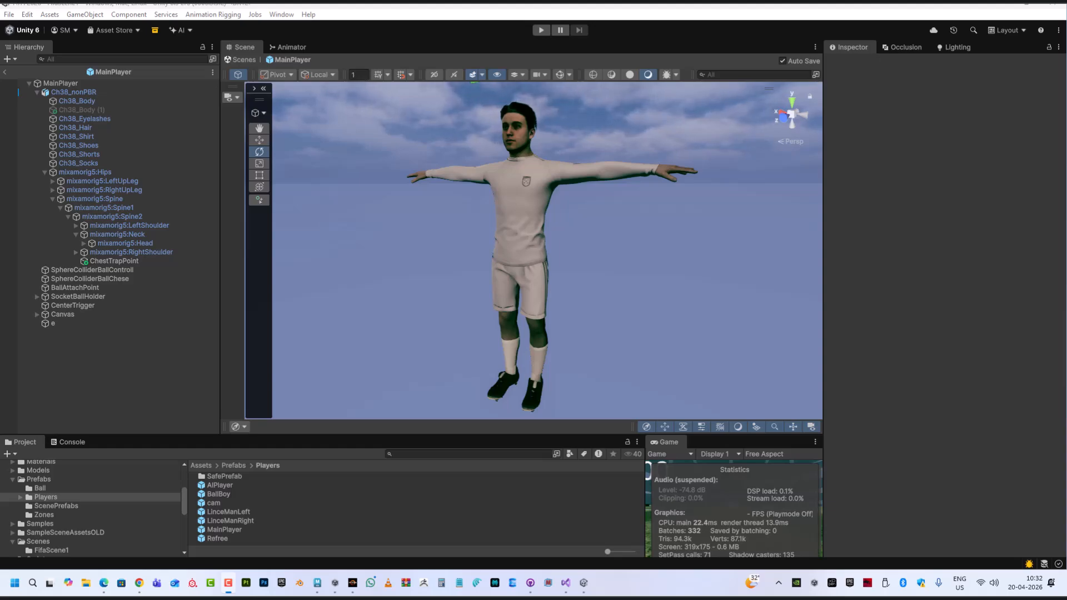
Open the Package Manager and search the Unity Registry for "ani"
left_click(281, 15)
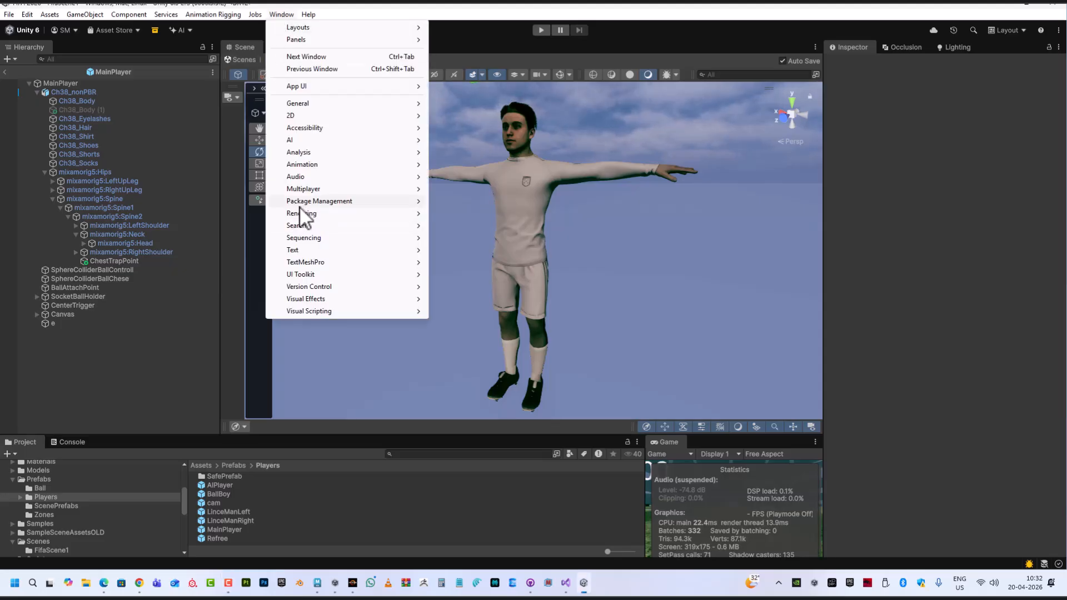
mouse_move(303, 205)
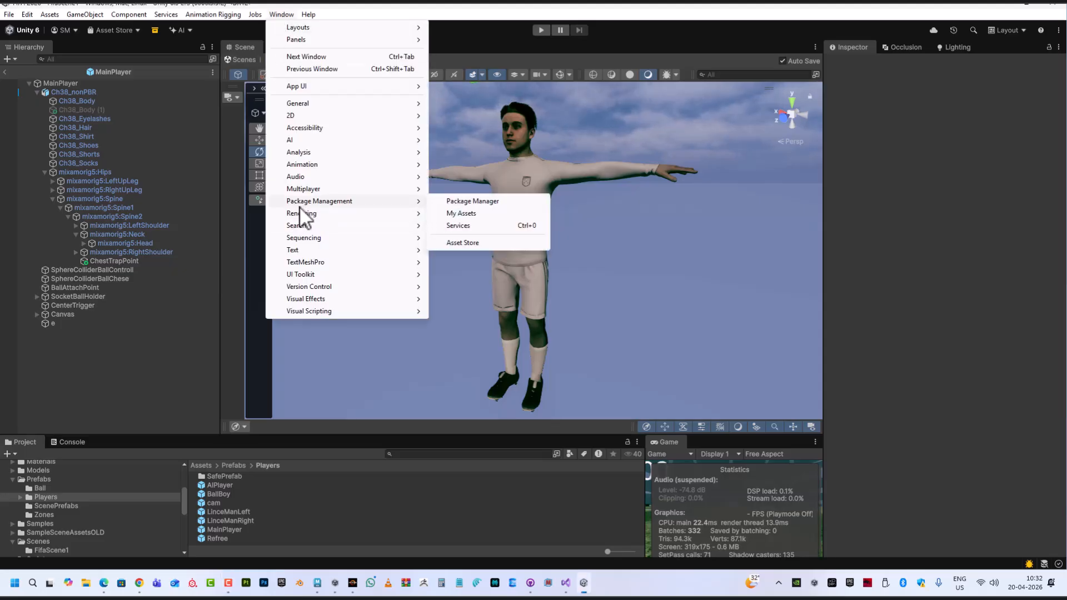
left_click(468, 203)
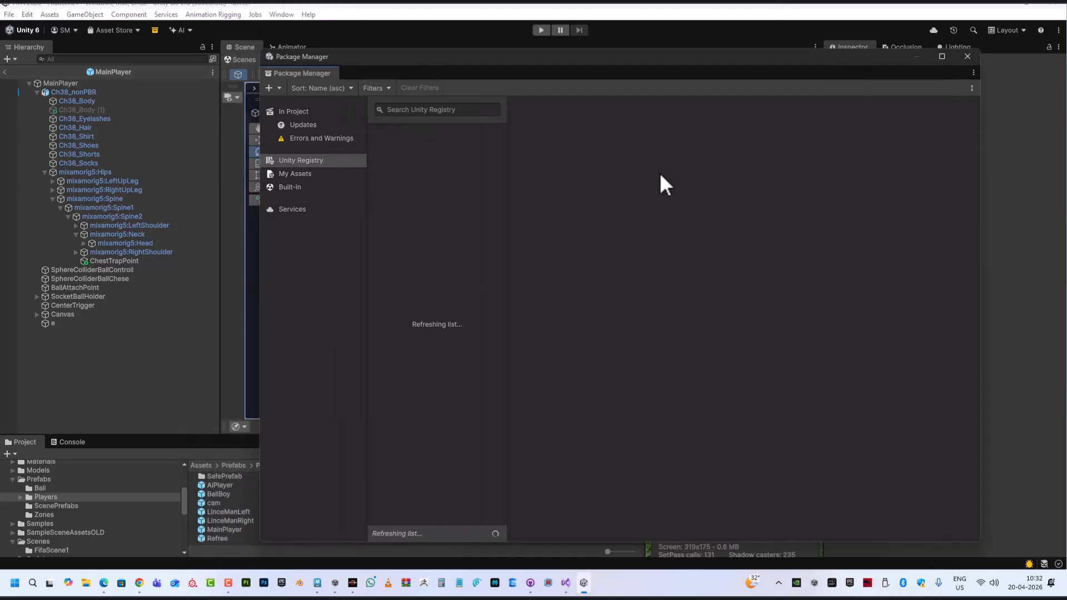
left_click(402, 112)
type("ani")
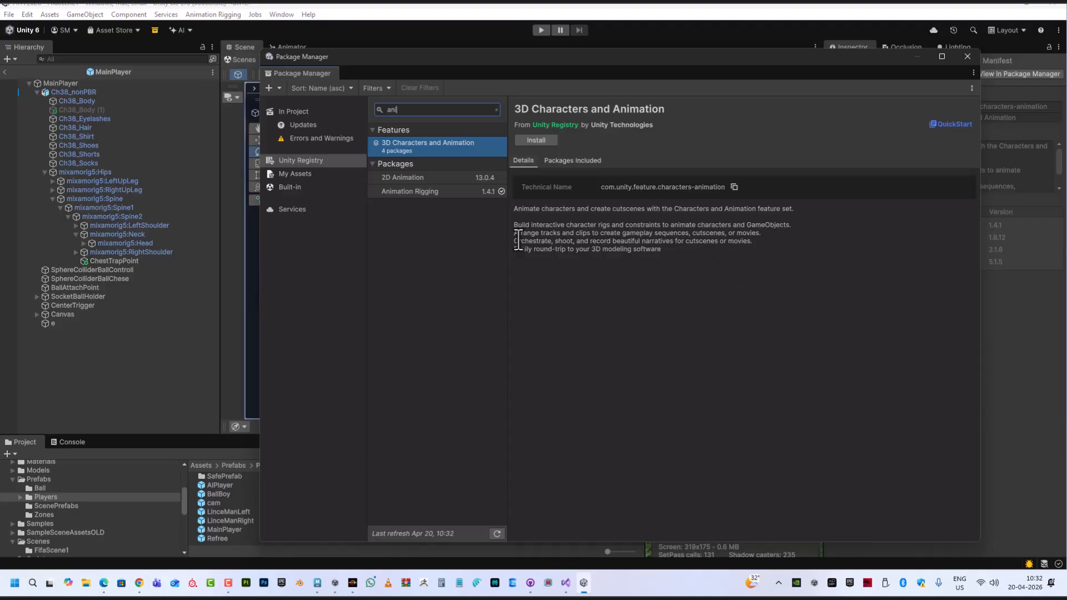
Check the Animation Rigging package's installed version in its version history, then close the Package Manager
left_click(420, 191)
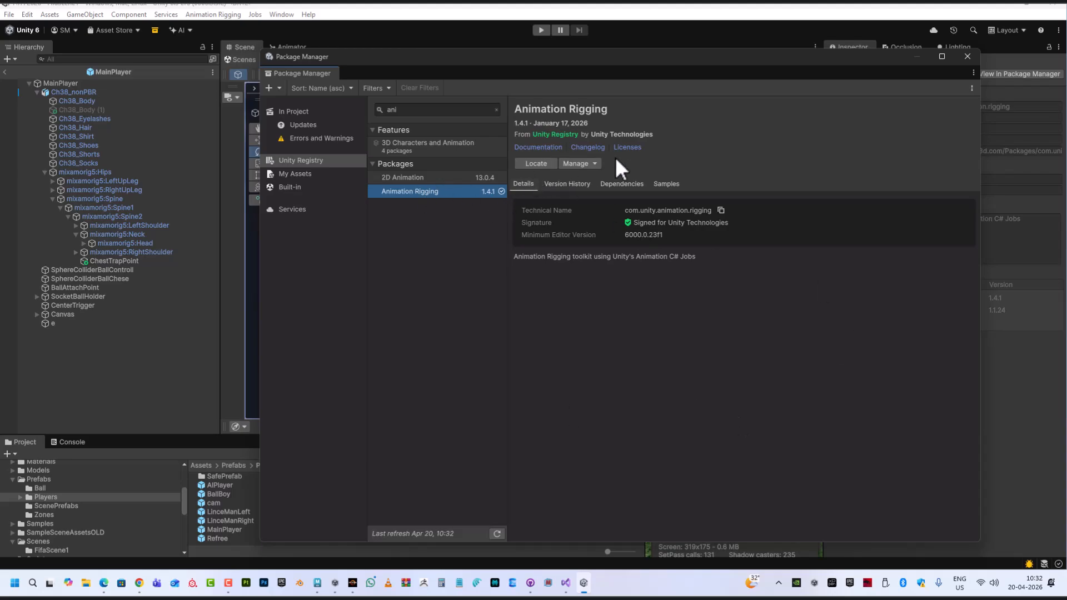
left_click(561, 181)
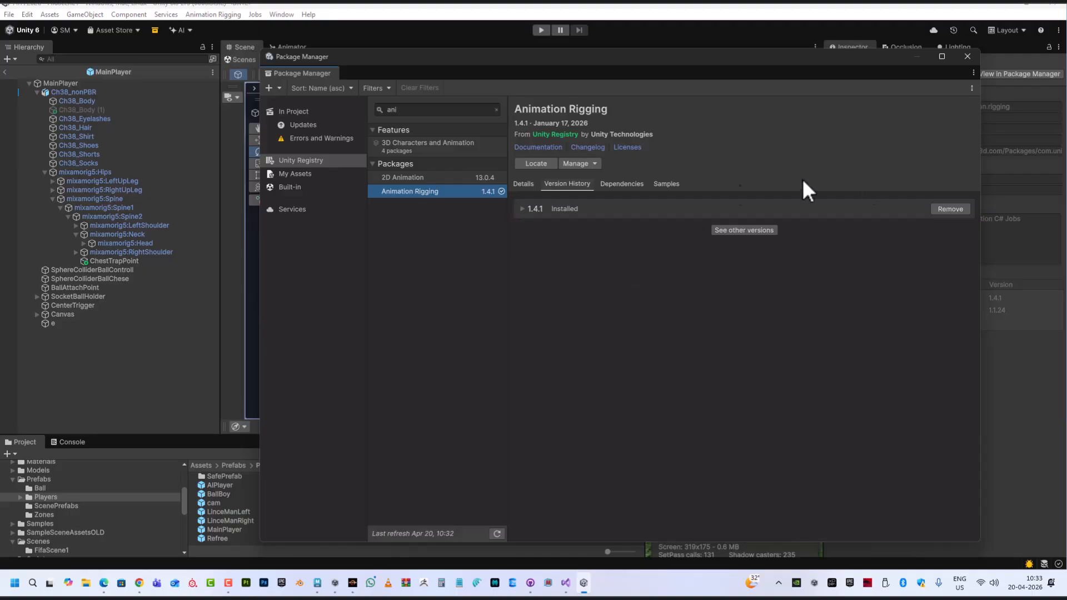
left_click(970, 58)
Select MainPlayer and apply Animation Rigging's Bone Renderer Setup to display its skeleton bones
left_click(219, 15)
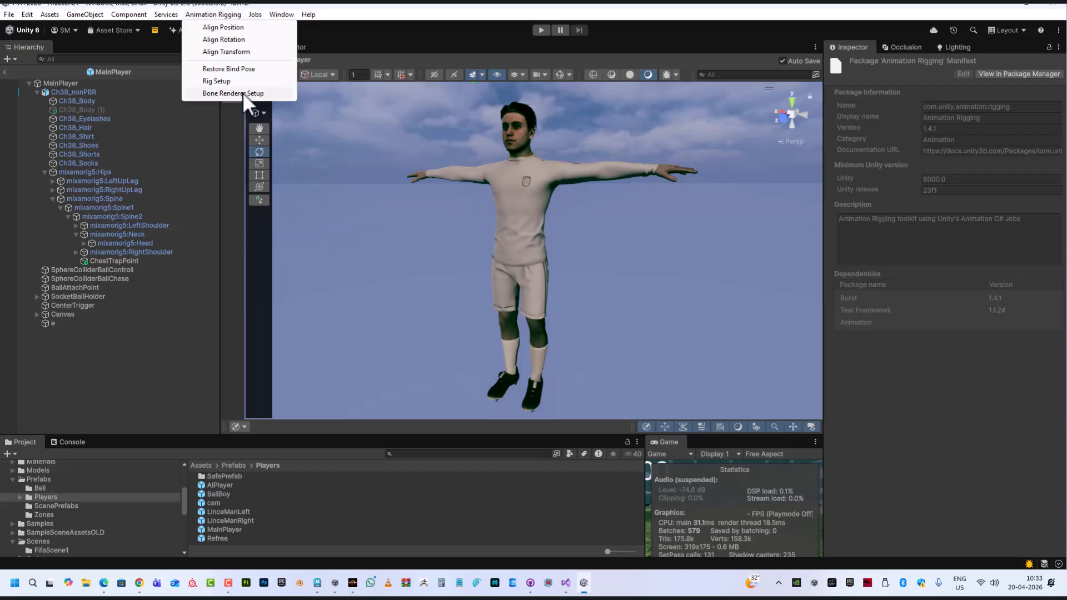
left_click(220, 93)
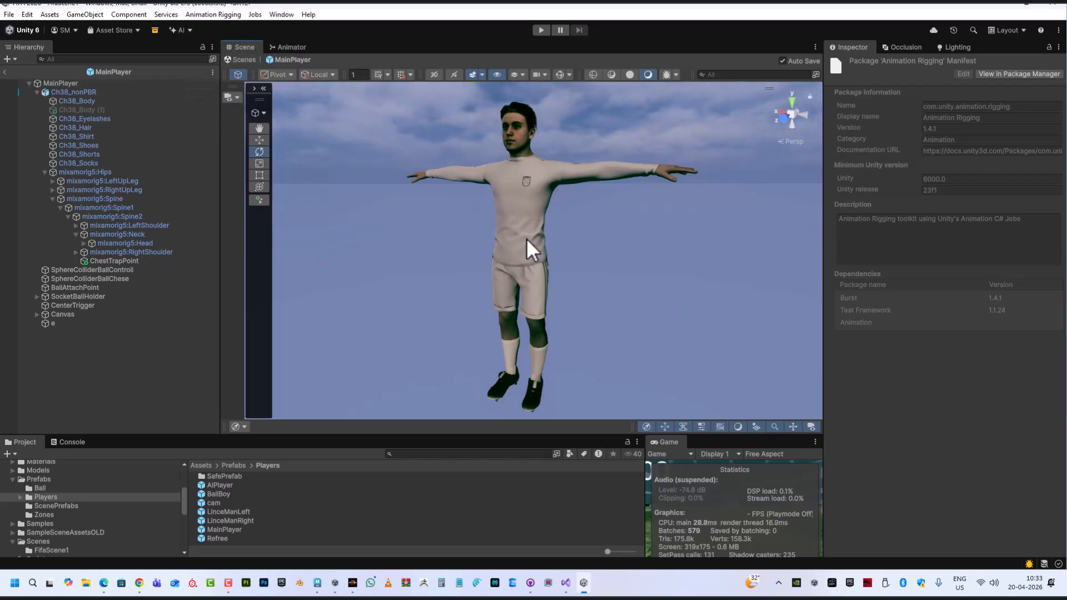
left_click(75, 83)
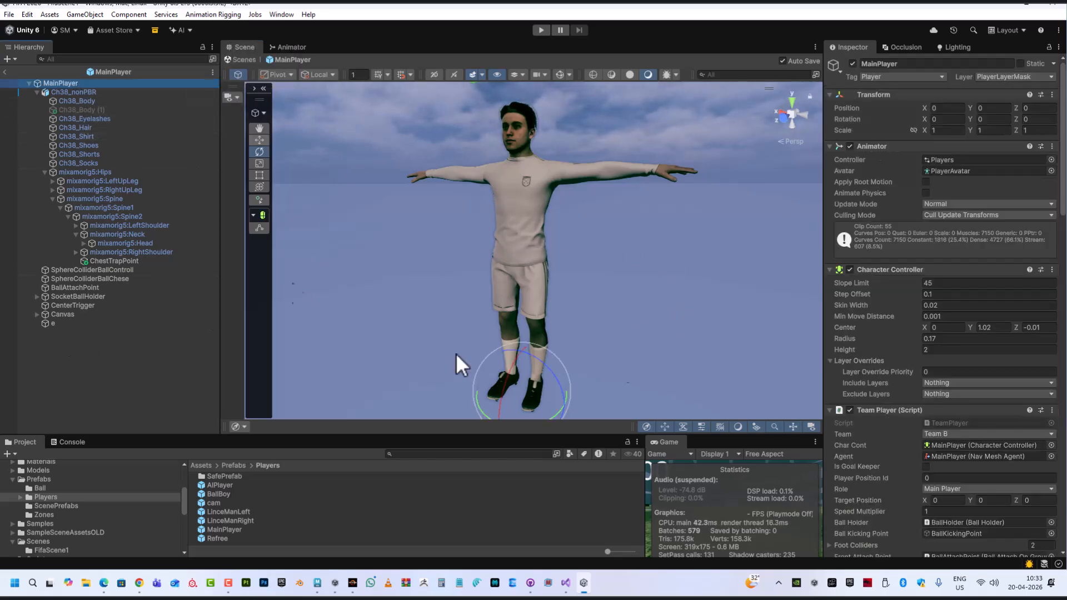
scroll(917, 455, "down", 10)
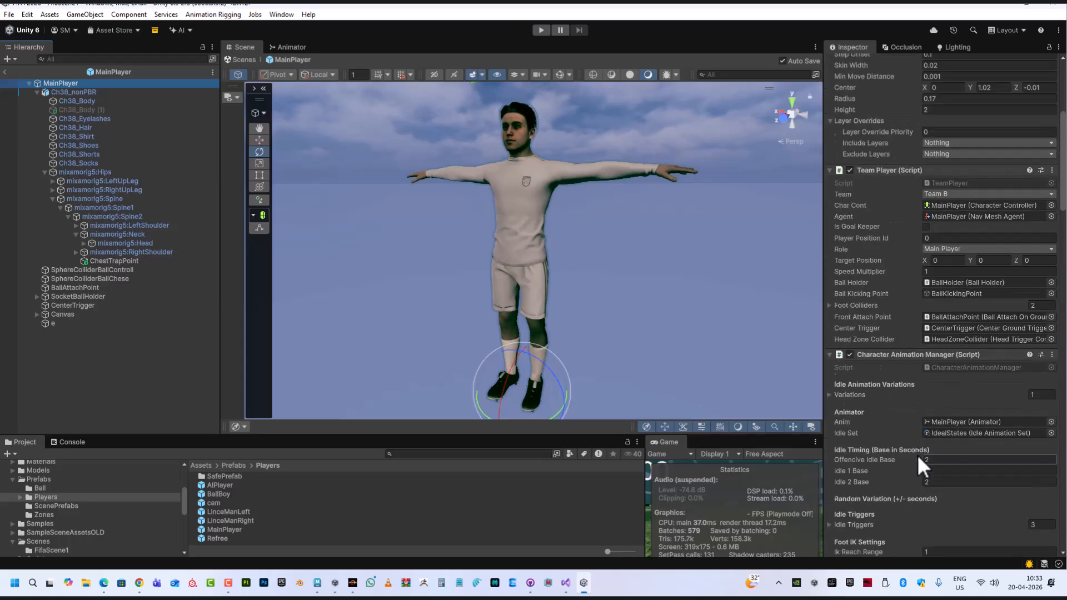
scroll(919, 478, "down", 15)
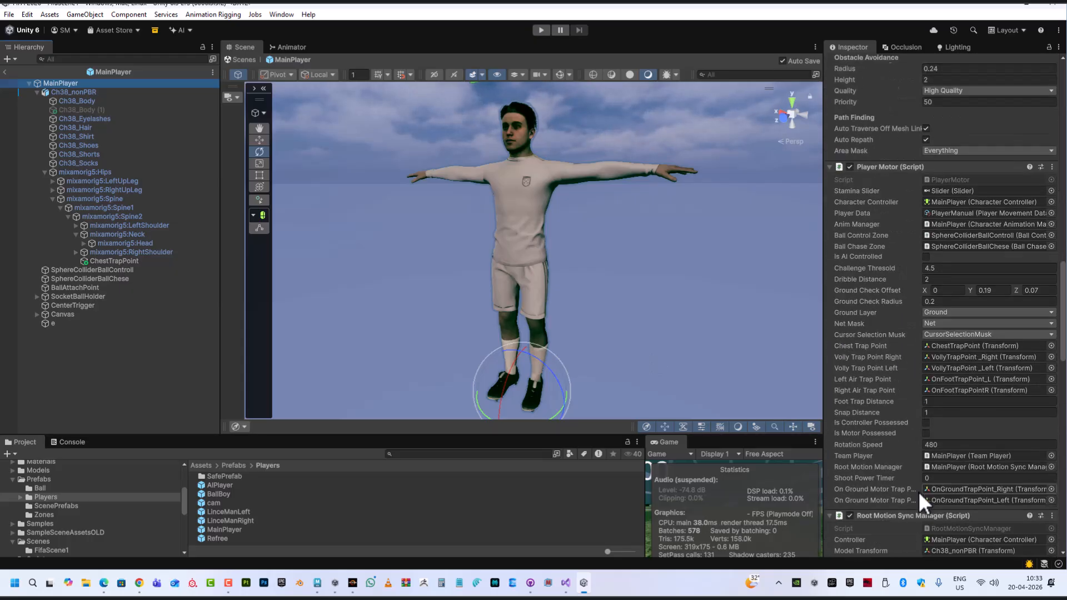
scroll(915, 495, "down", 15)
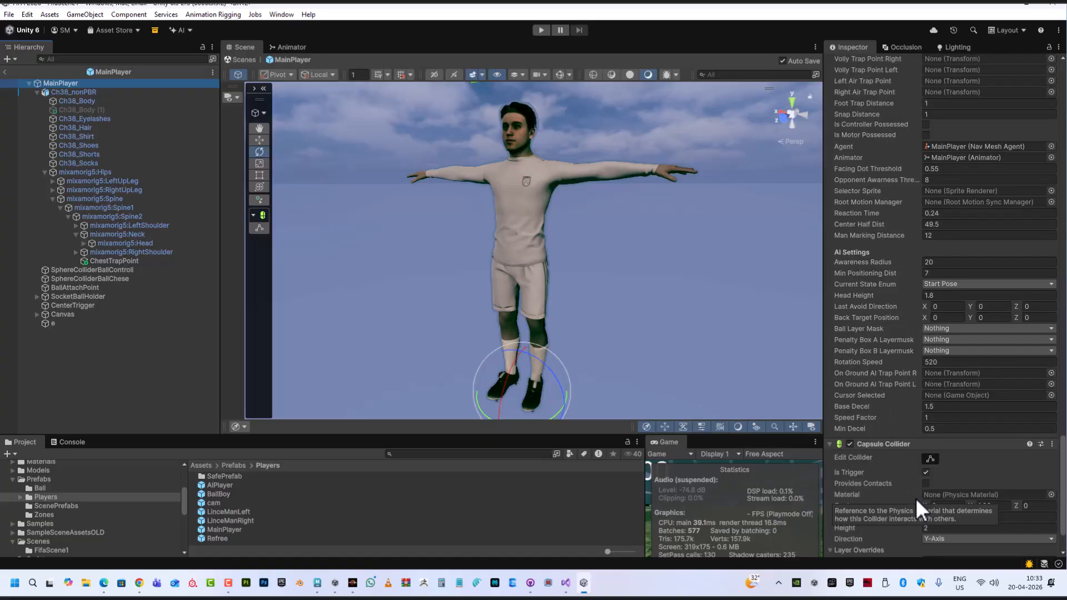
left_click(208, 15)
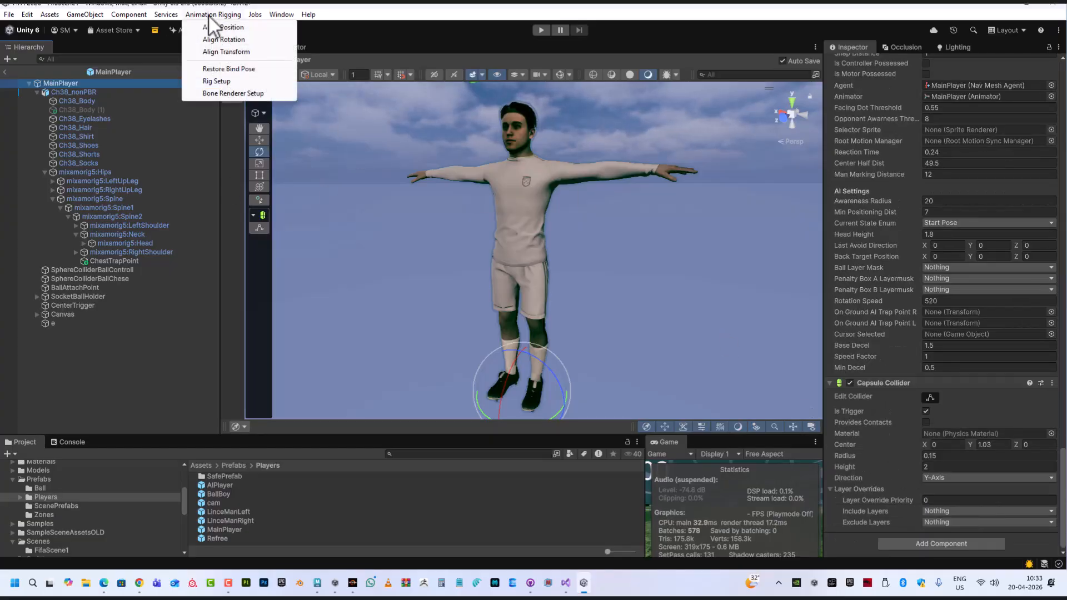
left_click(226, 95)
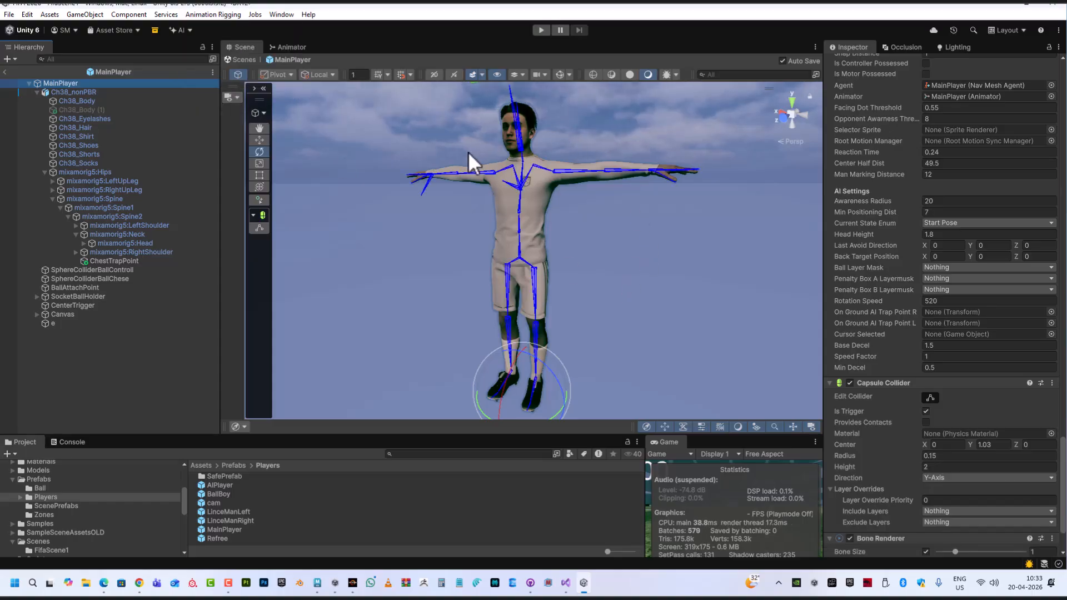
Set the Bone Renderer's bone size to about 2.17 and, after trying Line and Box, its shape to Pyramid
scroll(961, 434, "down", 3)
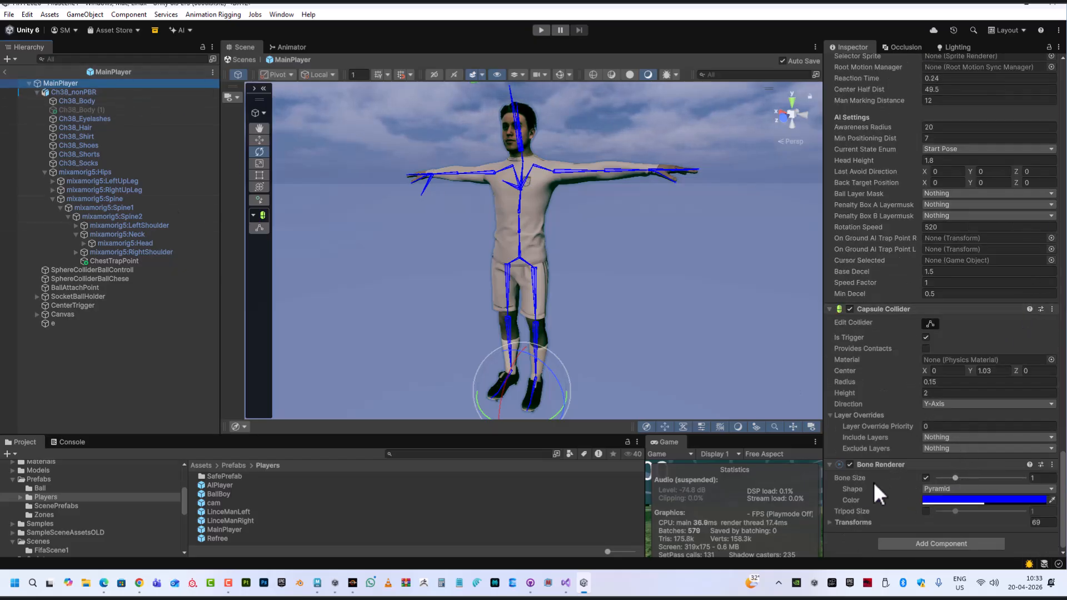
left_click_drag(955, 477, 975, 463)
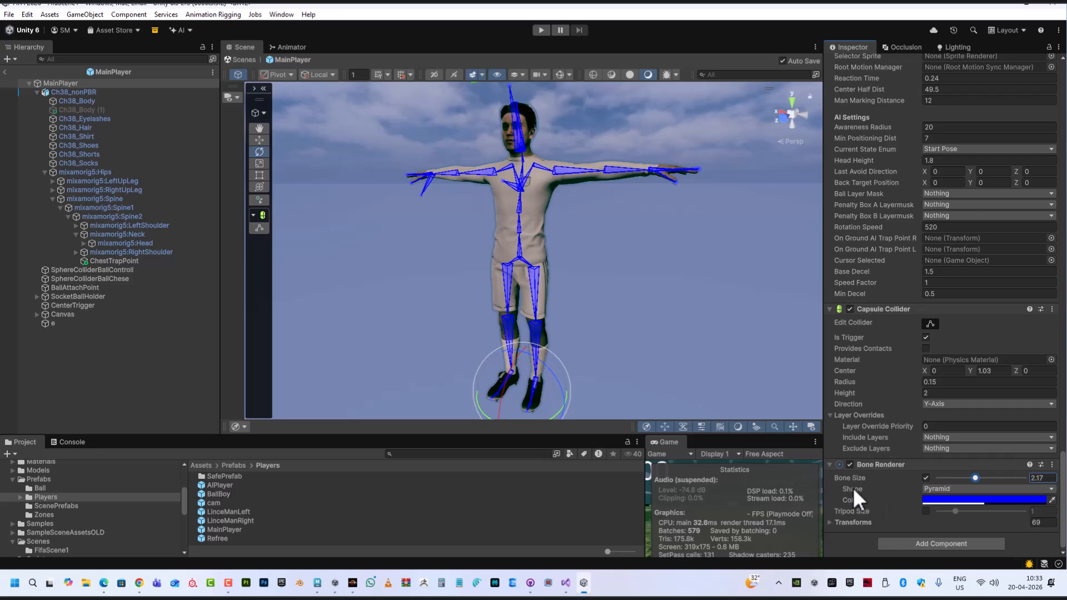
left_click(944, 489)
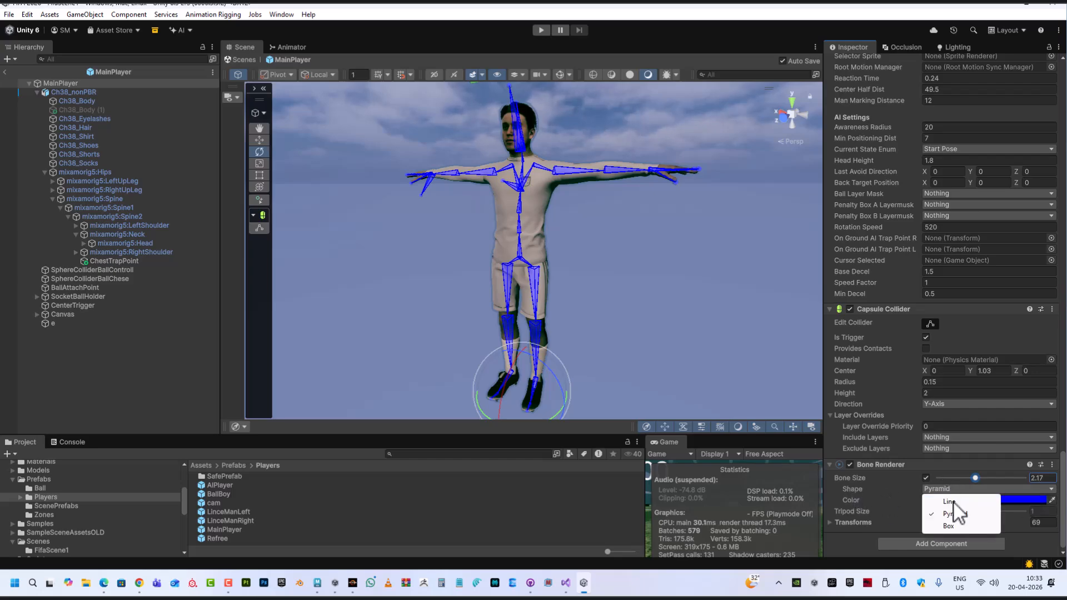
left_click(958, 502)
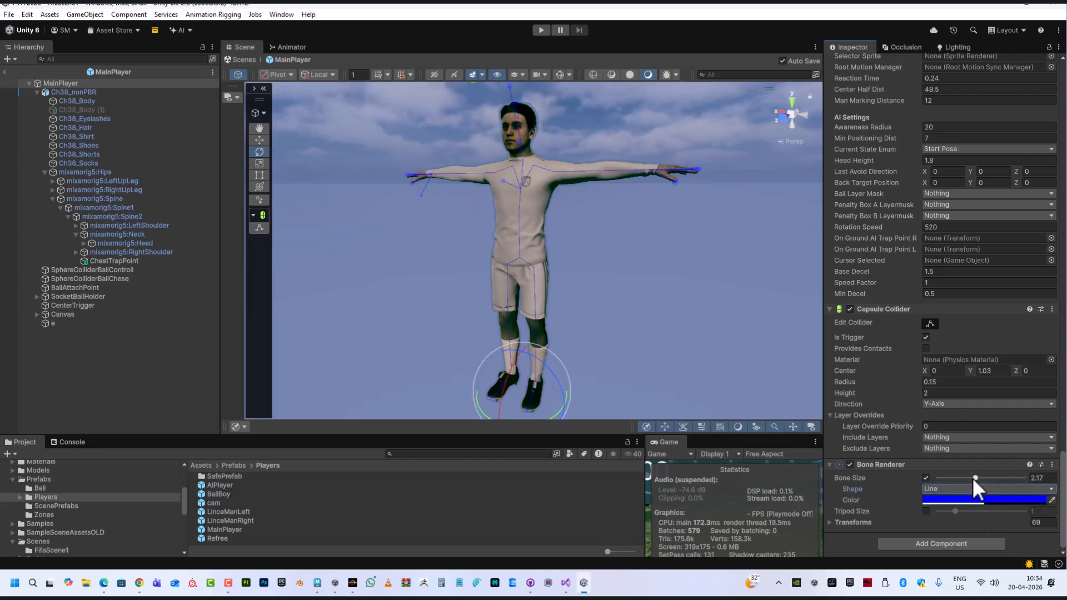
left_click(957, 489)
left_click(952, 526)
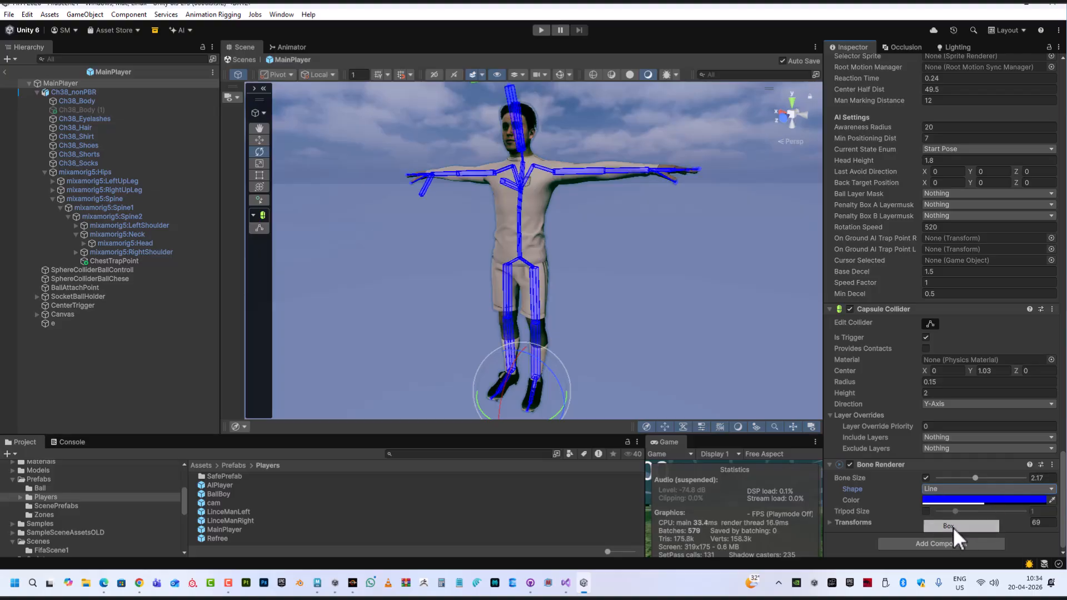
left_click(939, 488)
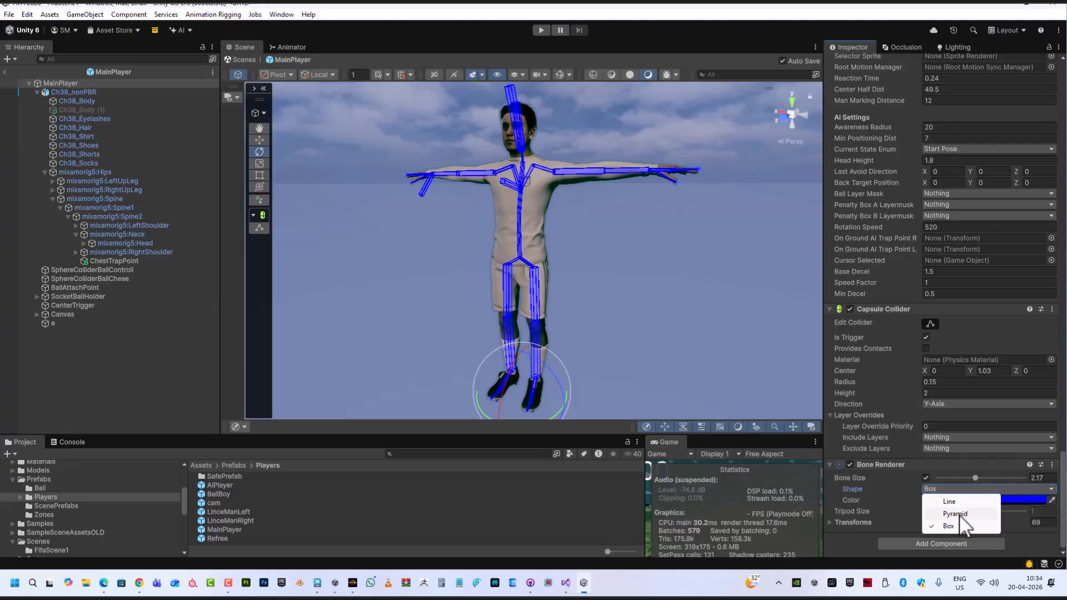
left_click(959, 515)
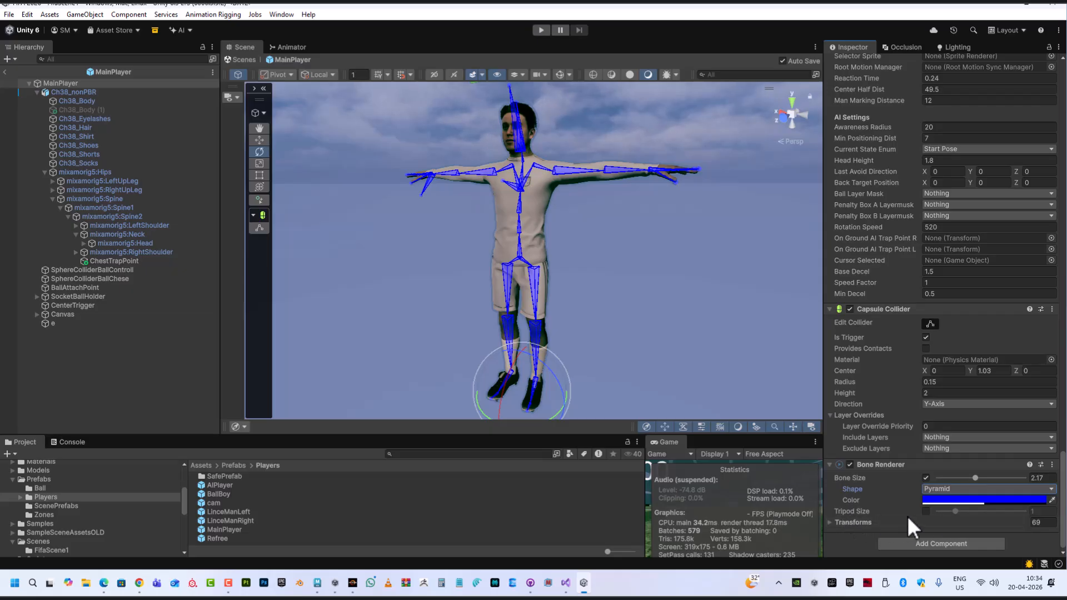
Expand the Bone Renderer's Transforms list to examine its bone elements, then collapse it
left_click(832, 524)
scroll(908, 445, "down", 10)
scroll(916, 448, "down", 3)
scroll(929, 224, "up", 3)
left_click(965, 115)
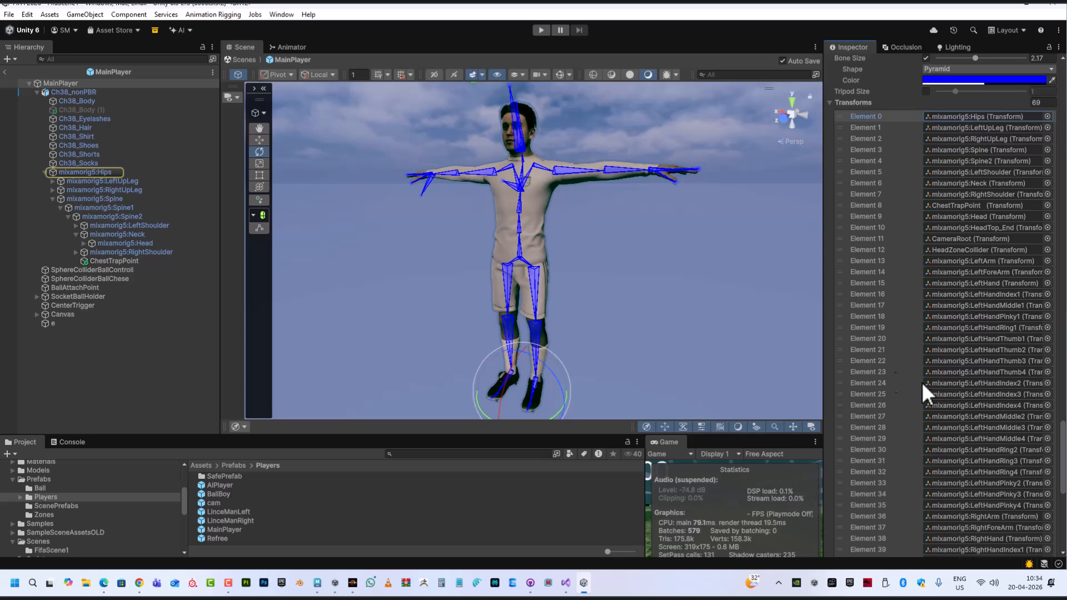
scroll(979, 480, "down", 9)
scroll(981, 482, "up", 13)
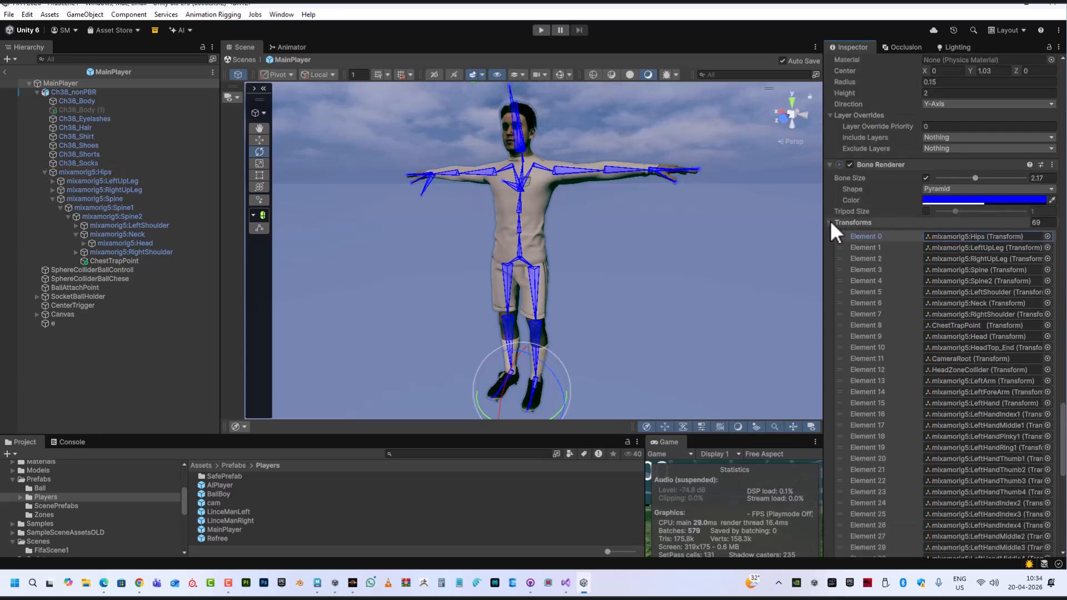
left_click(830, 222)
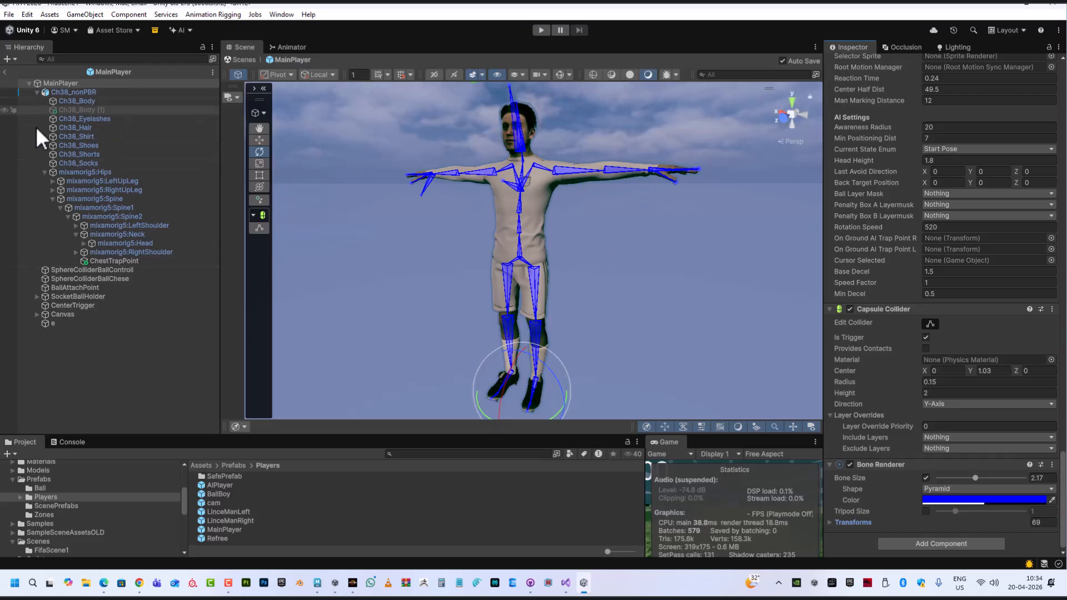
Inspect the components on MainPlayer and its Ch38_nonPBR child
left_click(59, 82)
left_click(72, 93)
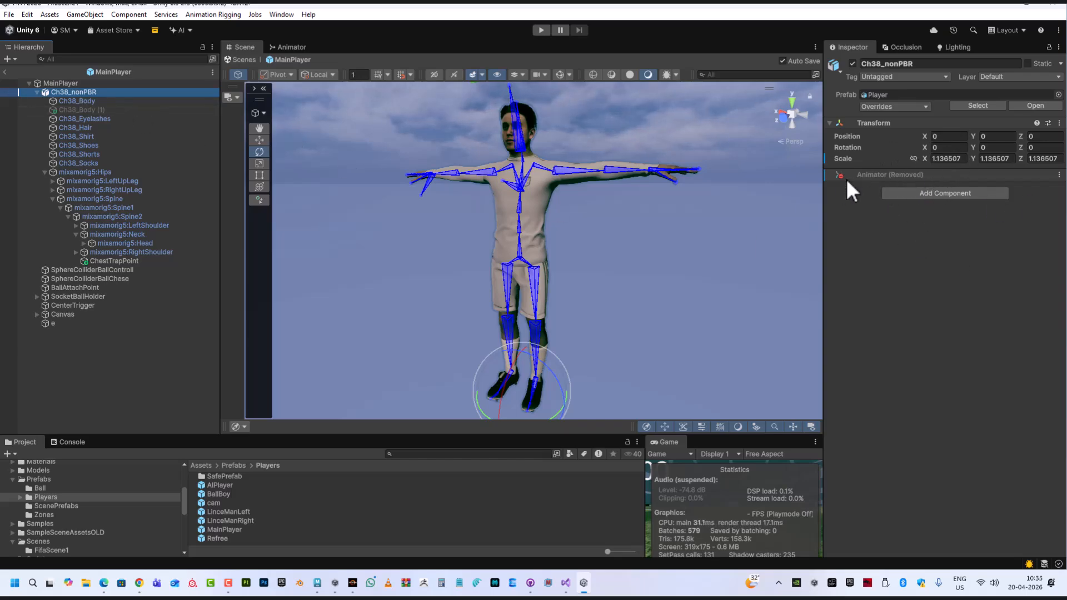
left_click(102, 84)
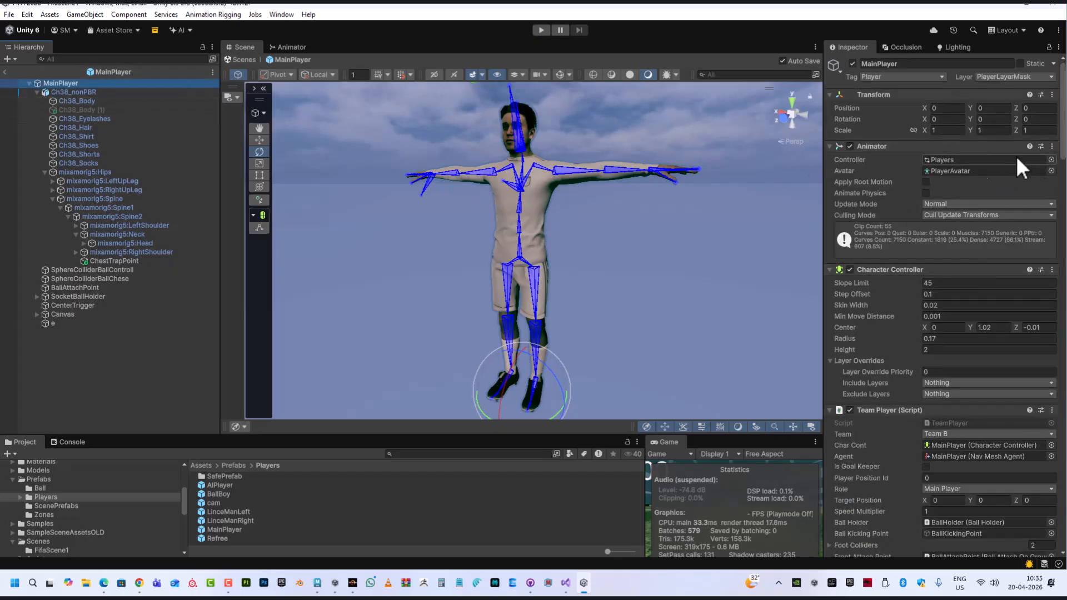
scroll(963, 218, "down", 1)
scroll(963, 219, "down", 12)
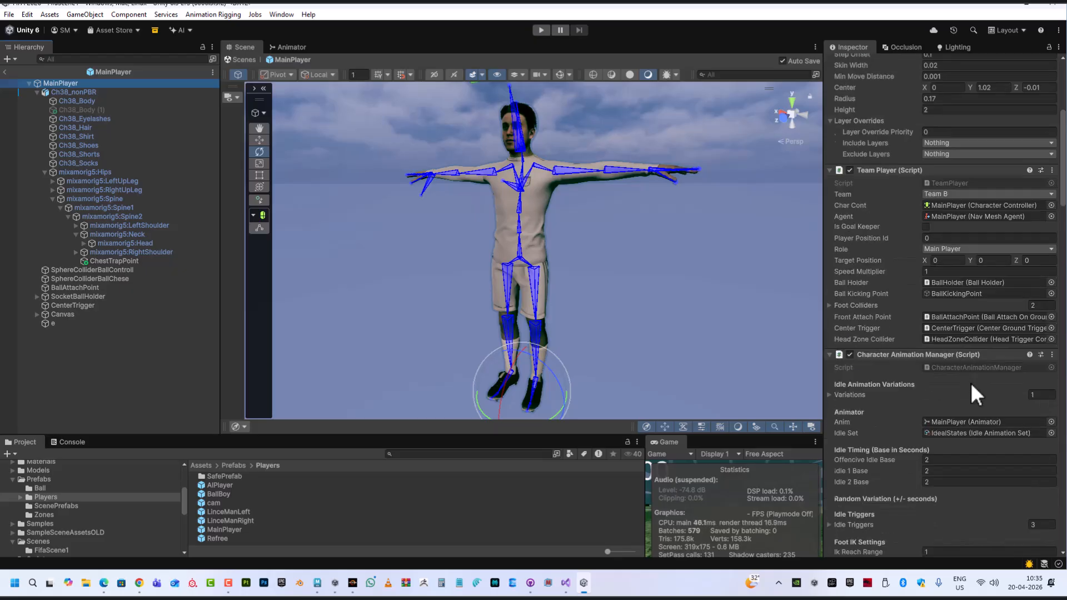
scroll(933, 367, "down", 15)
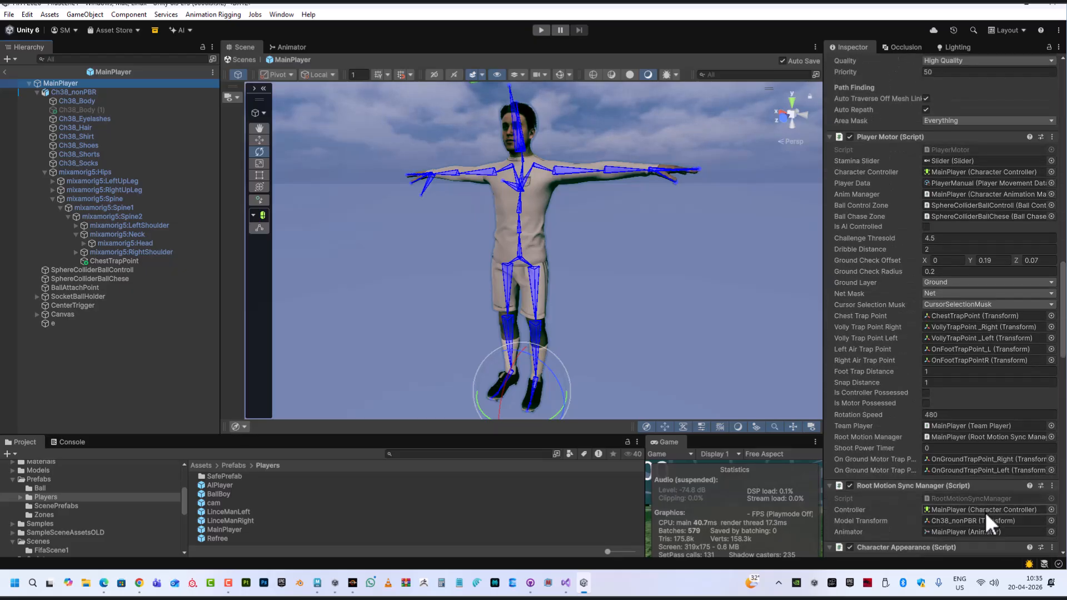
scroll(985, 499, "up", 12)
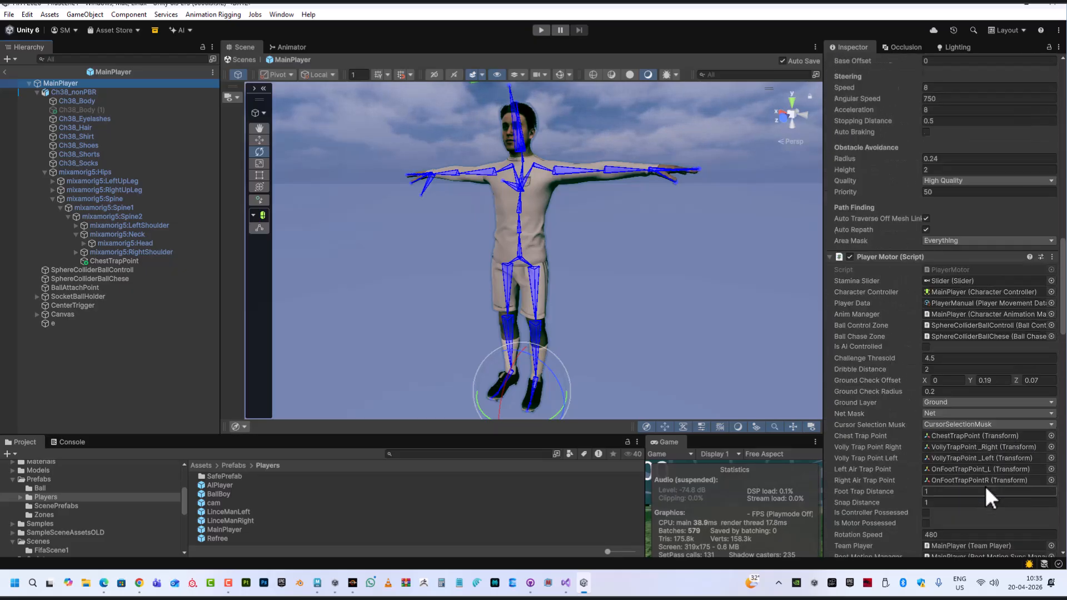
scroll(923, 253, "up", 10)
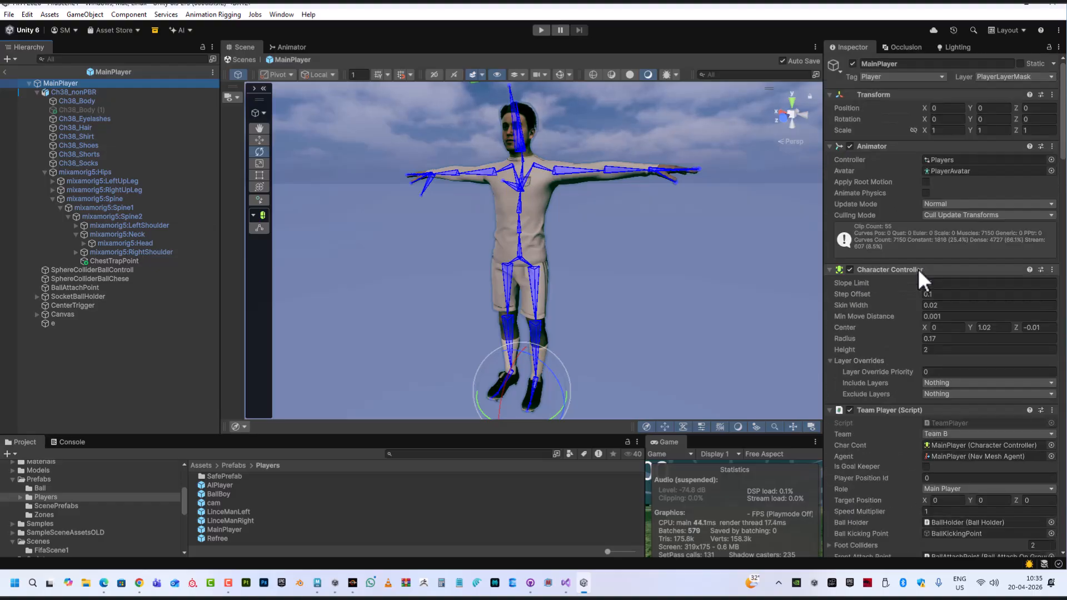
Select Ch38_nonPBR and run Animation Rigging's Rig Setup to add a rig builder and rig
left_click(77, 91)
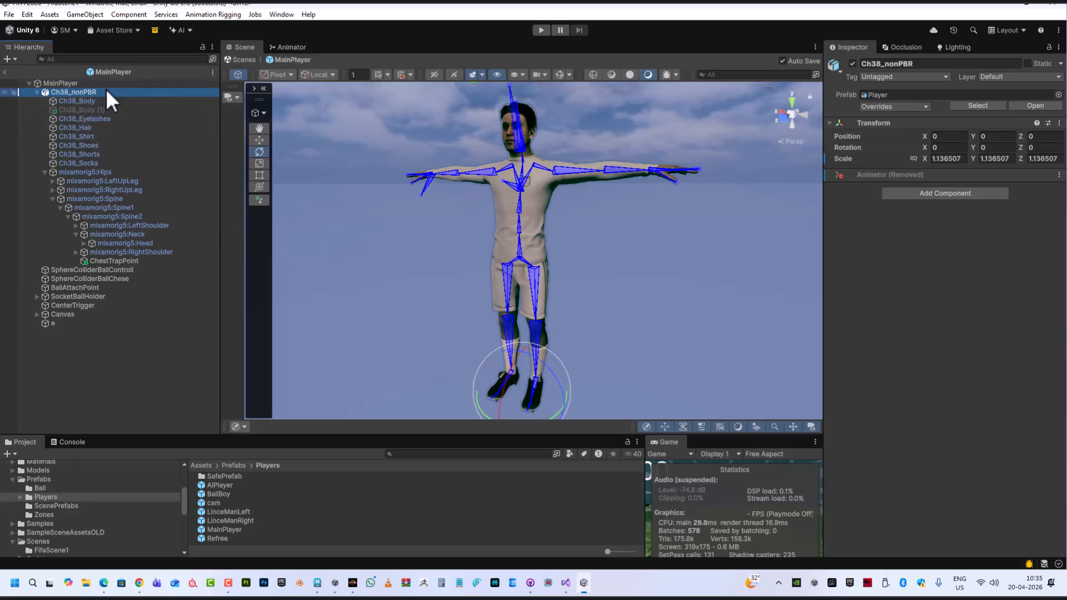
left_click(225, 14)
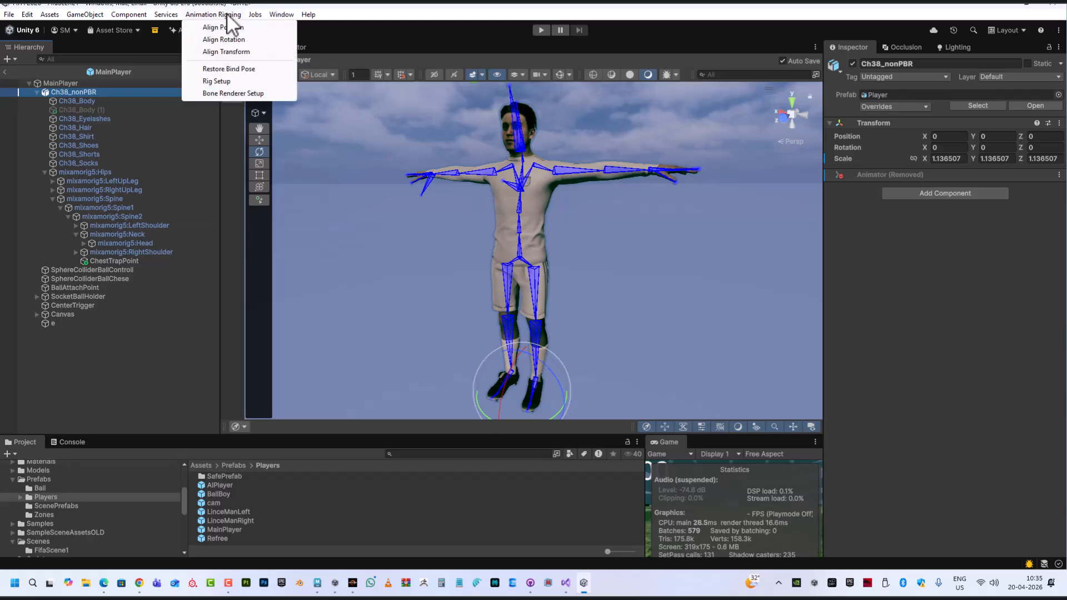
left_click(220, 85)
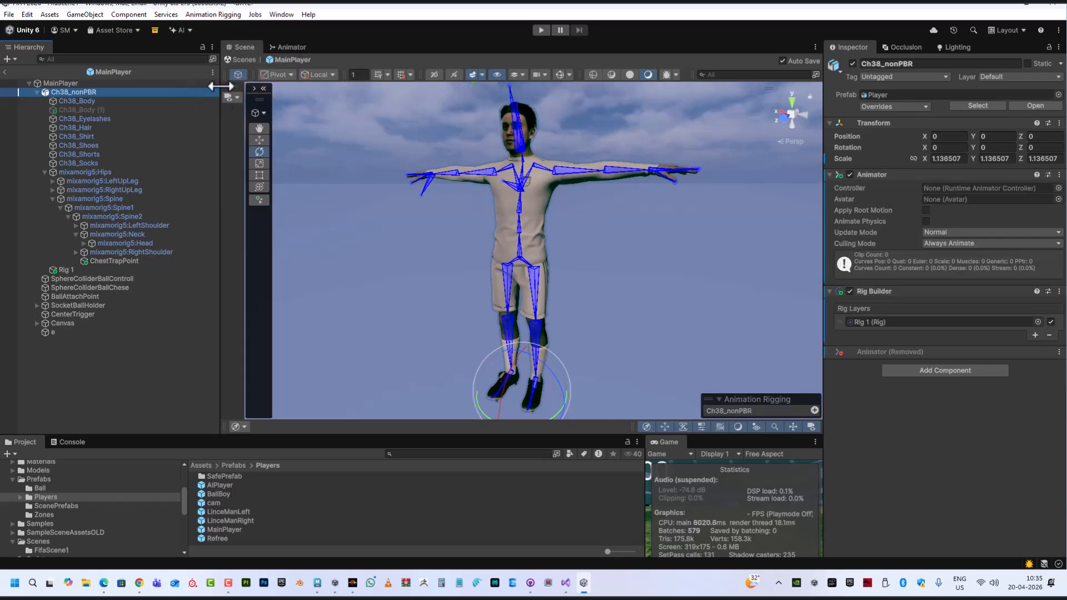
Select the new Rig 1 object and set its rig weight to 0
left_click(76, 269)
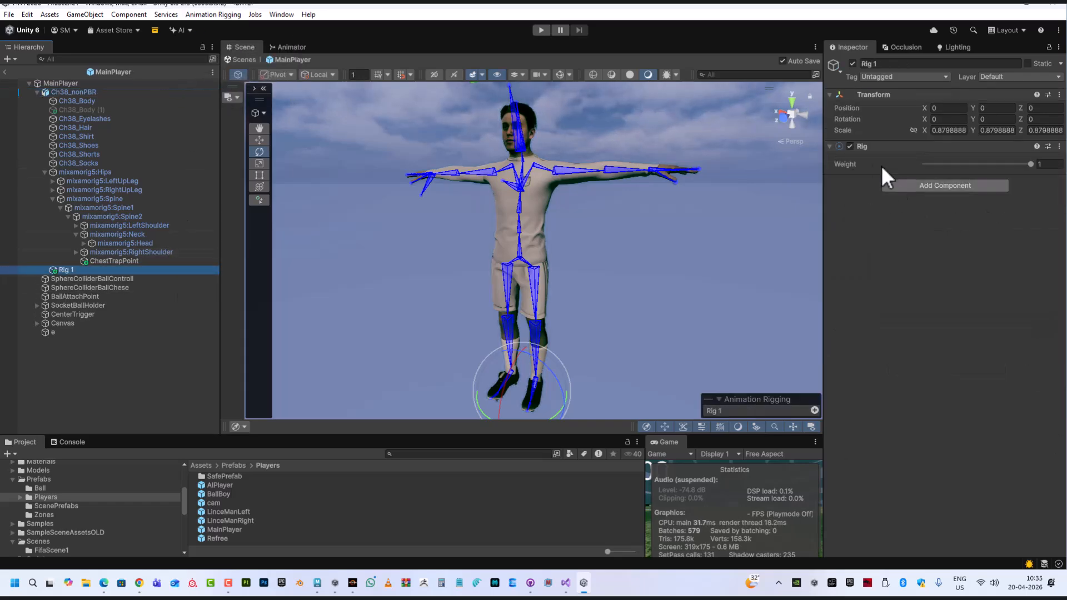
mouse_move(1030, 164)
left_mouse_down()
mouse_move(912, 160)
mouse_move(1034, 172)
left_mouse_up()
left_click_drag(905, 168, 1047, 166)
mouse_move(907, 164)
left_mouse_down()
mouse_move(1064, 186)
mouse_move(908, 168)
left_mouse_up()
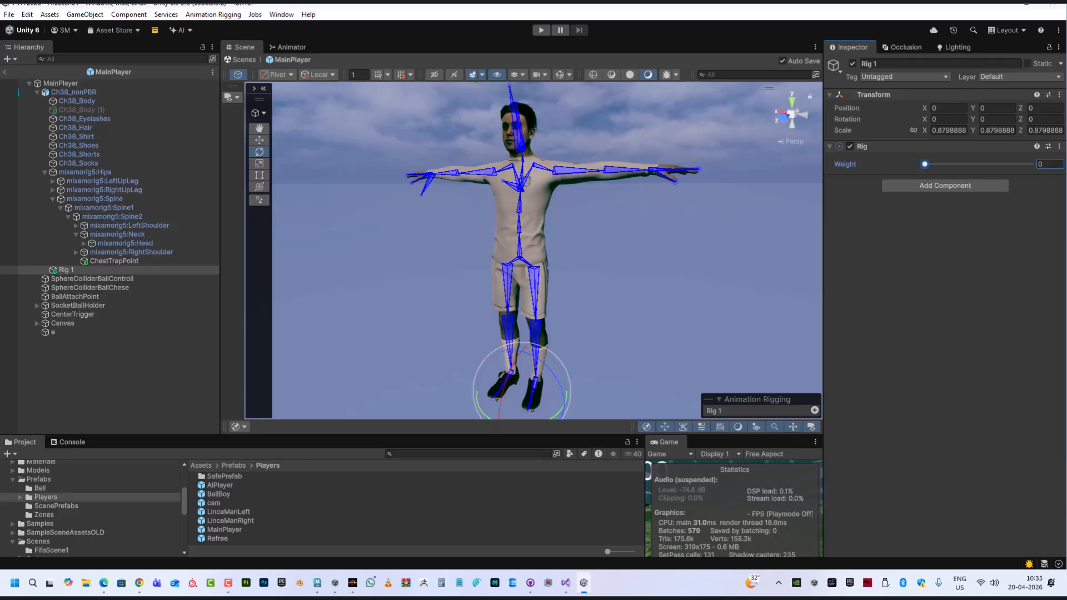
Set Rig 1's weight to 1 and create an empty child object under Rig 1
left_click_drag(925, 165, 1059, 177)
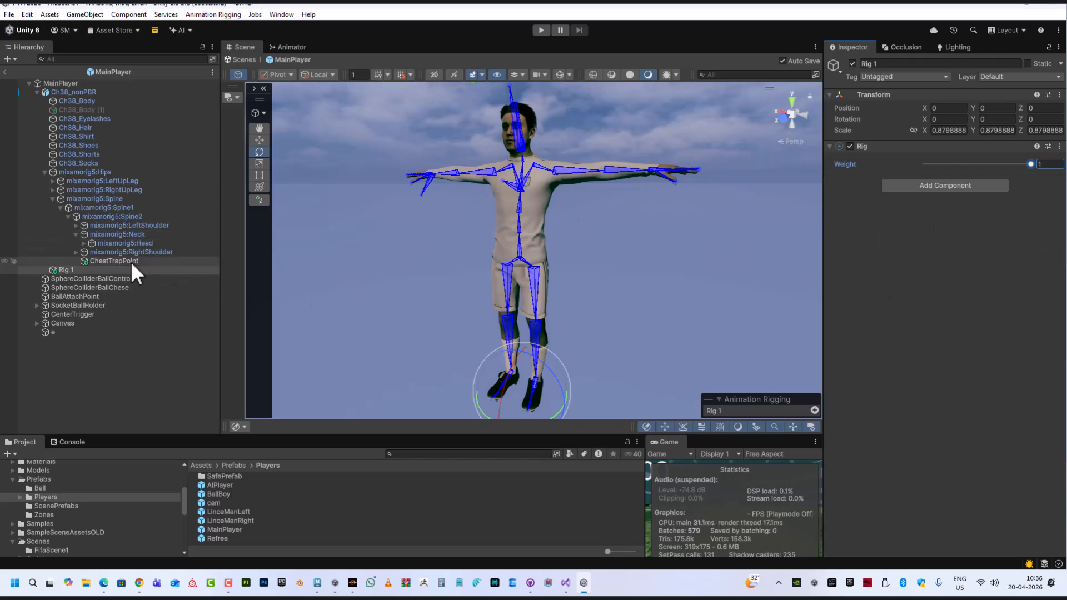
right_click(79, 266)
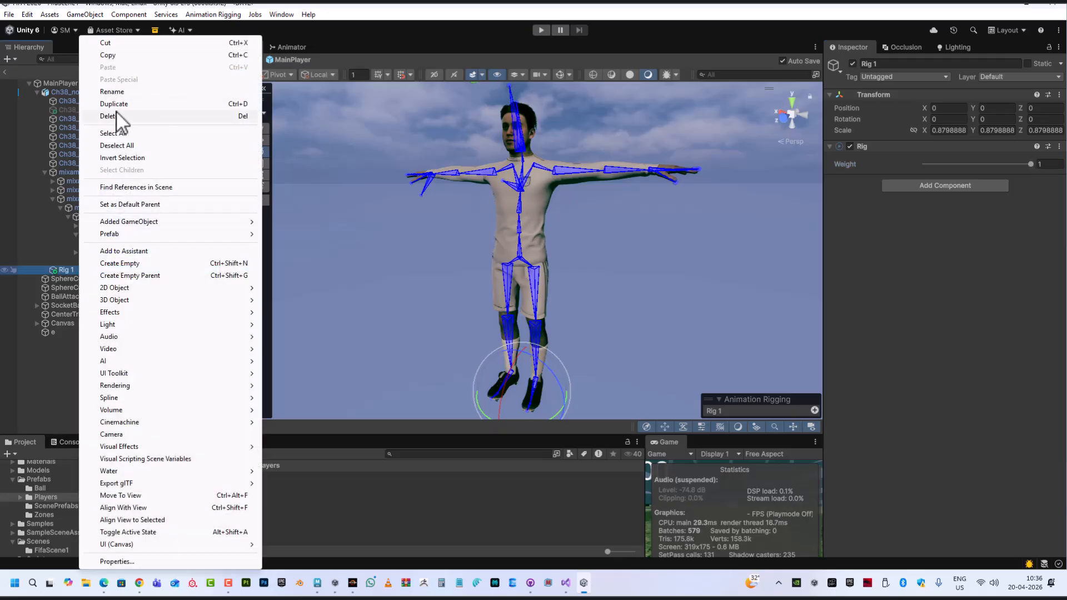
left_click(126, 265)
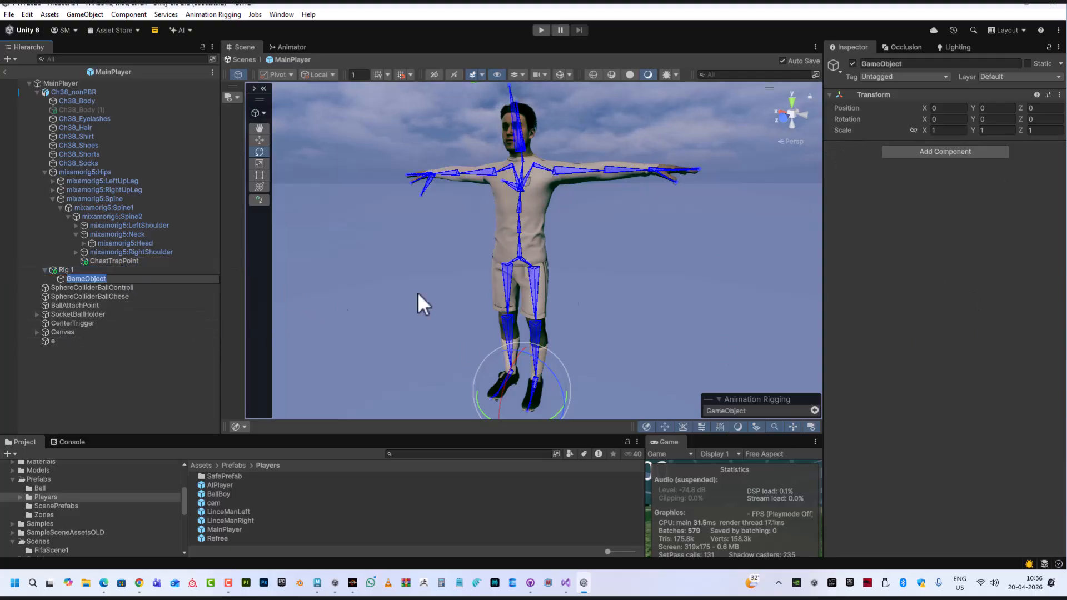
left_click(985, 306)
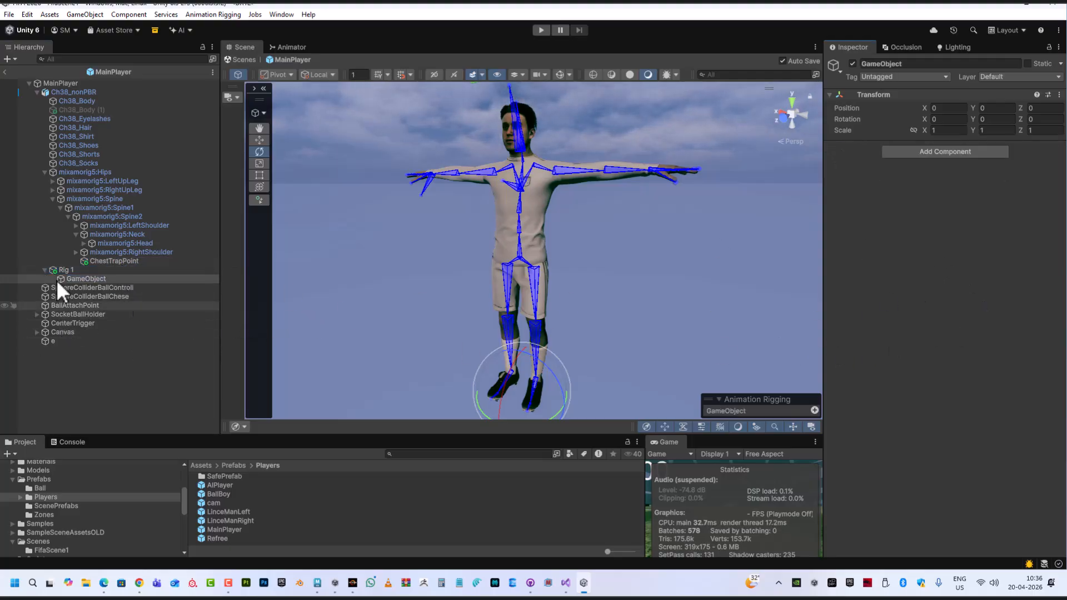
Rename the new empty child object to HeadAiming
left_click(124, 282)
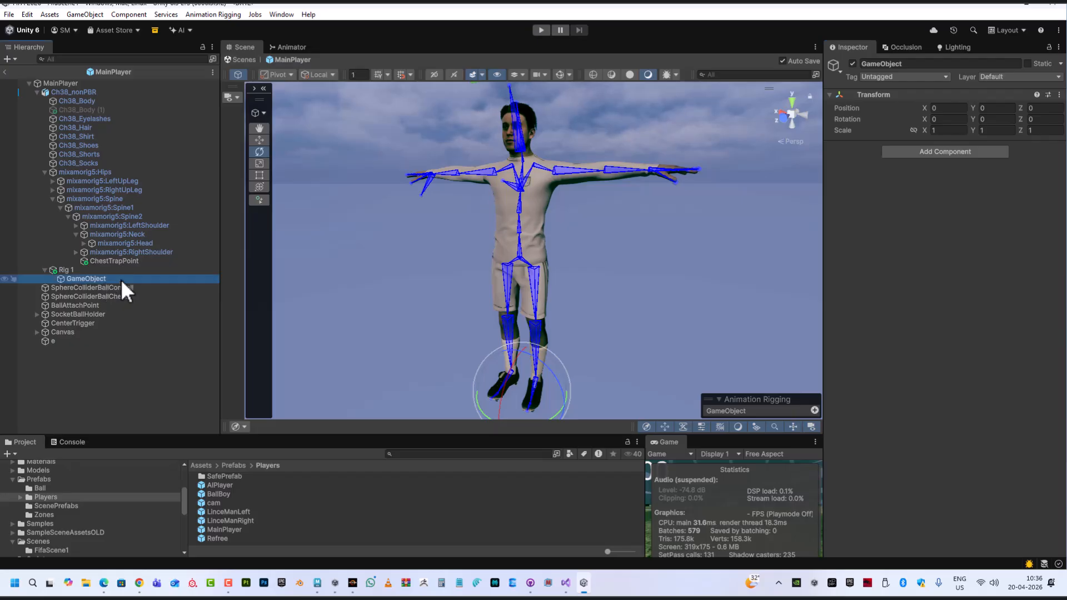
key("F2")
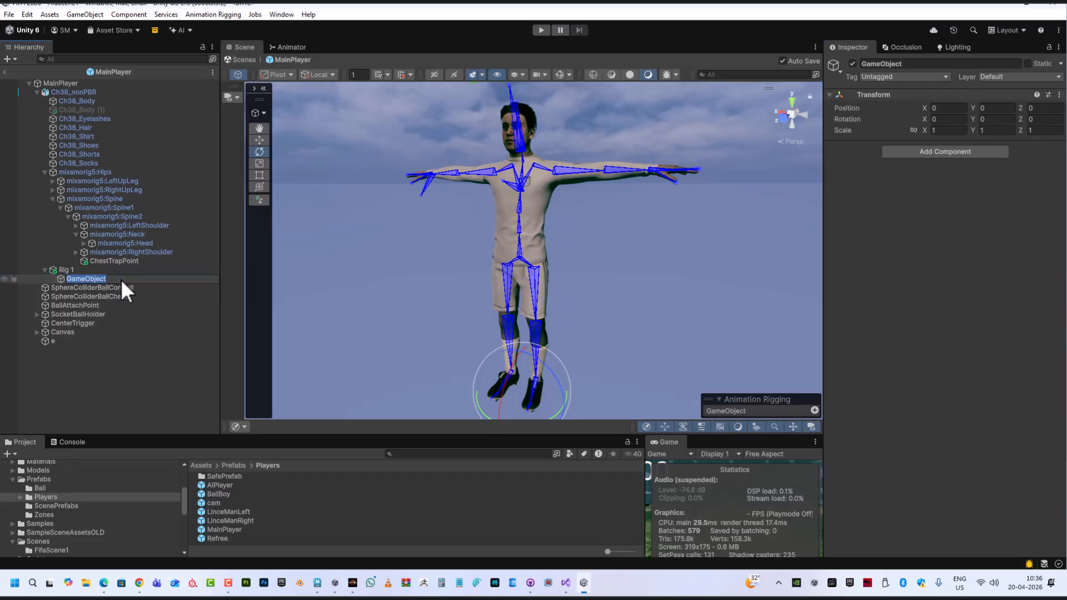
type("Hear")
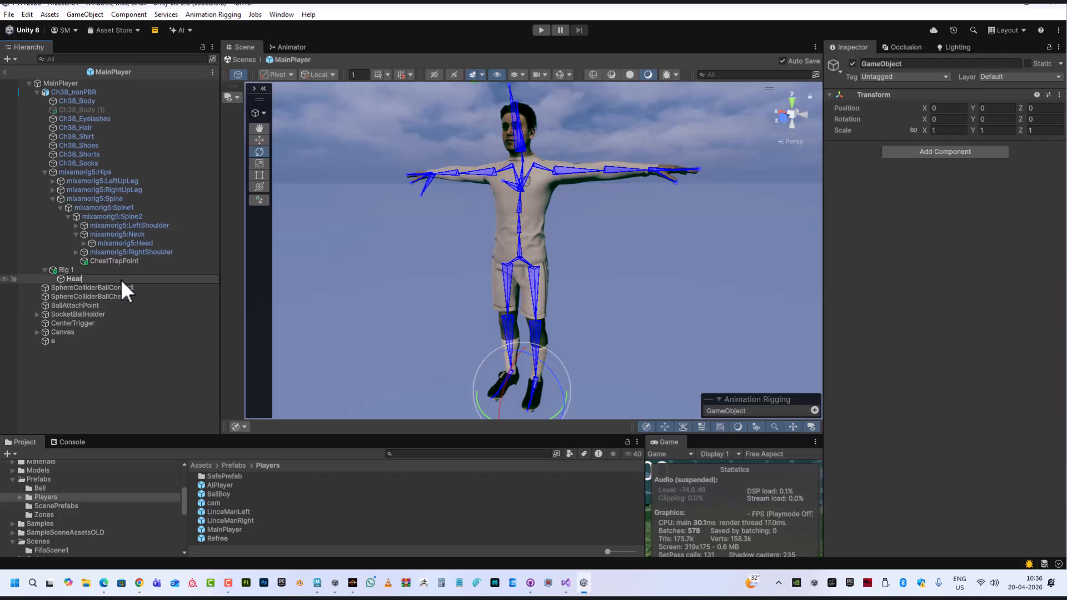
type("=")
key("BackSpace")
key("BackSpace")
type("d")
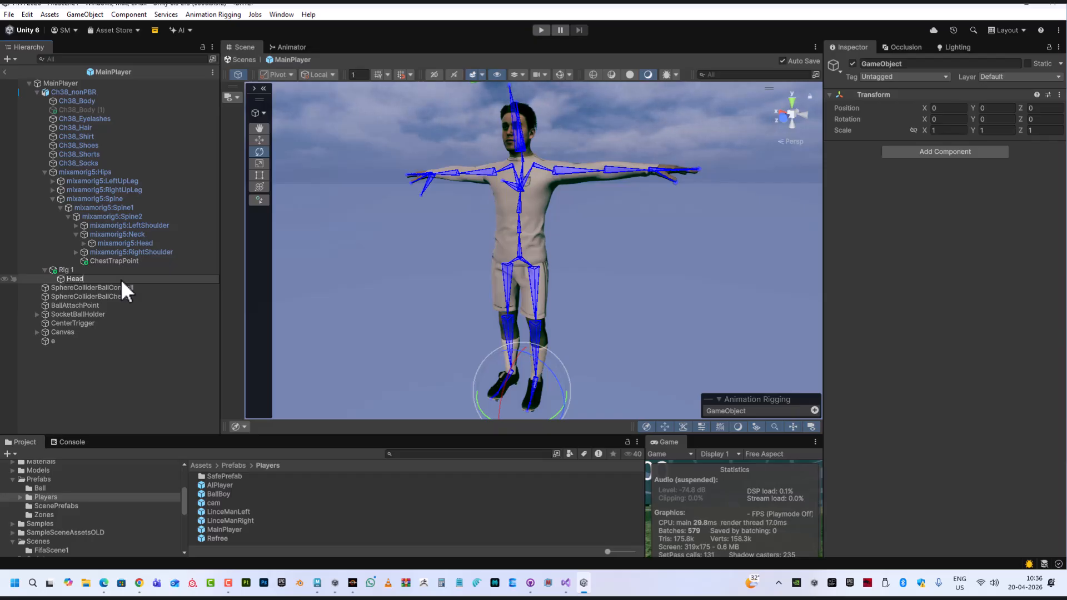
type("R")
key("BackSpace")
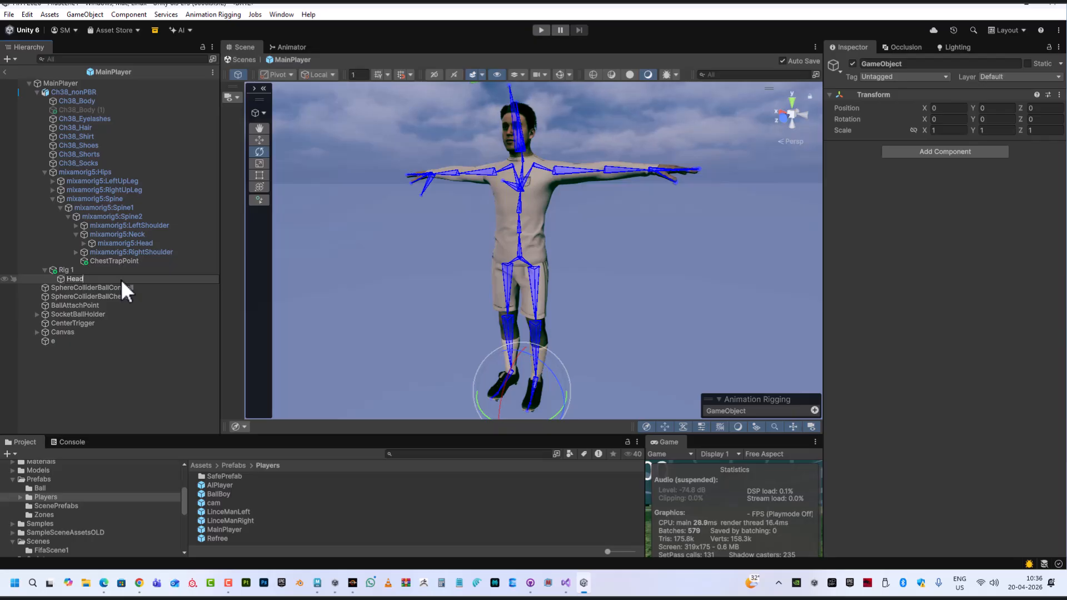
type("Aiming")
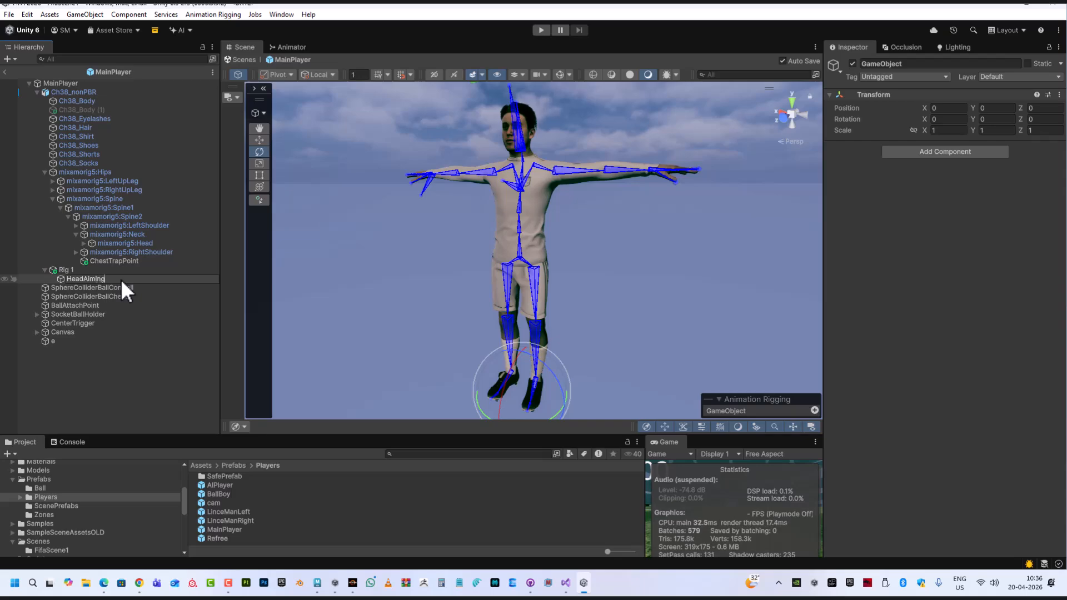
key("Return")
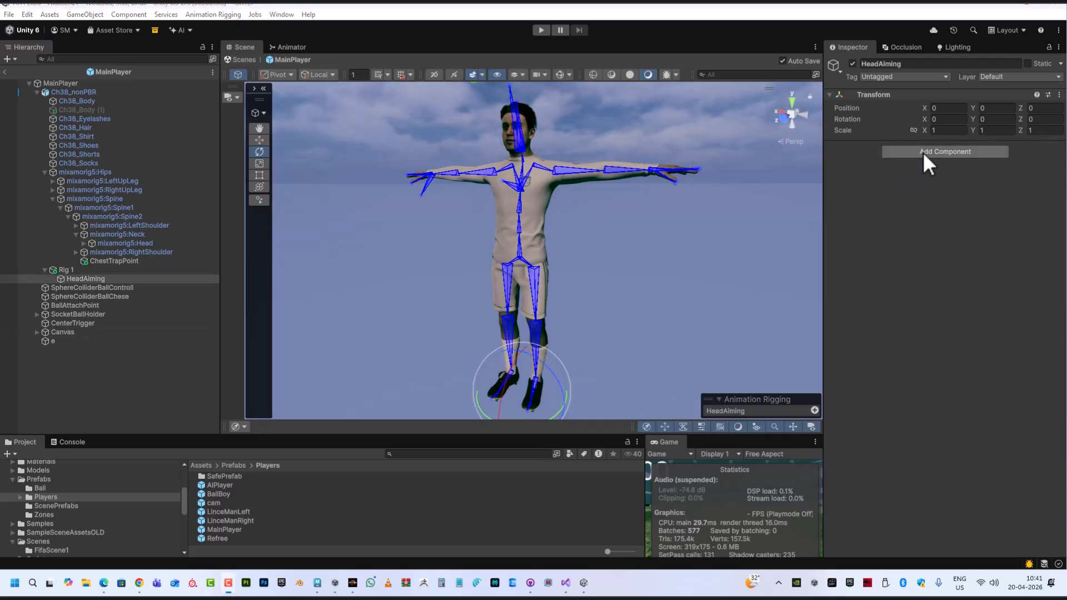
Add a Multi-Aim Constraint component to HeadAiming, searching the components for constraints
left_click(922, 152)
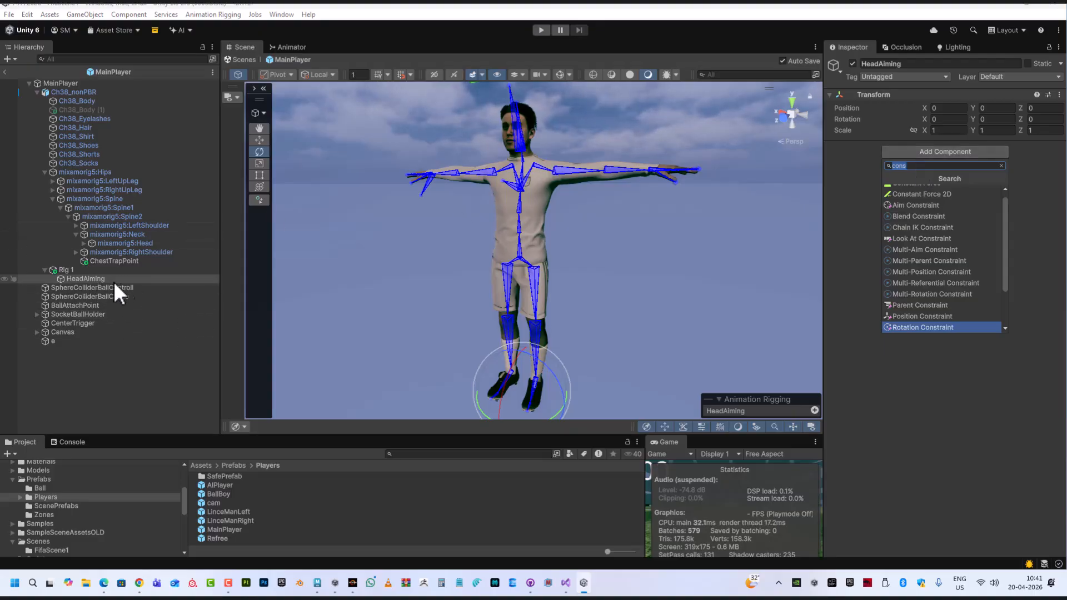
left_click(912, 166)
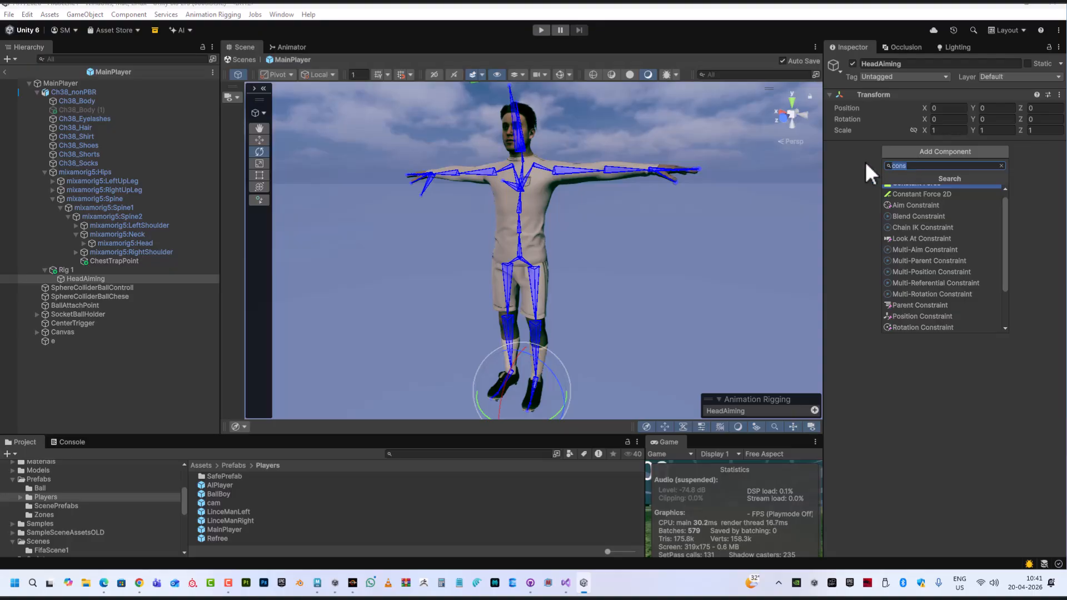
type("cons")
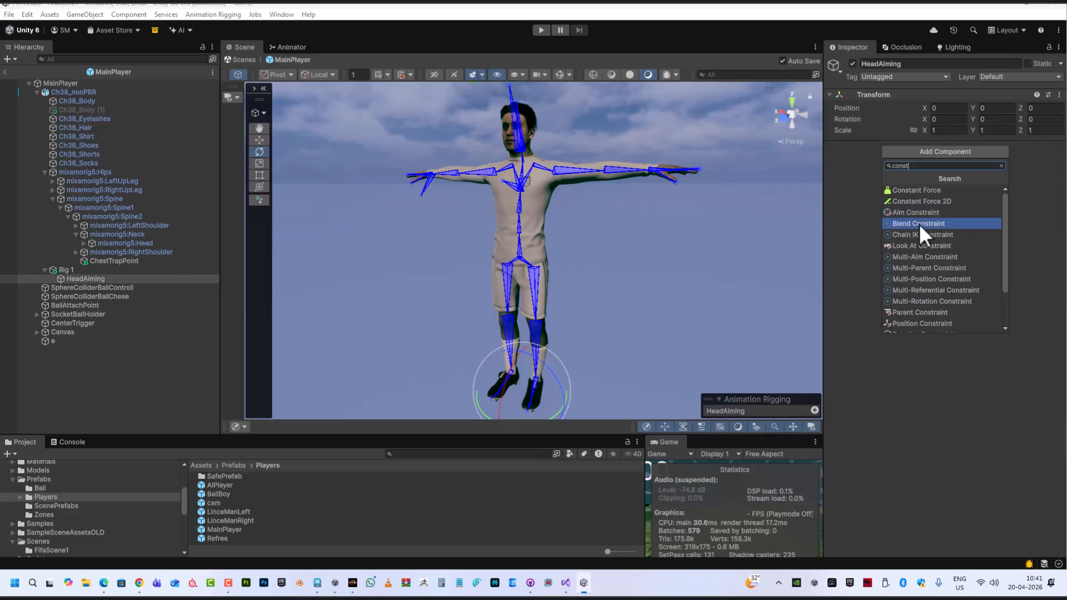
left_click(936, 259)
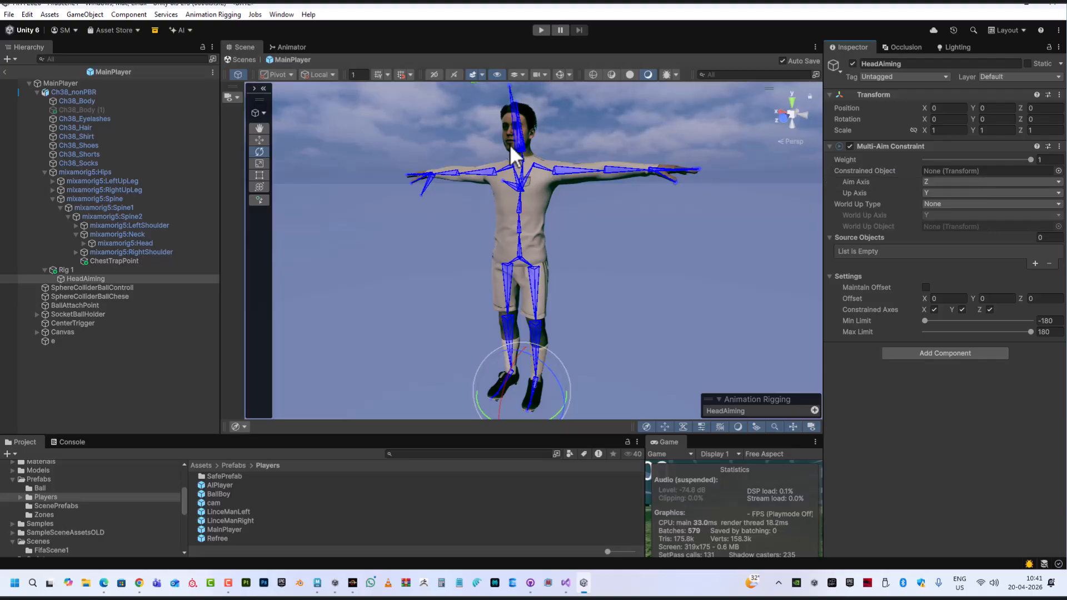
left_click(565, 168)
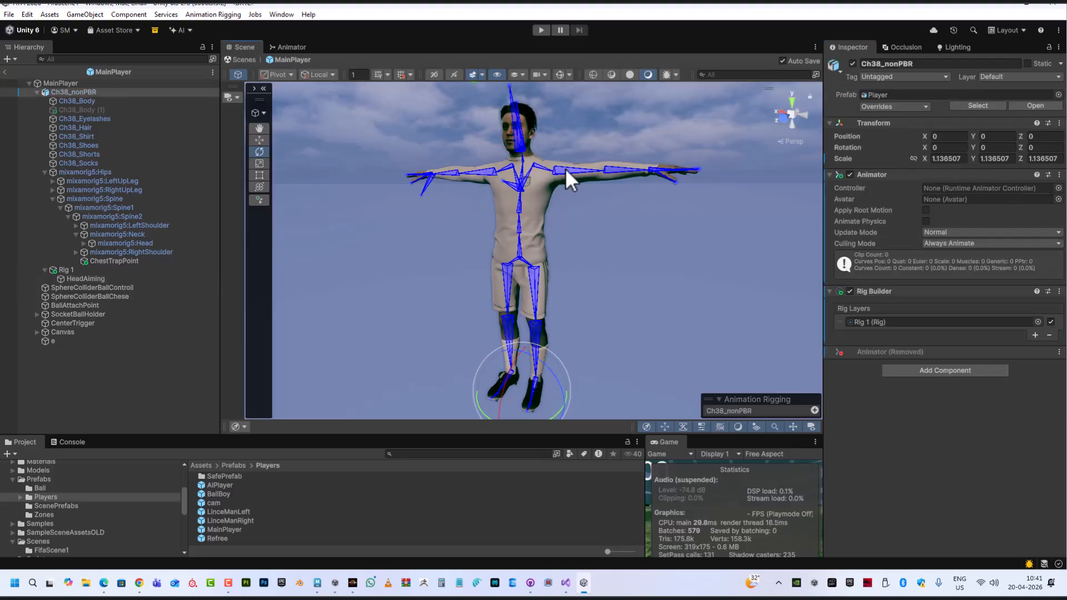
left_click(561, 170)
left_click_drag(534, 180, 576, 254)
key("ctrl+z")
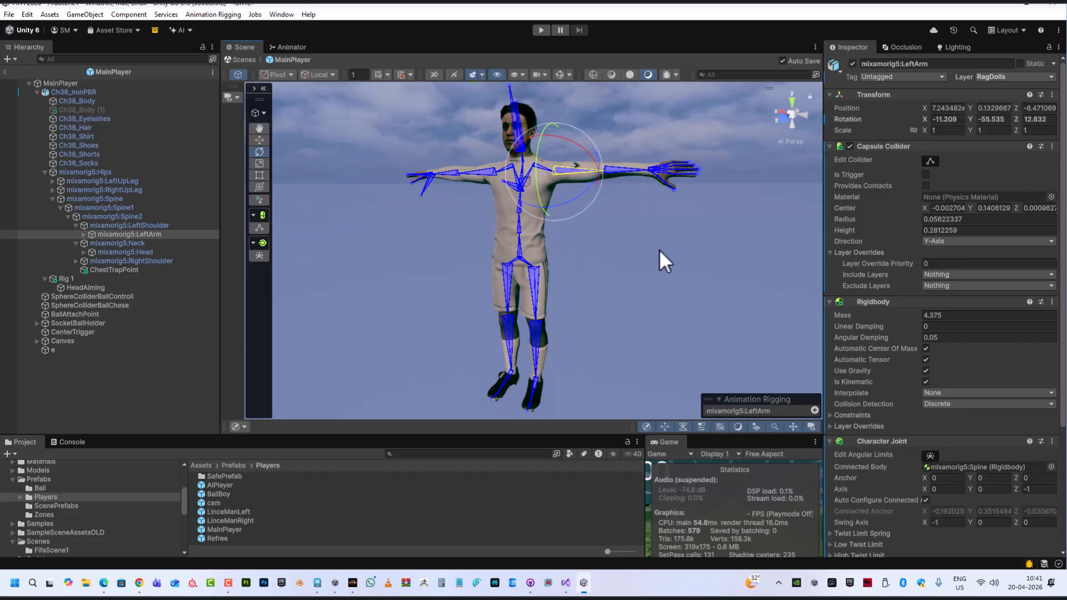
key("ctrl+z")
left_click(565, 173)
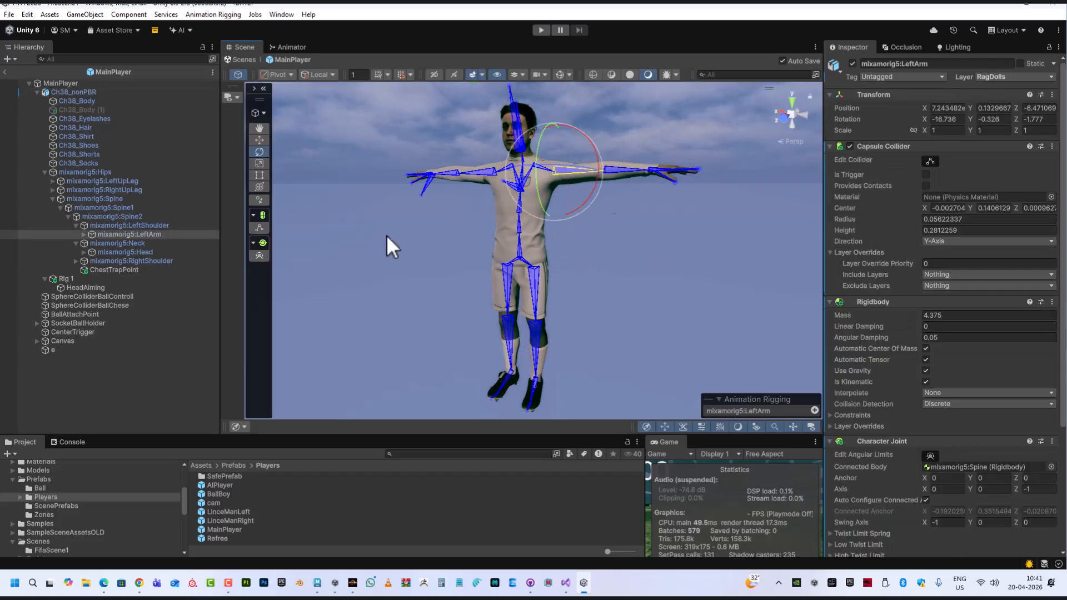
Assign the mixamorig5:Head bone as the HeadAiming Multi-Aim Constraint's constrained object
left_click(68, 288)
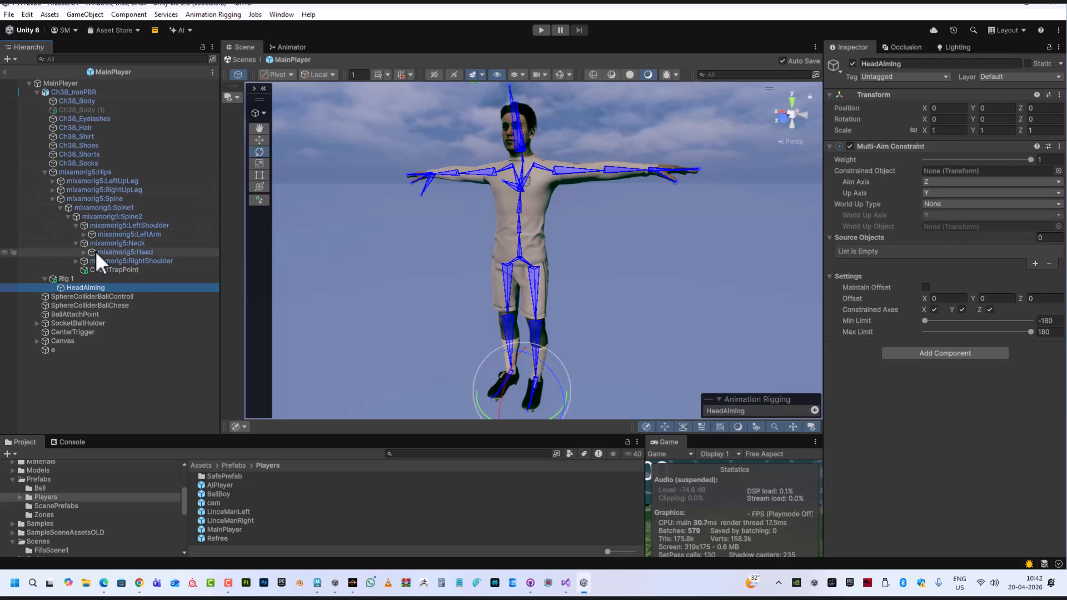
left_click(45, 171)
left_click(44, 171)
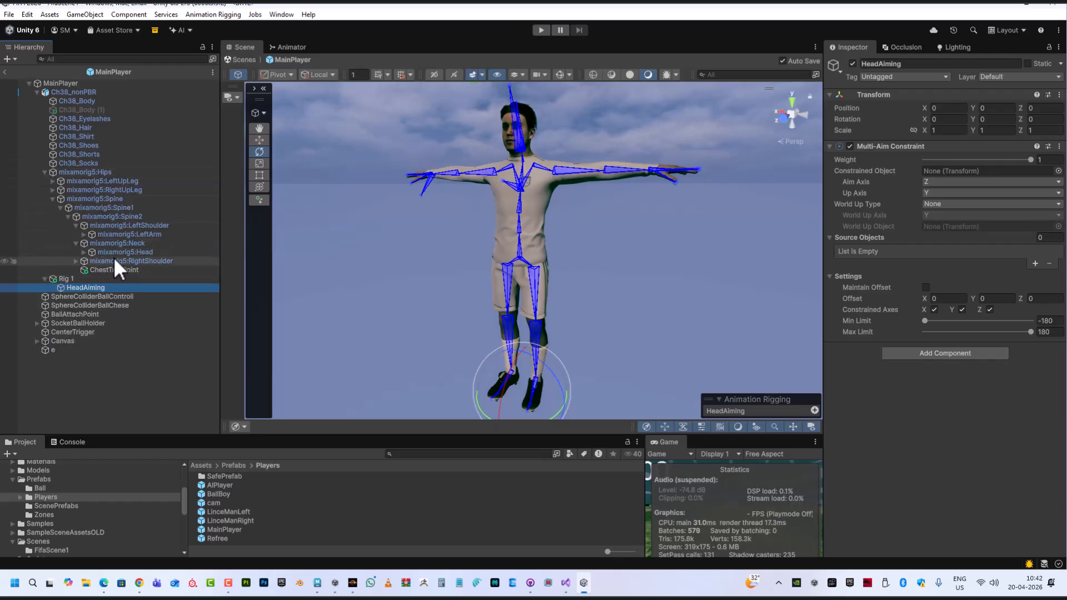
left_click(128, 253)
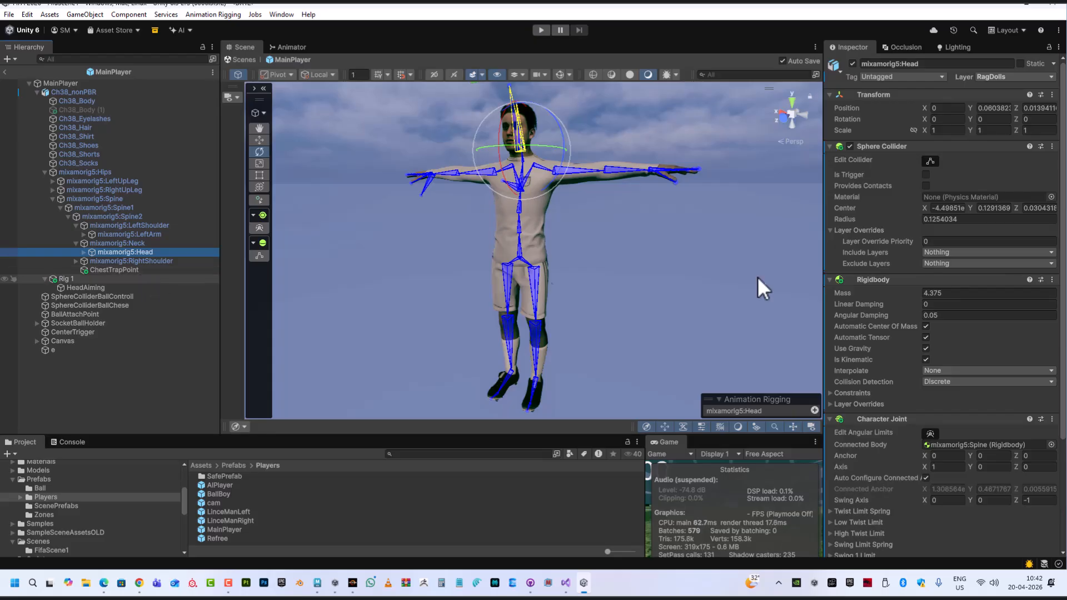
left_click(82, 286)
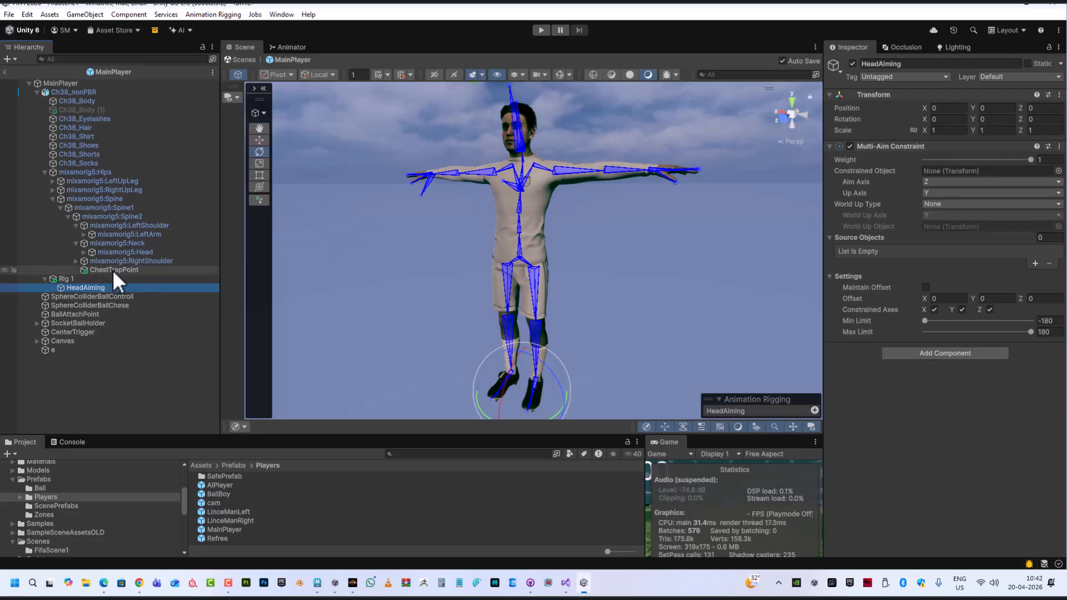
left_click_drag(125, 251, 945, 175)
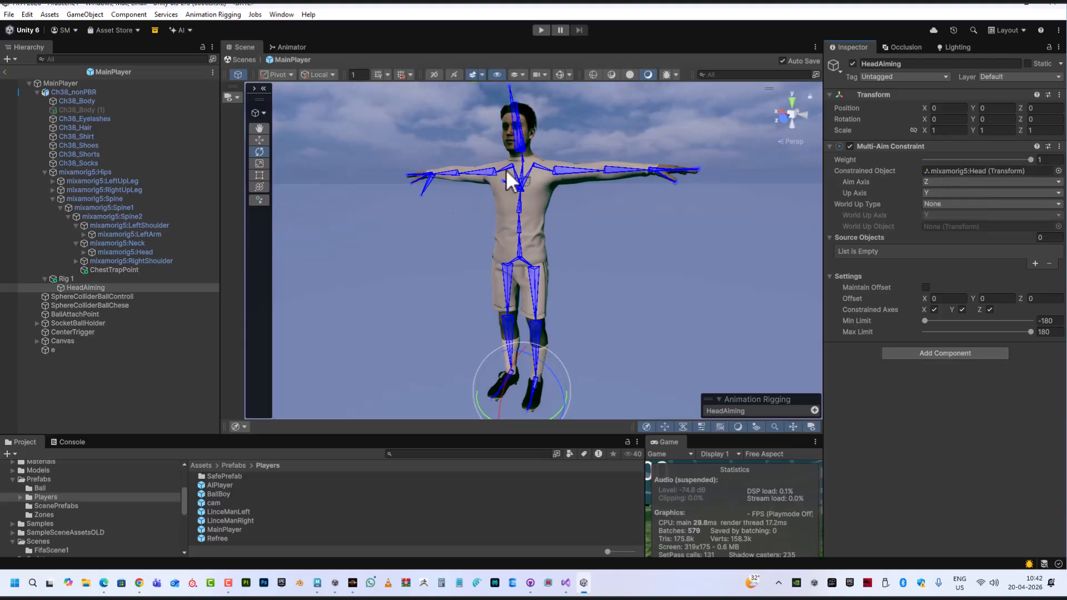
Examine the character from several angles and review the Aim Axis options of the constraint
scroll(538, 225, "down", 3)
scroll(621, 148, "up", 1)
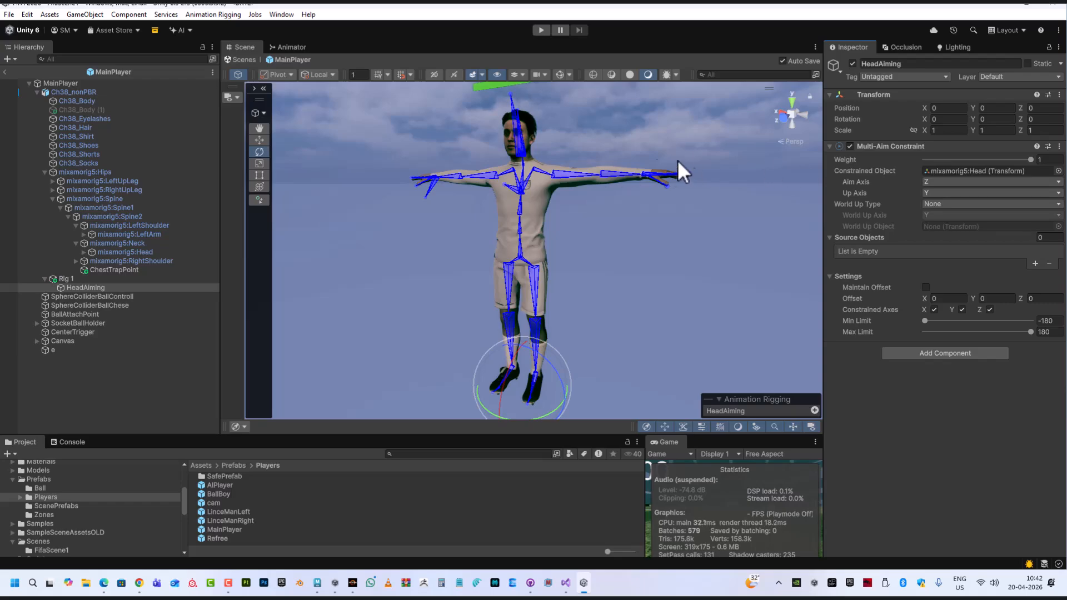
left_click_drag(762, 166, 635, 171, "alt")
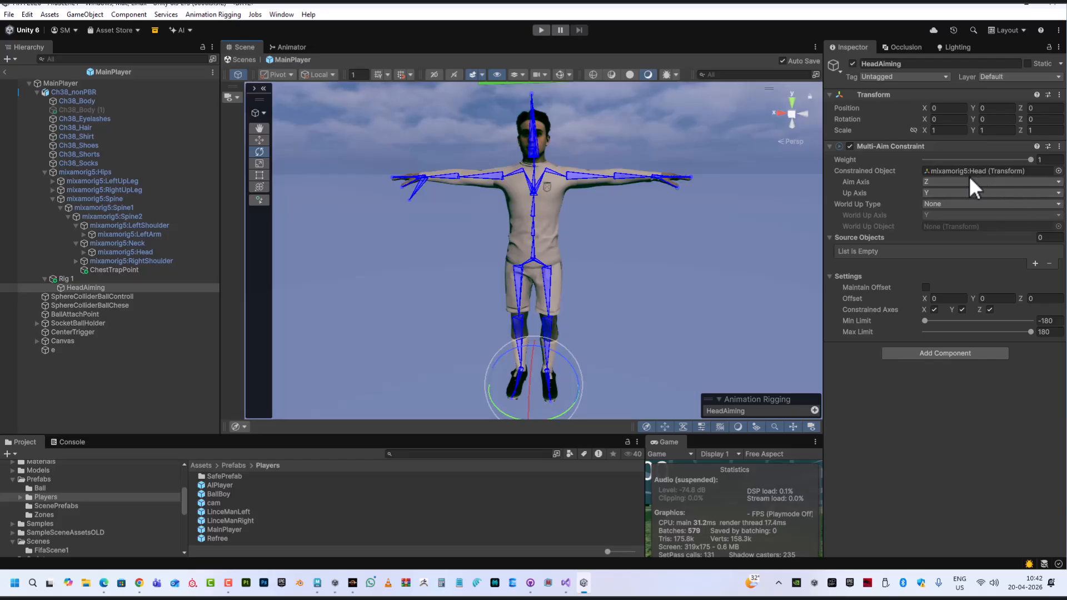
left_click_drag(622, 205, 545, 186, "alt")
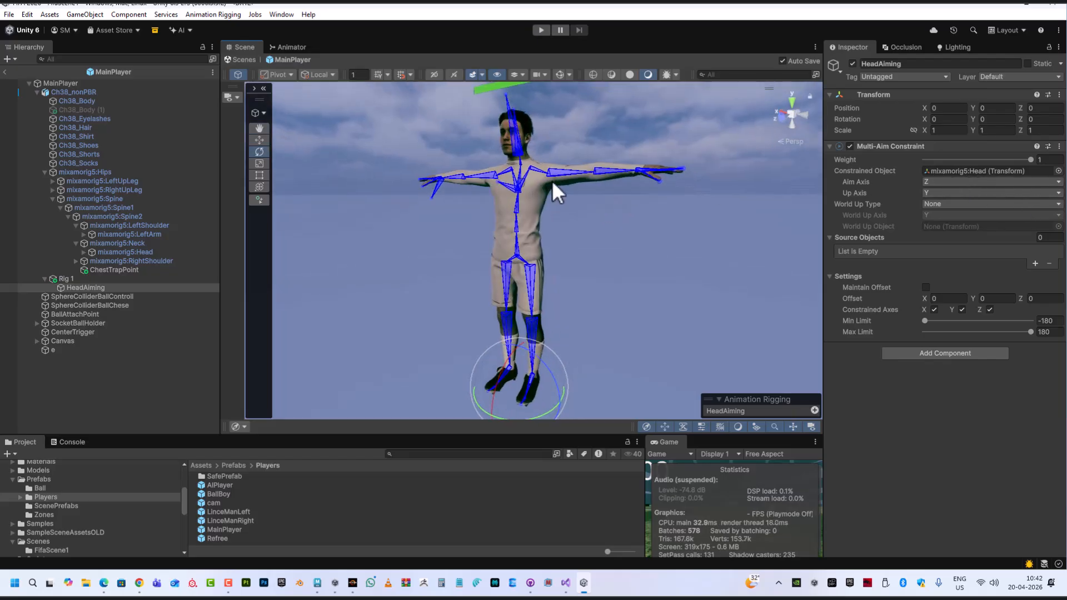
middle_click_drag(561, 170, 604, 239)
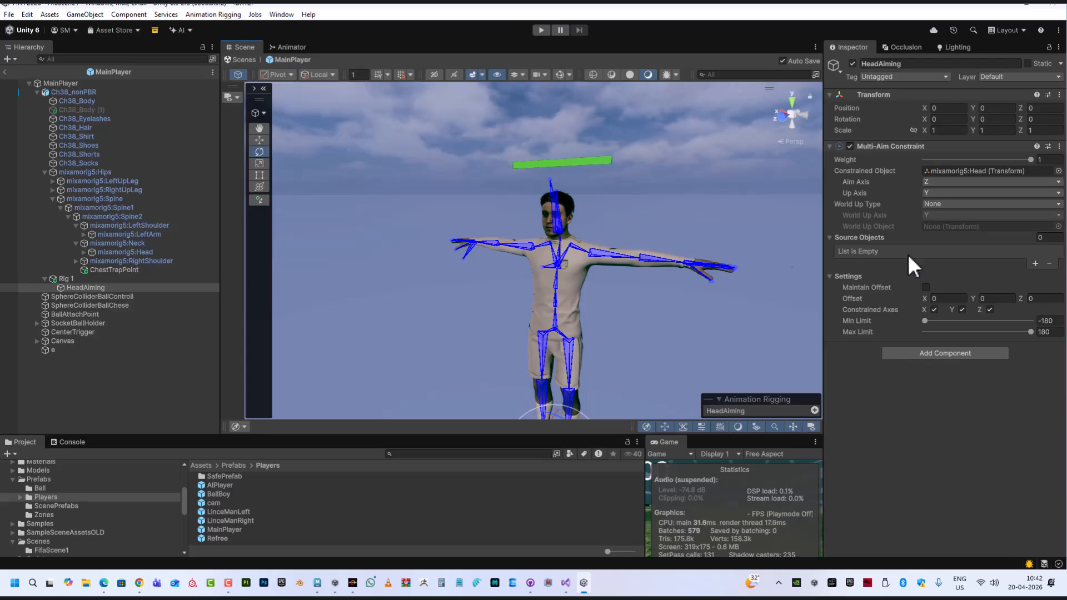
left_click_drag(590, 260, 300, 245, "alt")
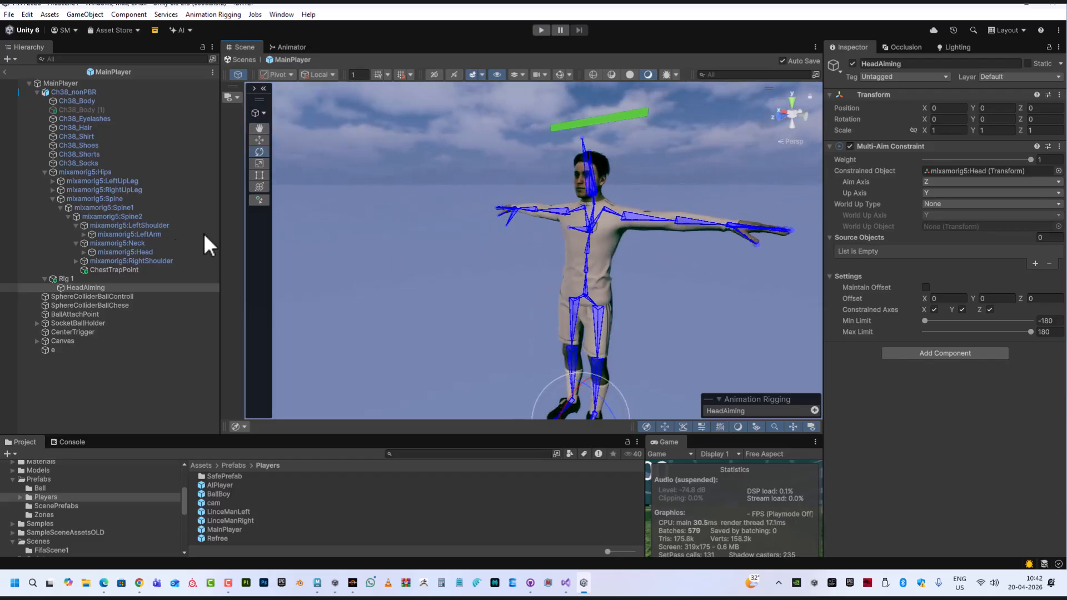
left_click_drag(475, 222, 583, 195, "alt")
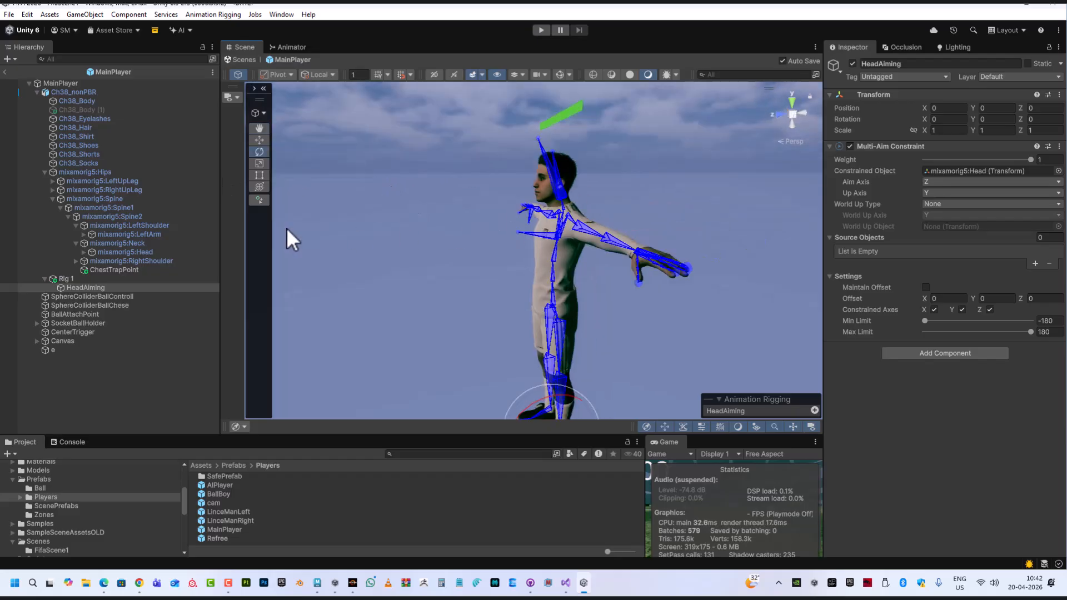
left_click_drag(329, 212, 529, 235, "alt")
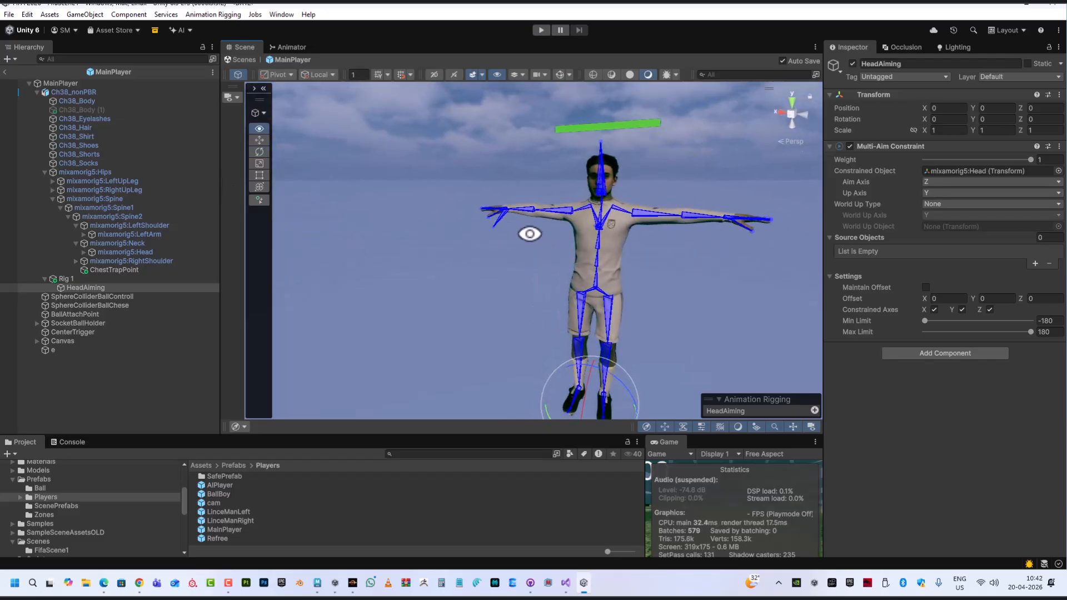
left_click(948, 180)
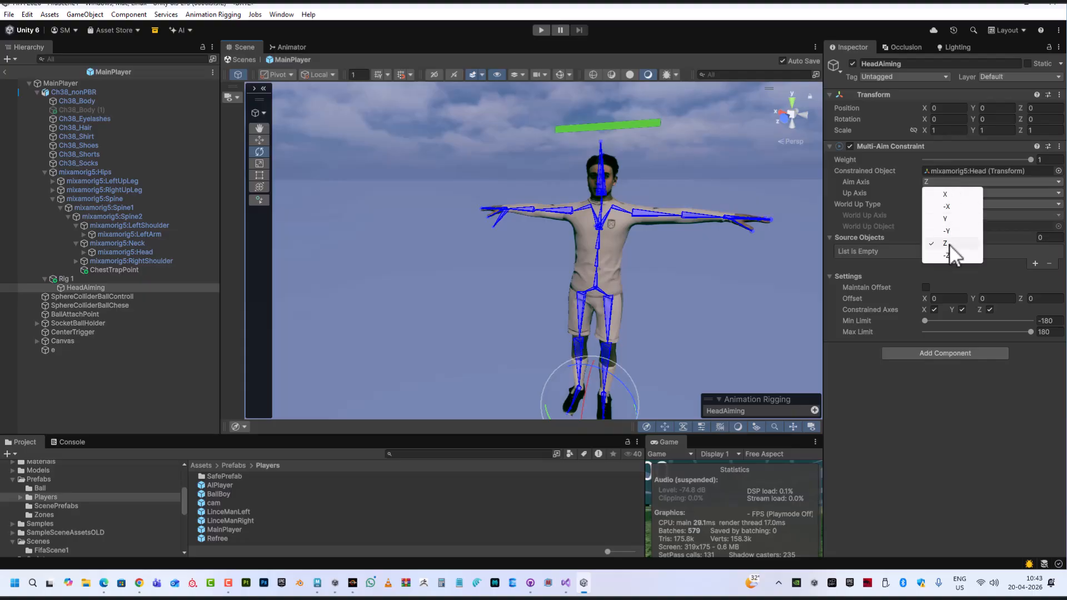
left_click(920, 5)
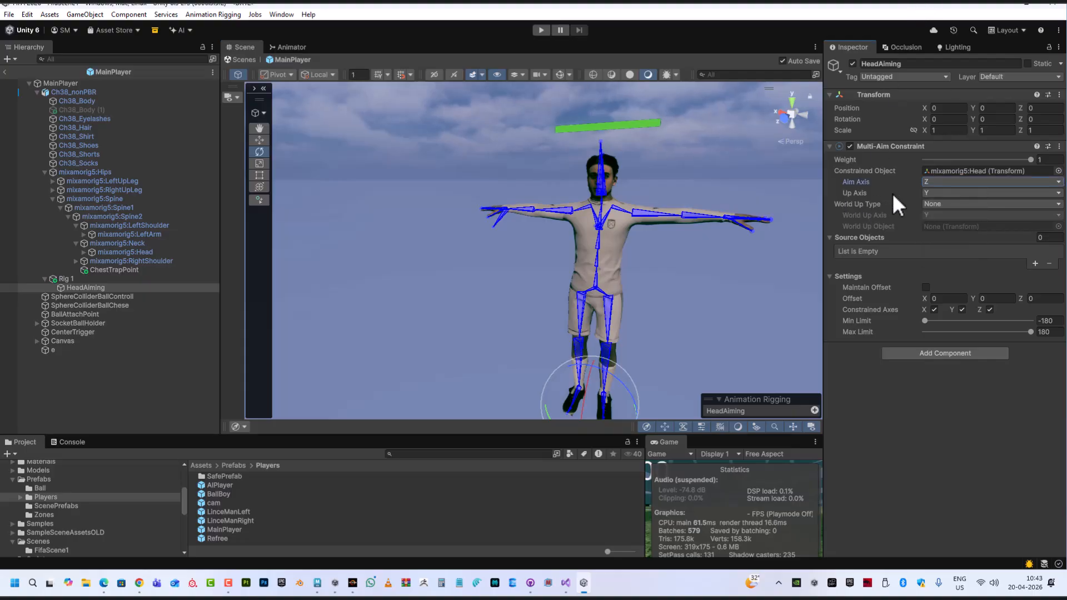
Zoom in on the character's head and upper body to examine the head bone
middle_click_drag(606, 301, 565, 212)
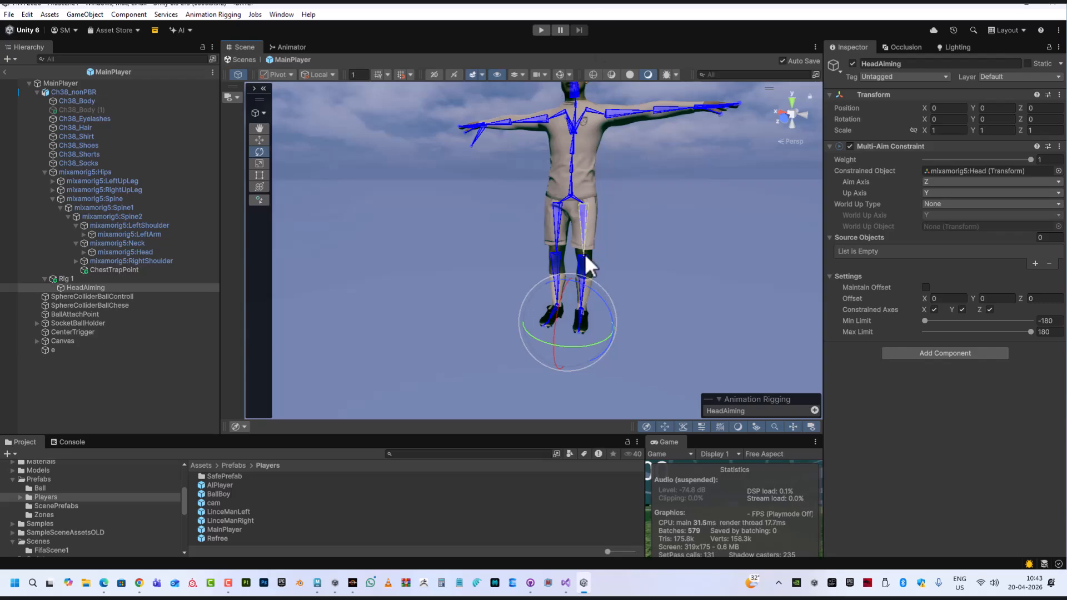
middle_click_drag(597, 251, 602, 315)
scroll(603, 208, "up", 2)
middle_click_drag(604, 227, 599, 156)
scroll(588, 266, "up", 1)
scroll(594, 189, "up", 2)
left_click_drag(594, 217, 570, 169, "alt")
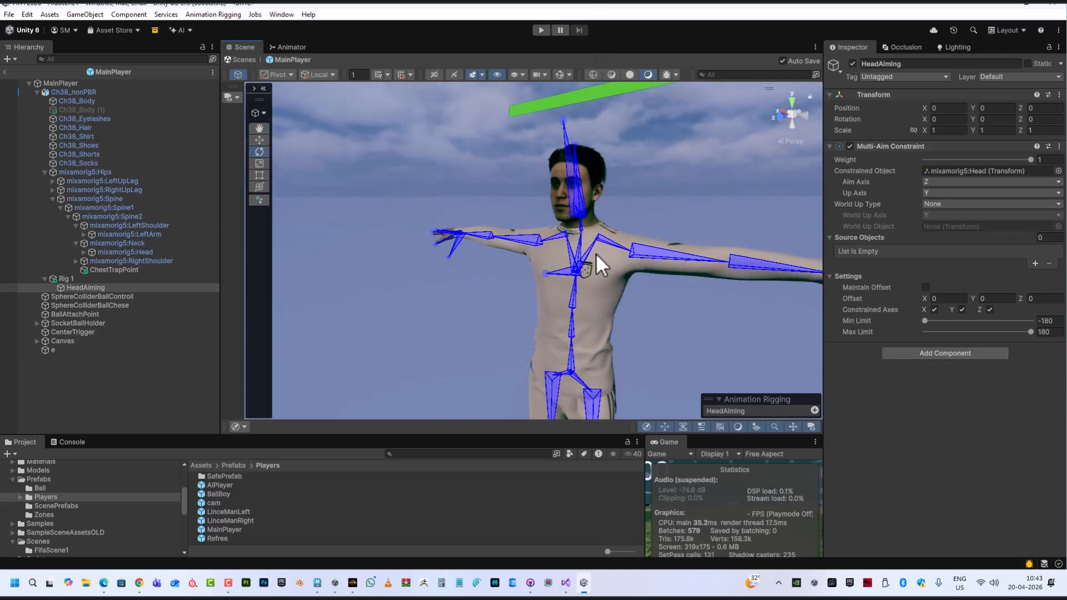
middle_click_drag(674, 235, 675, 187)
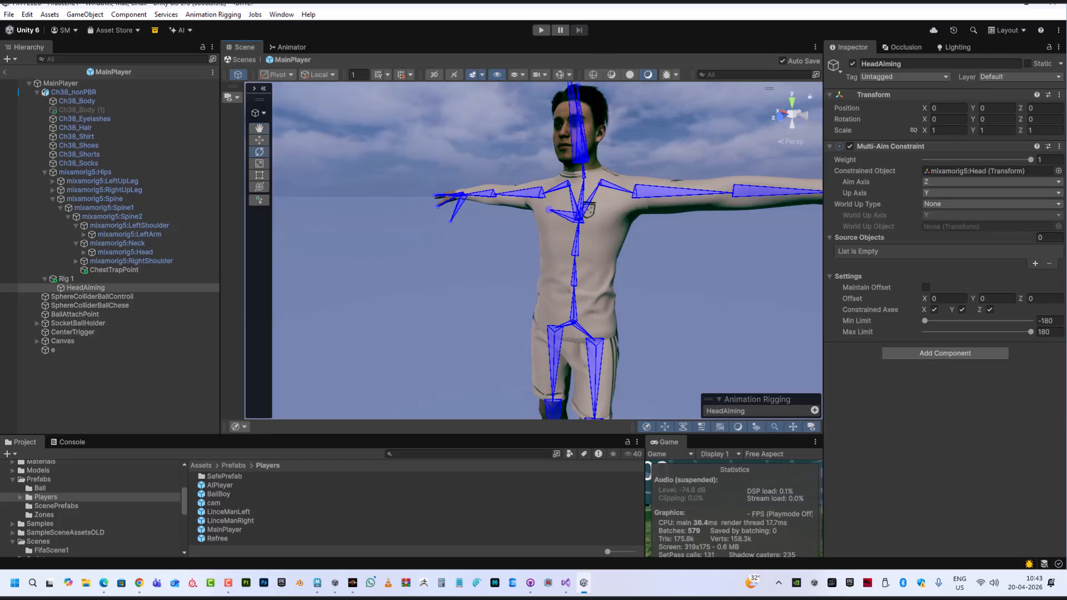
Orbit and zoom around the character's skeleton to examine the arm, spine and head bones
left_click_drag(282, 291, 518, 210, "alt")
middle_click_drag(579, 313, 520, 275)
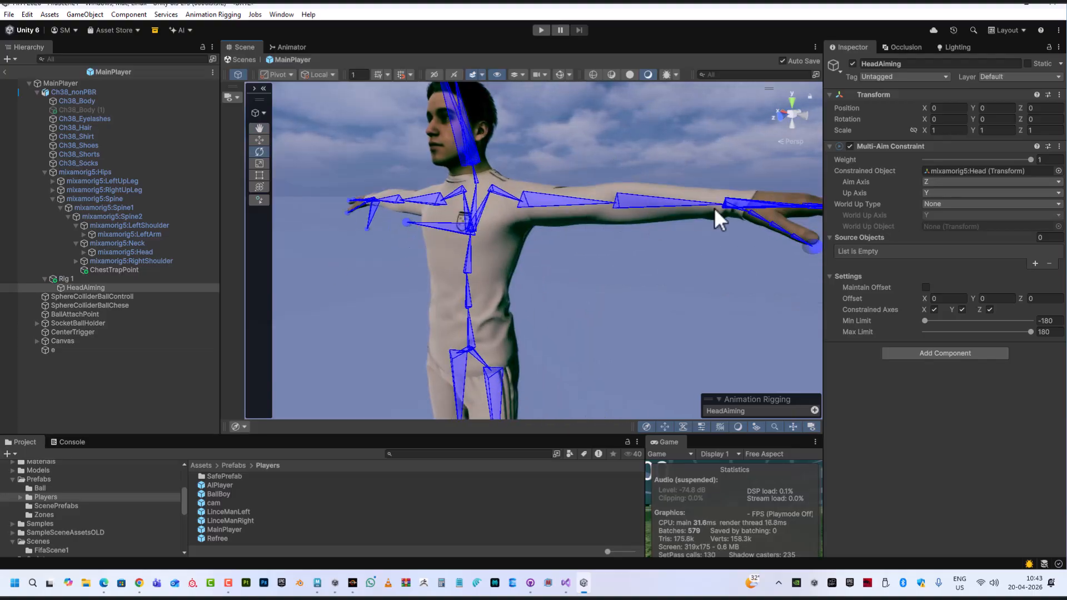
left_click_drag(584, 323, 635, 314, "alt")
mouse_move(667, 299)
right_mouse_down("alt")
mouse_move(626, 283)
mouse_move(655, 304)
right_mouse_up("alt")
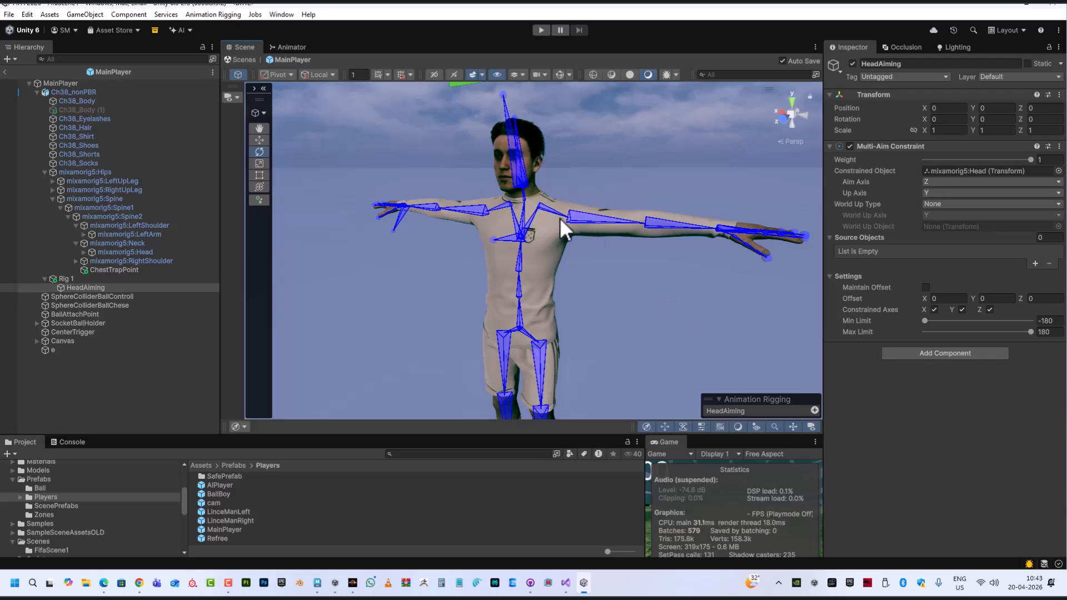
scroll(653, 317, "up", 3)
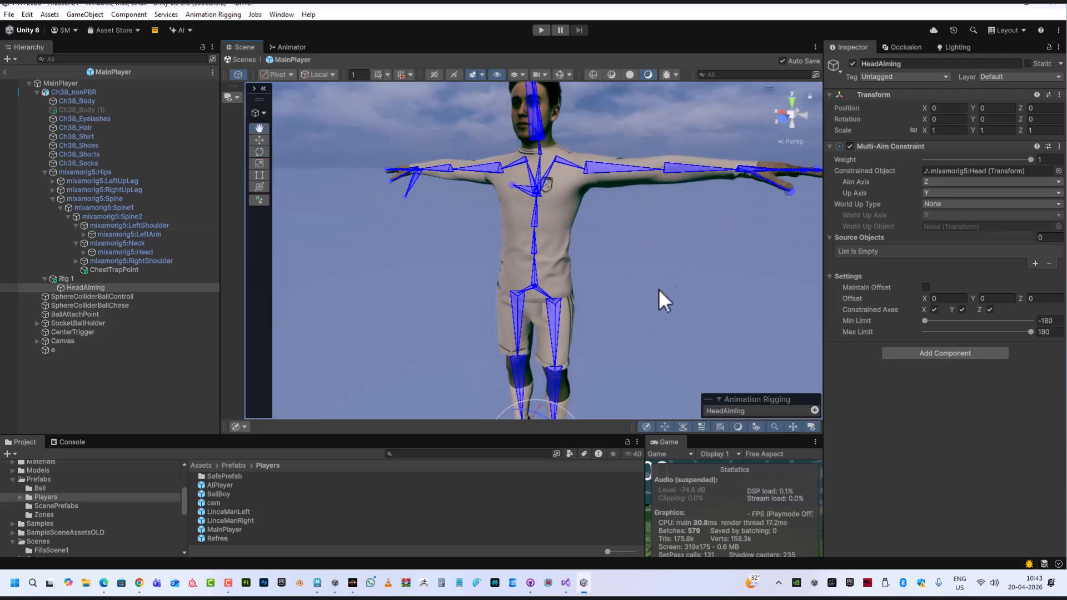
left_click_drag(631, 175, 677, 272, "alt")
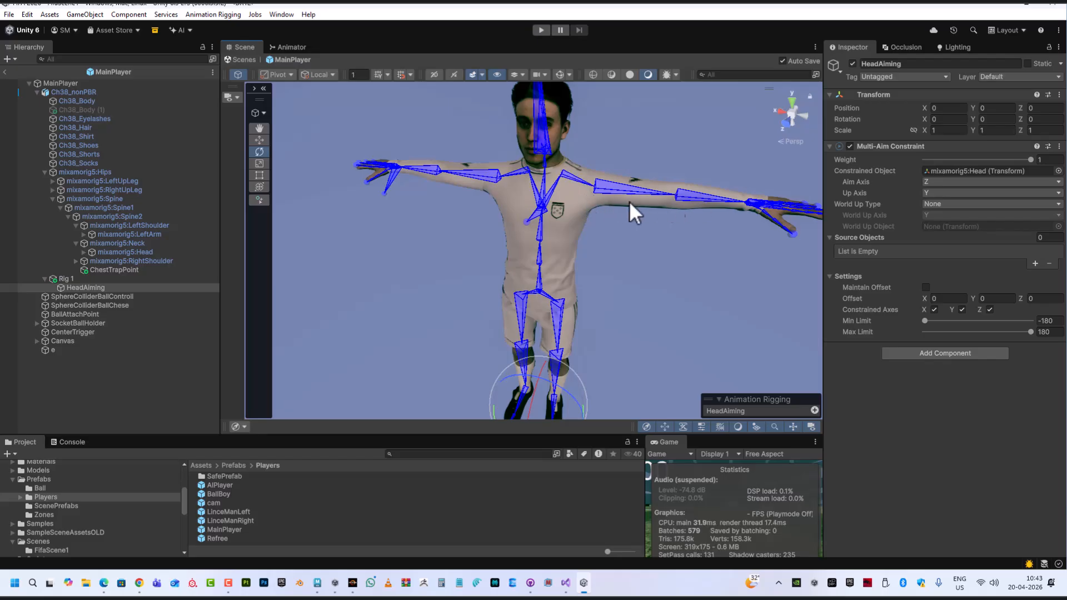
middle_click_drag(754, 269, 638, 316)
scroll(539, 226, "up", 3)
scroll(539, 225, "up", 2)
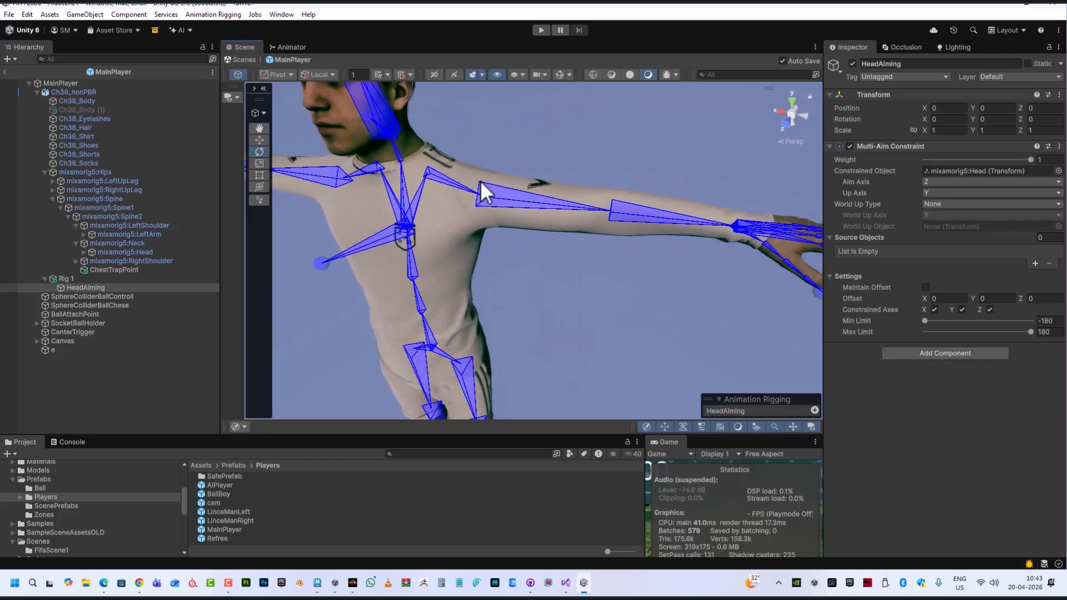
left_click_drag(493, 198, 514, 125, "alt")
left_click_drag(518, 209, 518, 166, "alt")
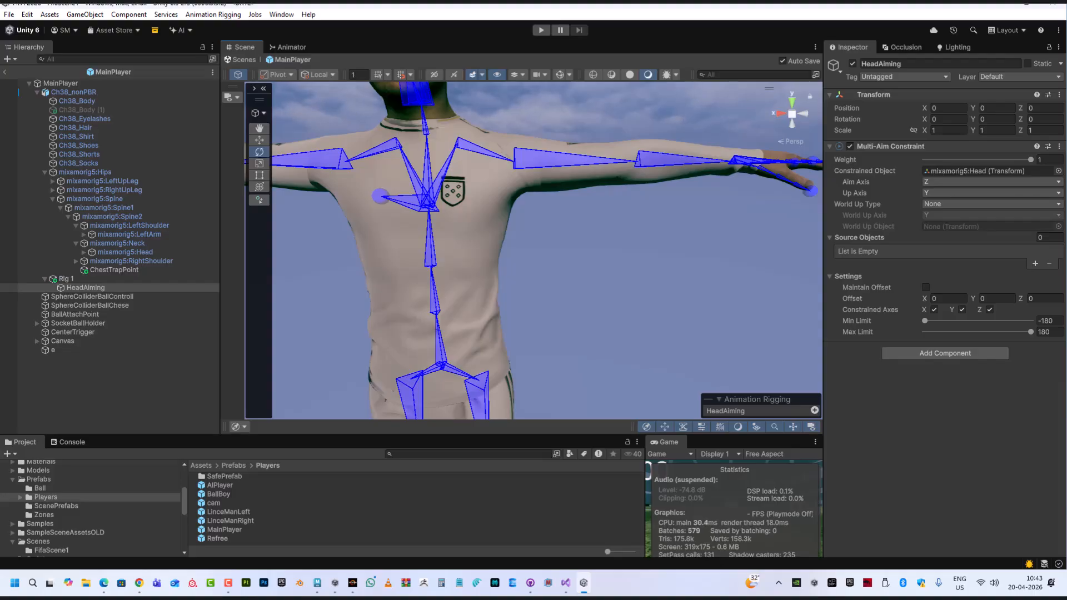
Switch to Maya and select the leg joints to inspect their orientation gizmos from several angles
key("alt+Tab")
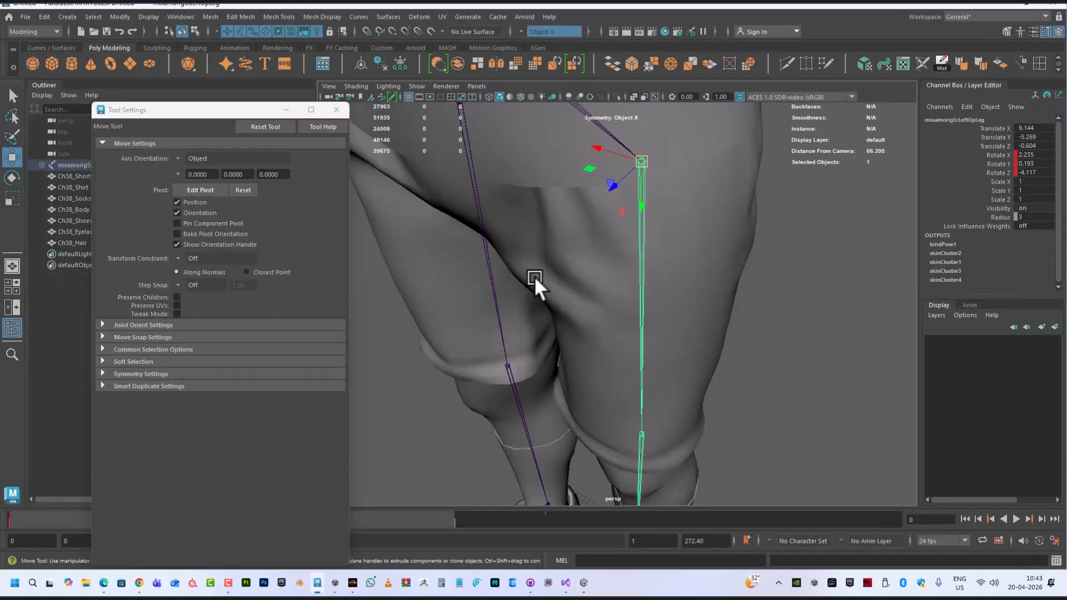
left_click_drag(768, 332, 773, 342, "alt")
left_click(783, 280)
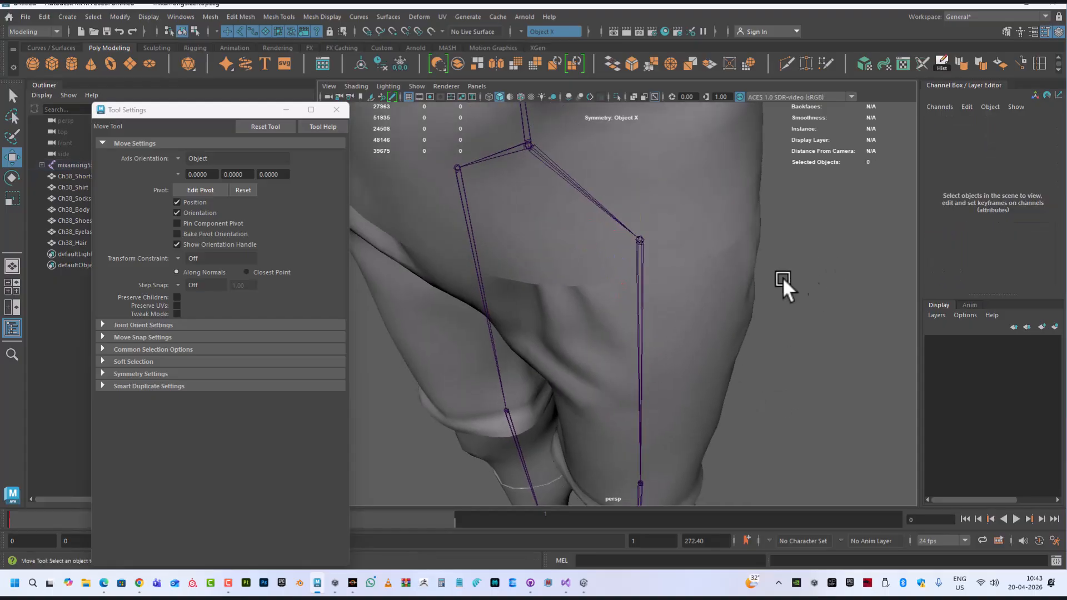
left_click(643, 243)
right_click_drag(828, 297, 763, 298, "alt")
middle_click_drag(764, 254, 722, 313, "alt")
right_click_drag(720, 311, 624, 325, "alt")
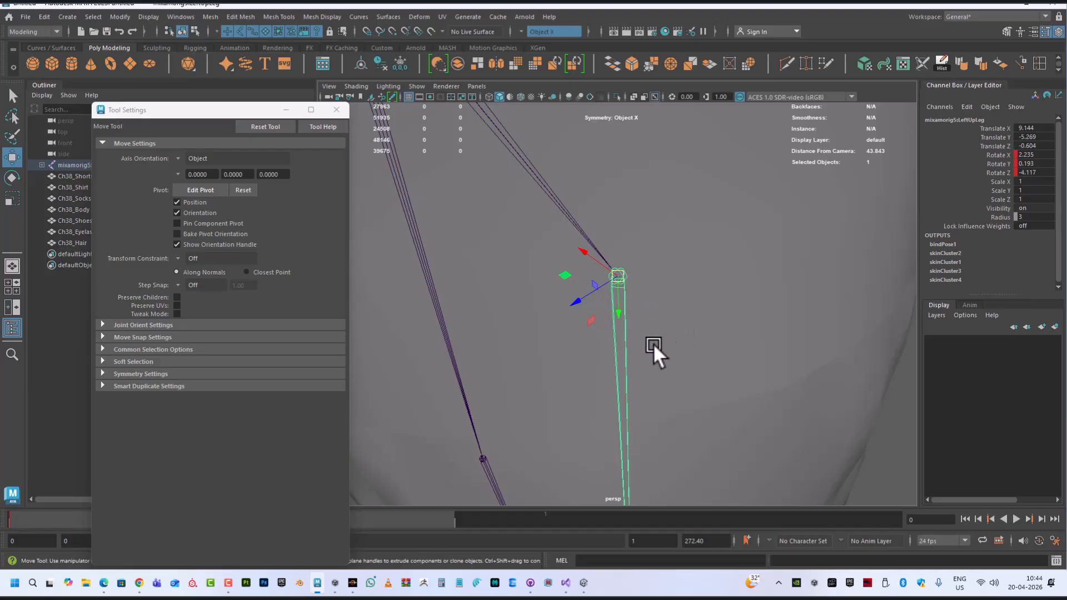
middle_click_drag(654, 340, 638, 261, "alt")
right_click_drag(617, 268, 602, 95, "alt")
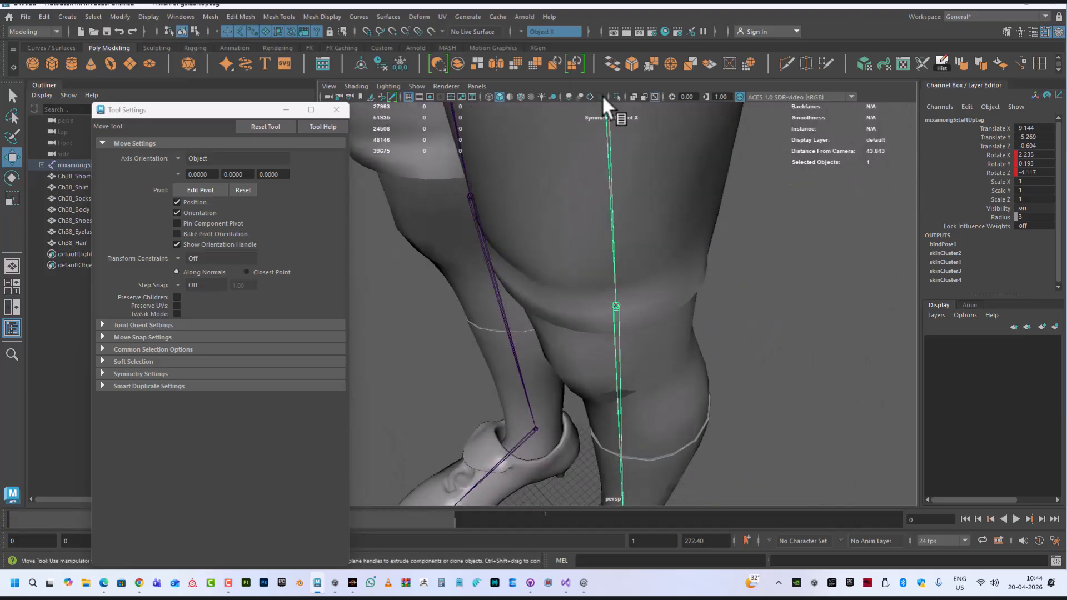
left_click(628, 345)
middle_click_drag(628, 345, 625, 268, "alt")
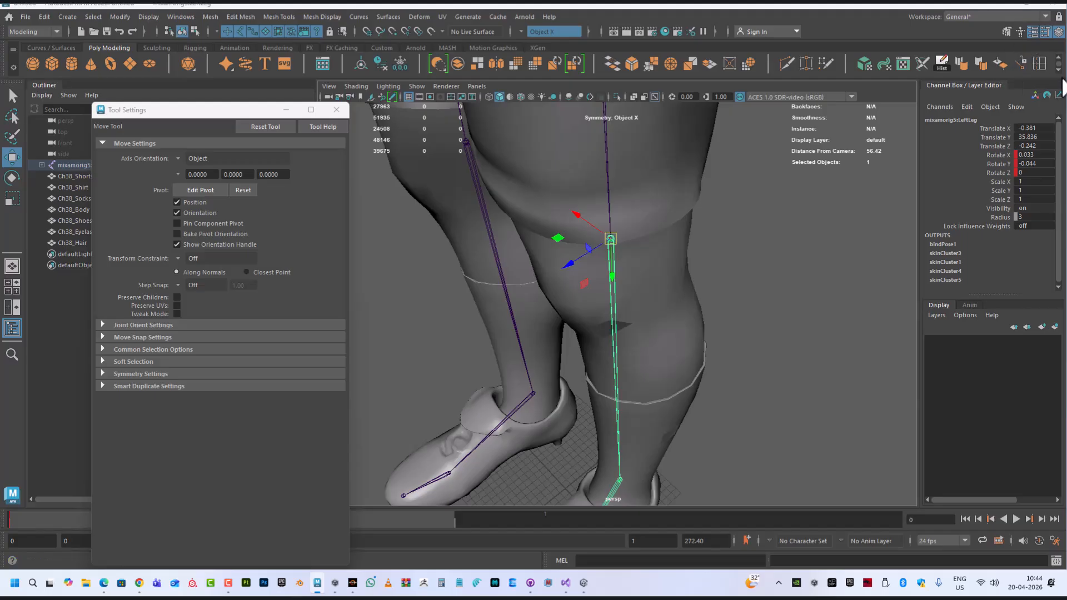
Switch the Move tool's axis orientation to World and back to Object to compare the selected joint's axes
left_click(1044, 31)
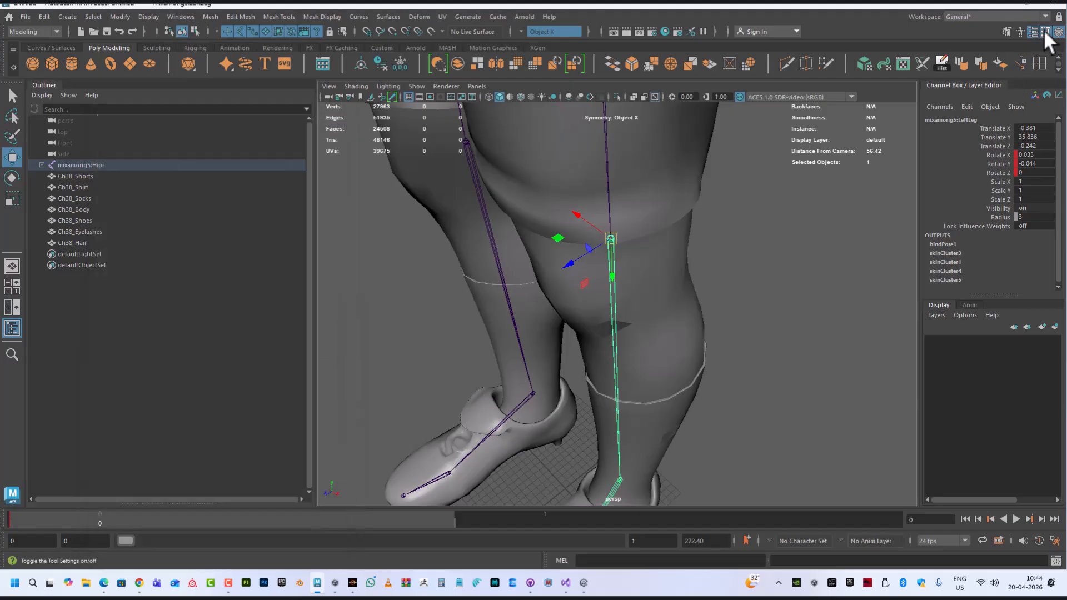
left_click(1043, 31)
left_click(177, 158)
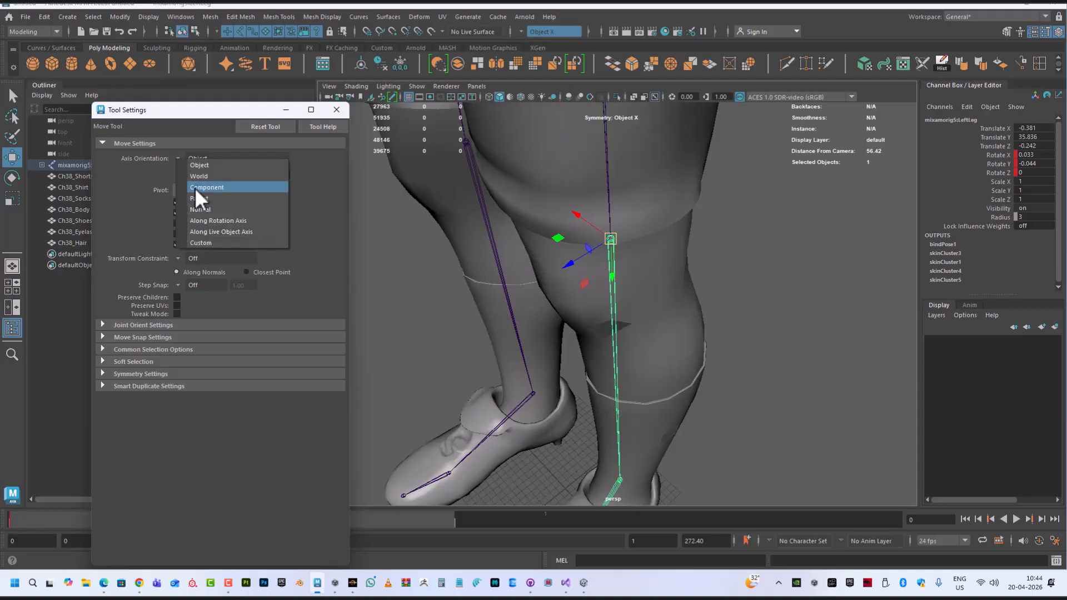
left_click(202, 177)
left_click_drag(829, 282, 624, 260, "alt")
scroll(625, 260, "up", 1)
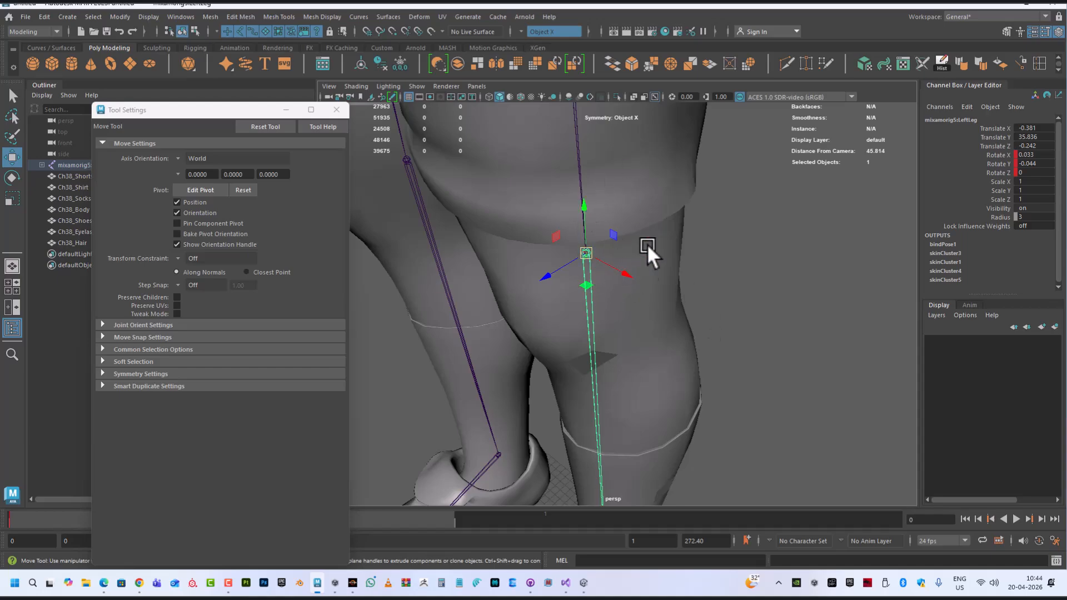
left_click(175, 159)
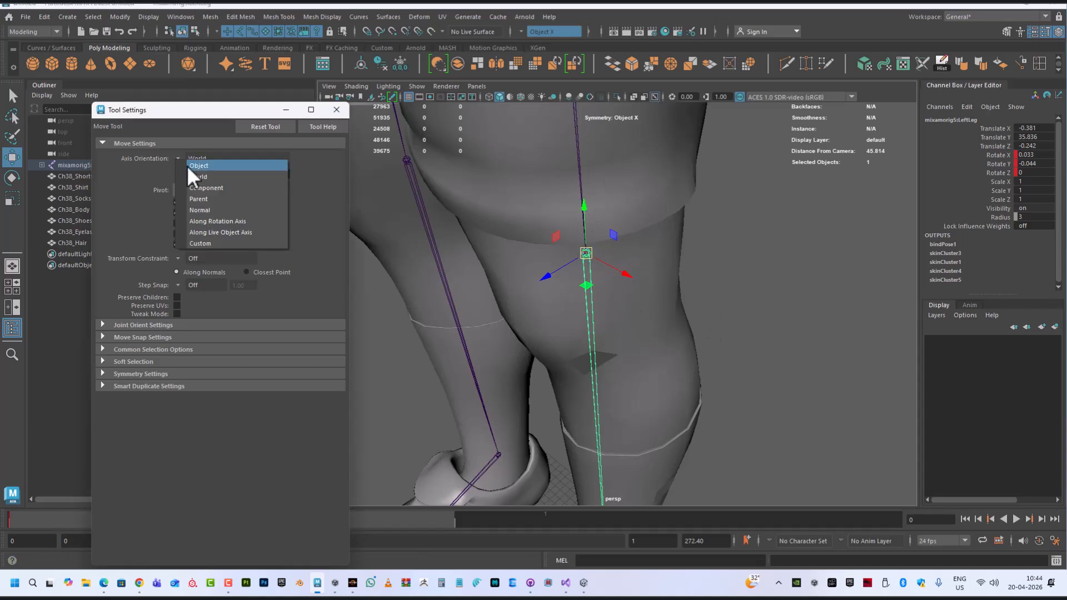
left_click(196, 165)
left_click(705, 265)
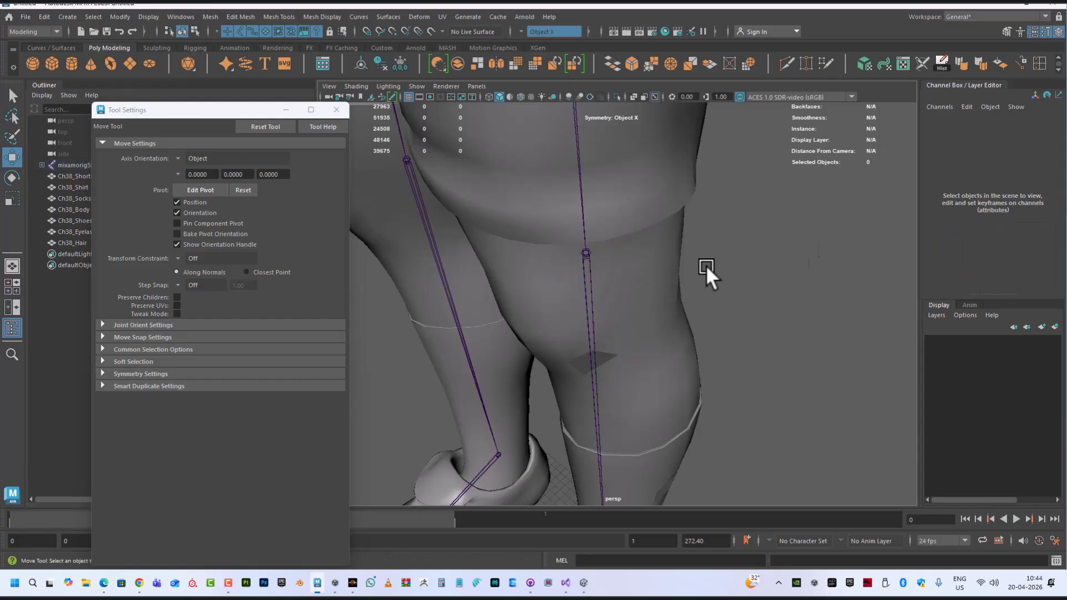
left_click(582, 265)
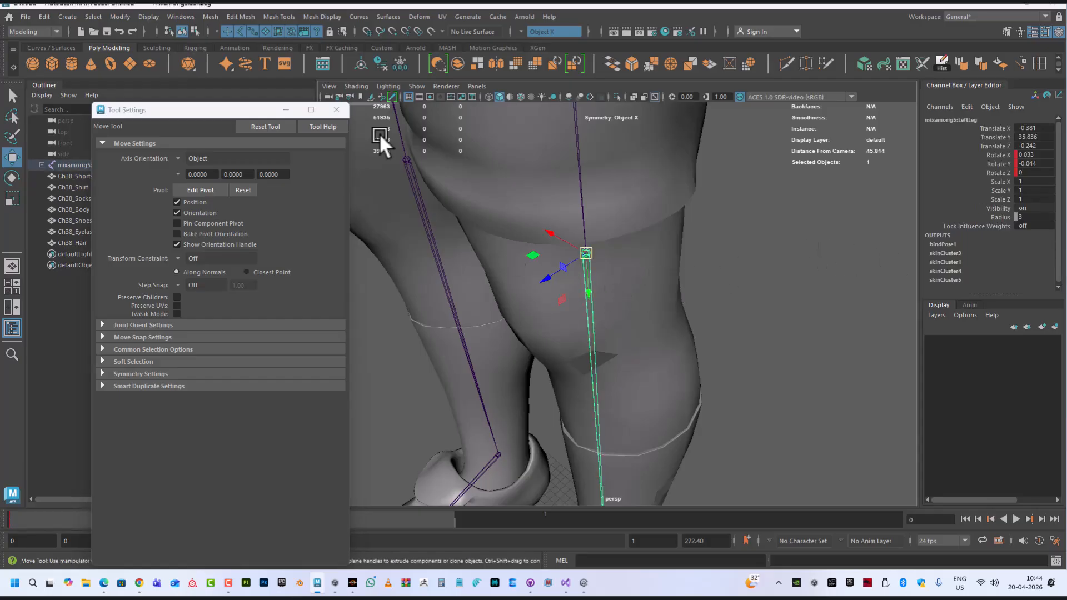
Turn on the display of local rotation axes for the selected joint and zoom in on it
left_click(147, 17)
mouse_move(179, 183)
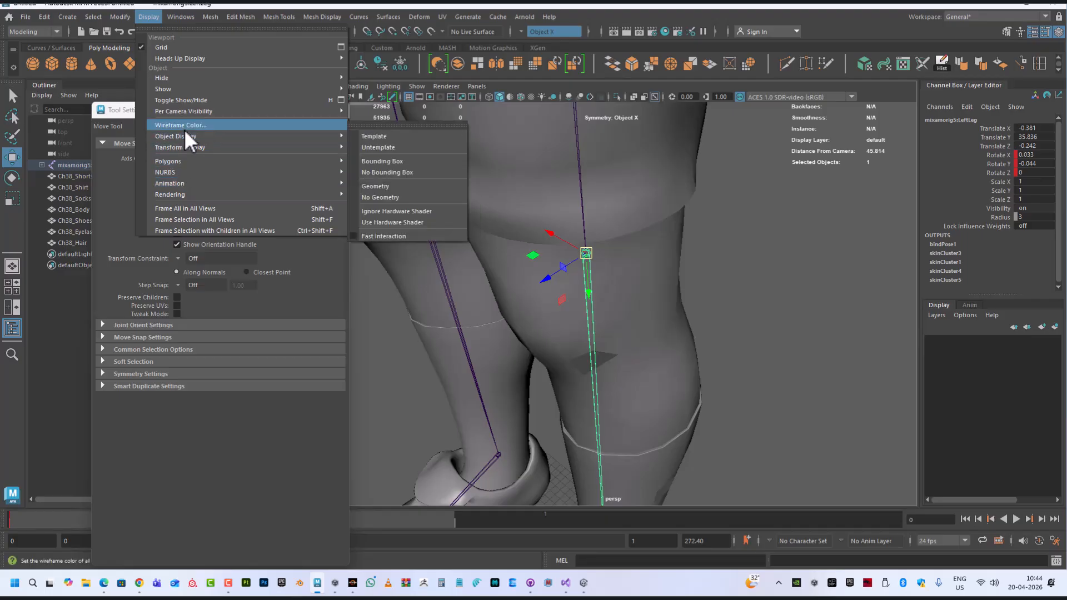
mouse_move(191, 135)
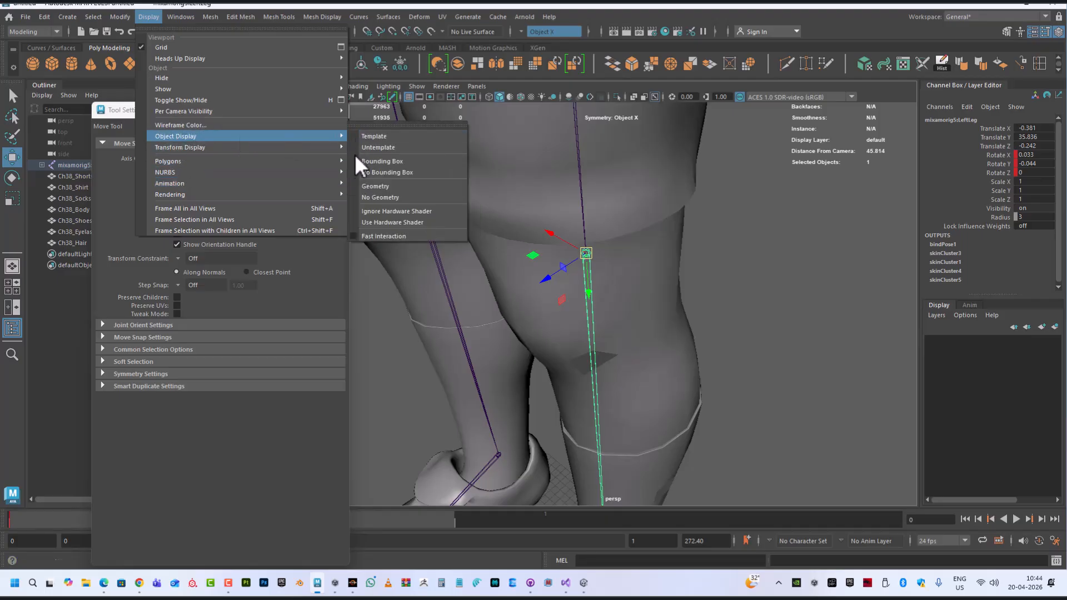
mouse_move(267, 147)
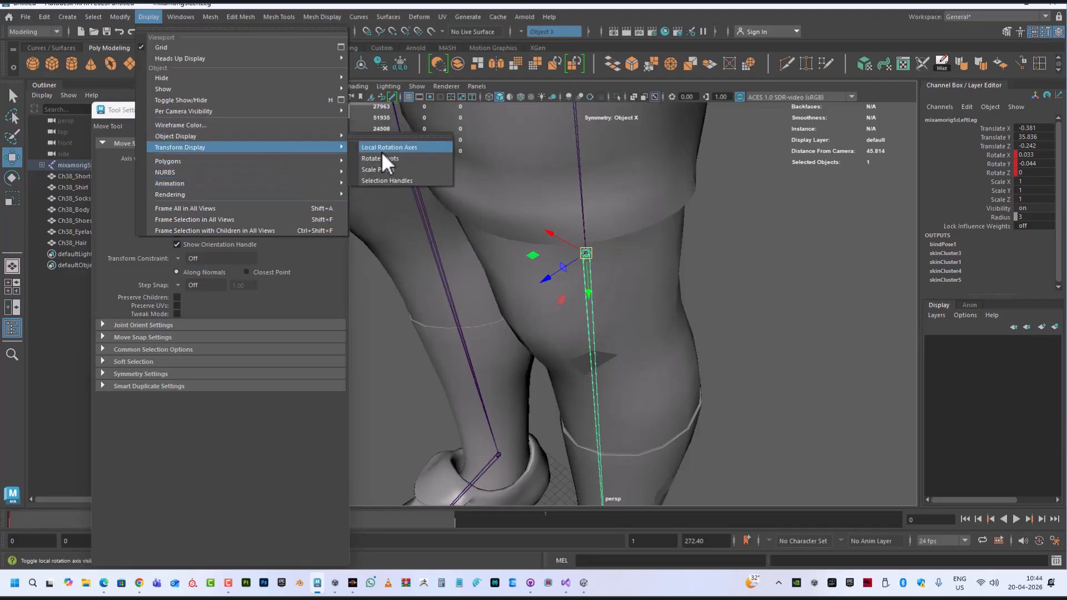
left_click(415, 147)
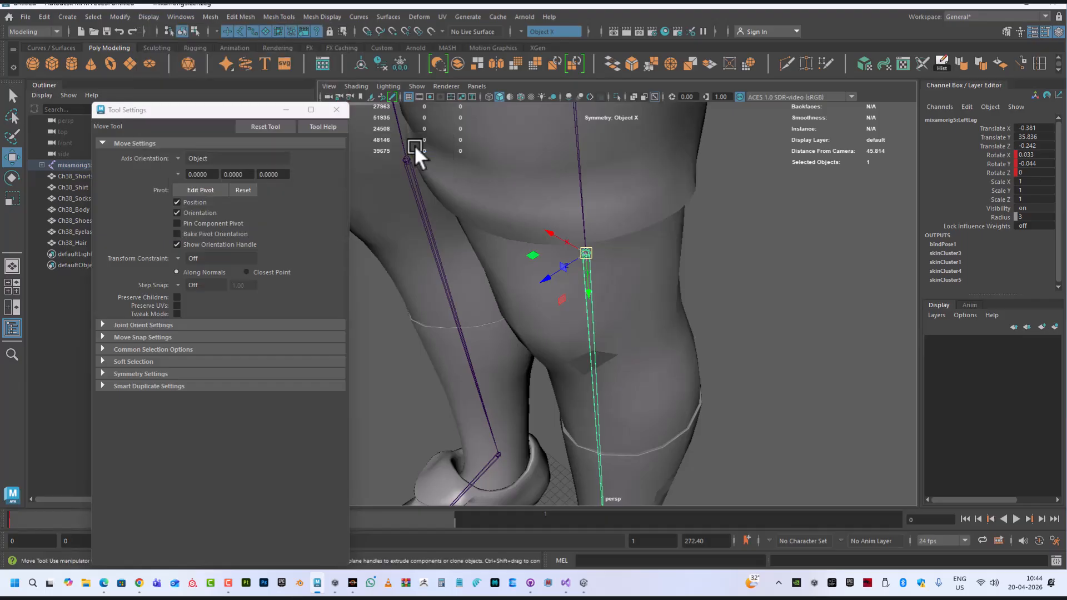
left_click(864, 277)
scroll(557, 312, "up", 3)
scroll(556, 312, "up", 2)
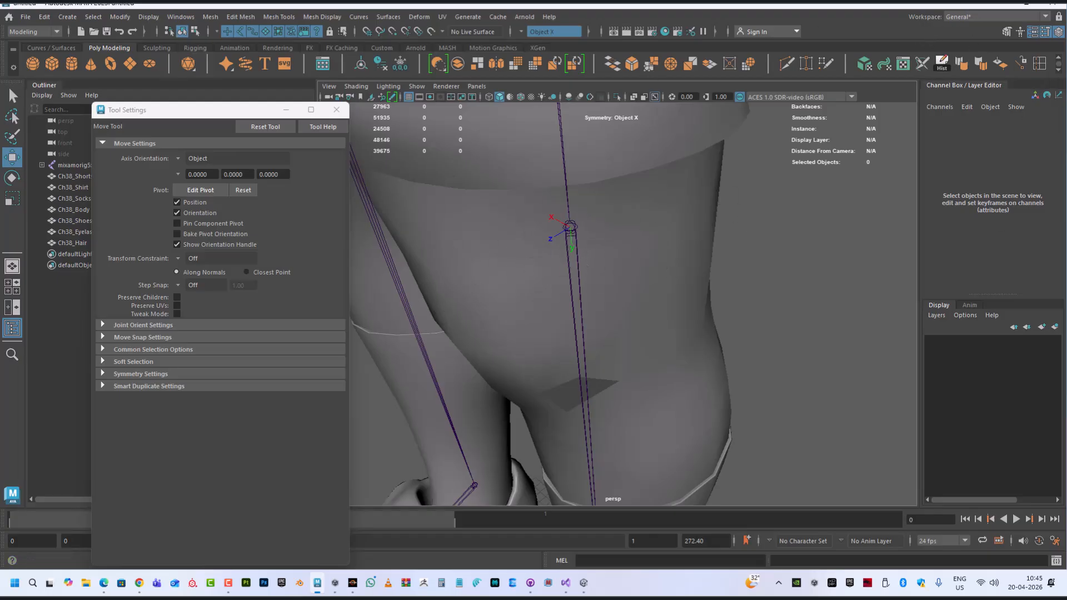
Return to Unity and set the HeadAiming Multi-Aim Constraint's World Up Type to Scene Up
key("alt+Tab")
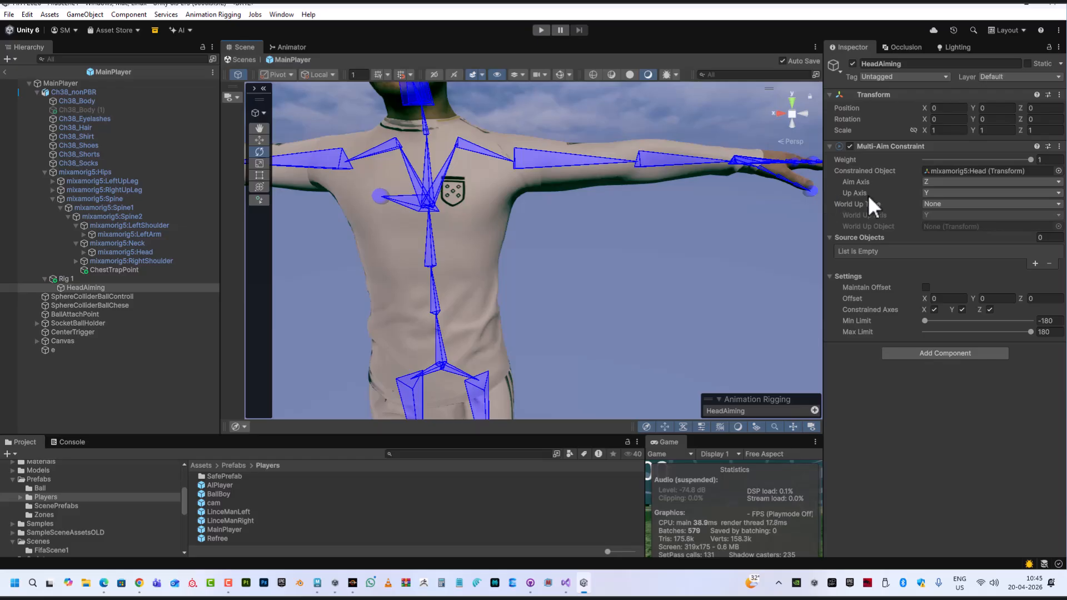
mouse_move(864, 196)
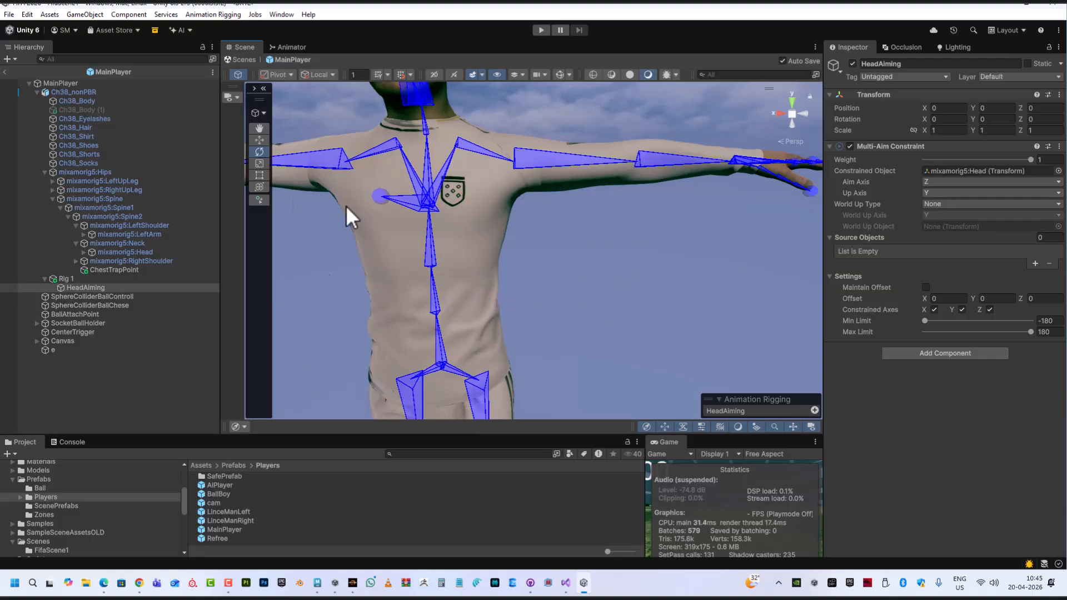
scroll(595, 253, "down", 2)
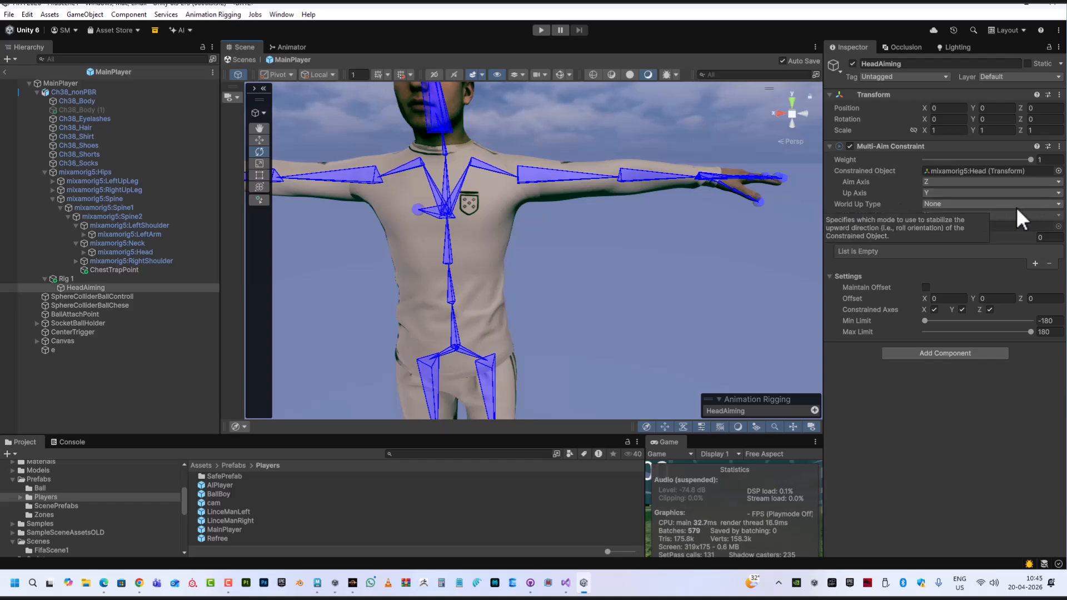
left_click(964, 203)
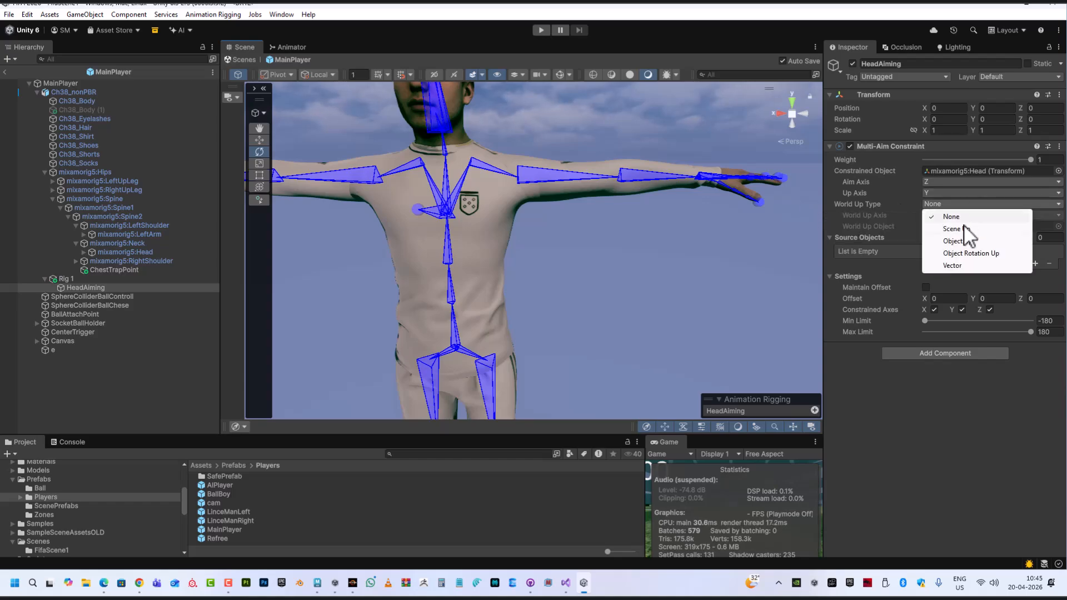
left_click(962, 229)
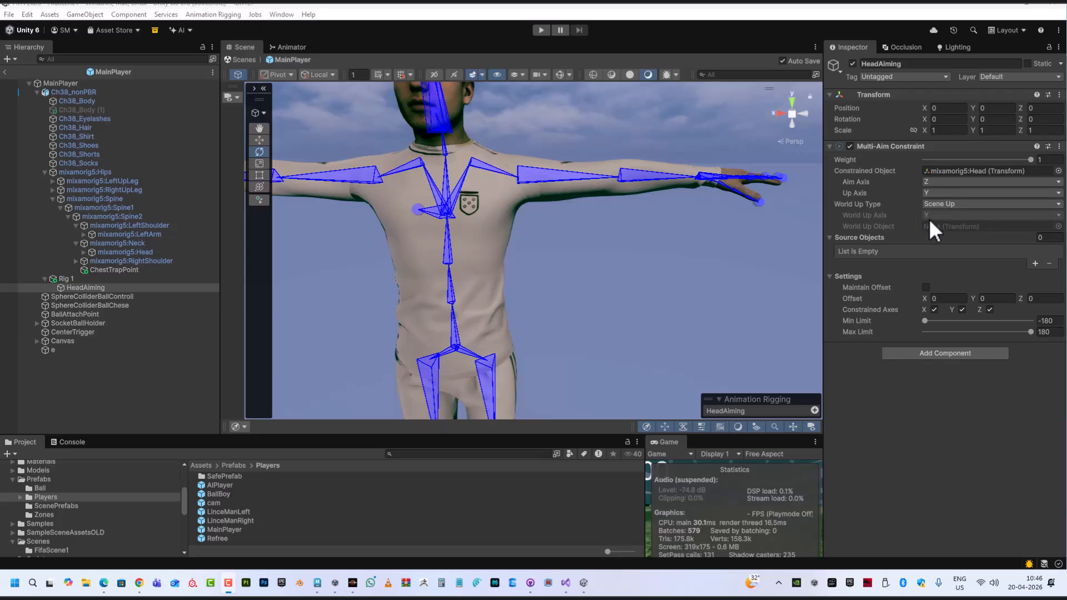
Inspect the upper-body bones and the left arm bone, and reselect the HeadAiming object in the hierarchy
middle_click_drag(562, 223, 593, 231)
left_click_drag(593, 230, 629, 232, "alt")
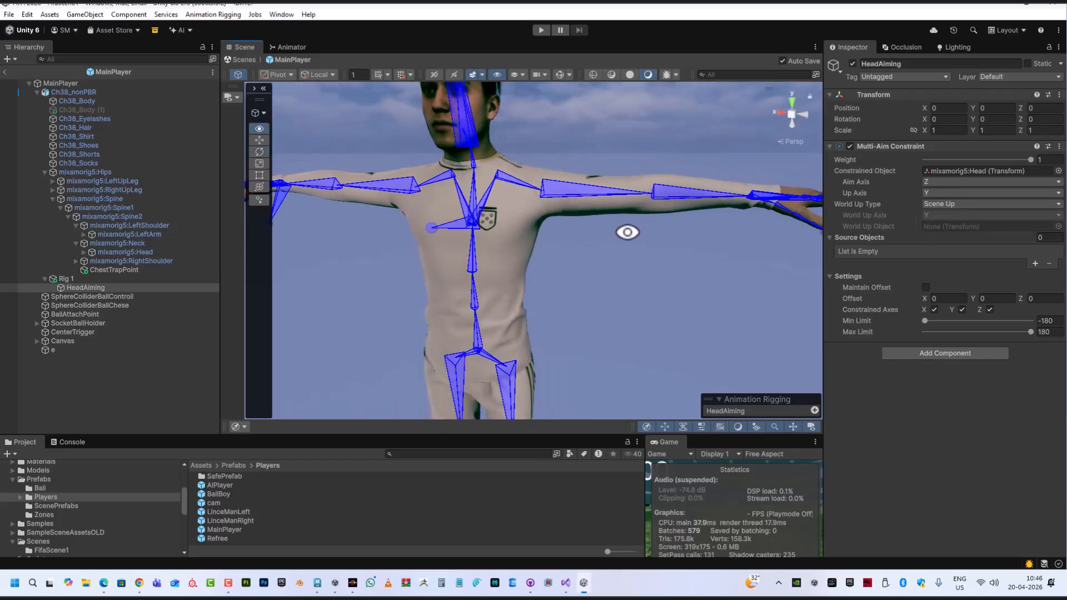
scroll(575, 195, "up", 2)
scroll(555, 201, "up", 5)
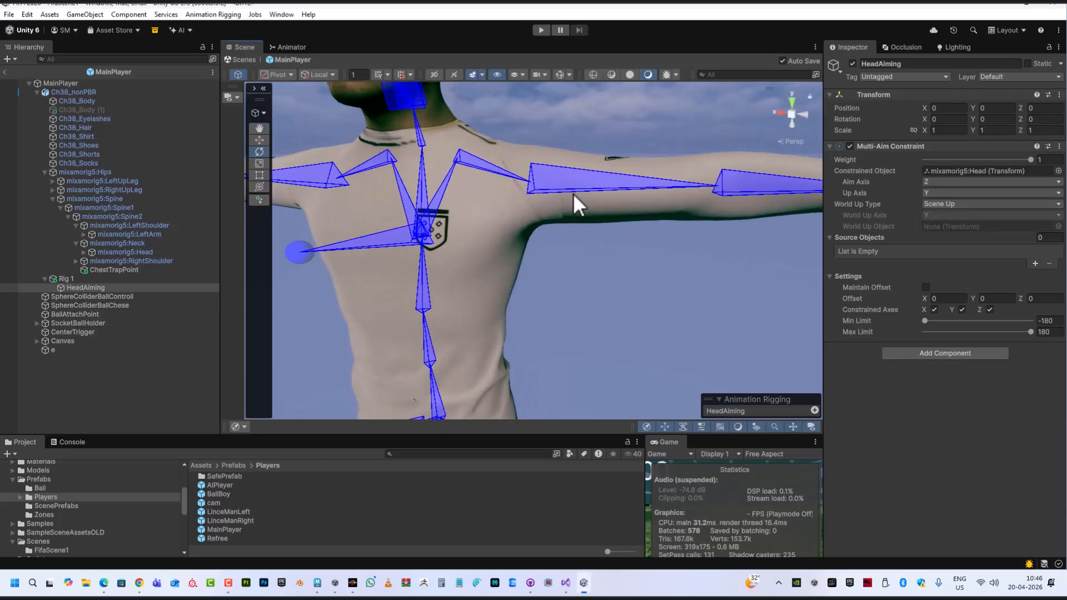
left_click(542, 184)
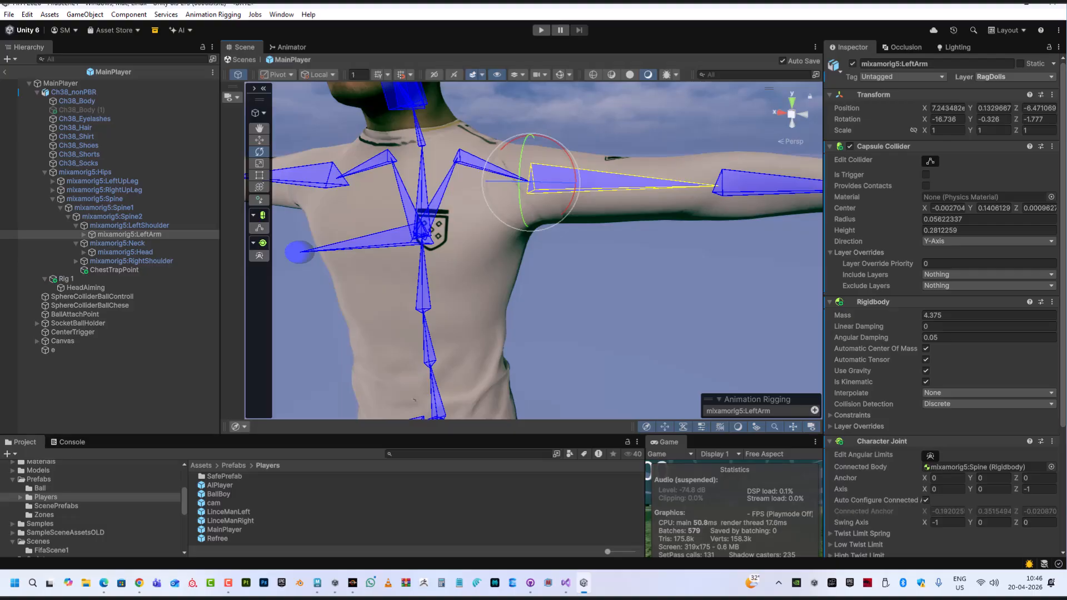
key("alt+Tab")
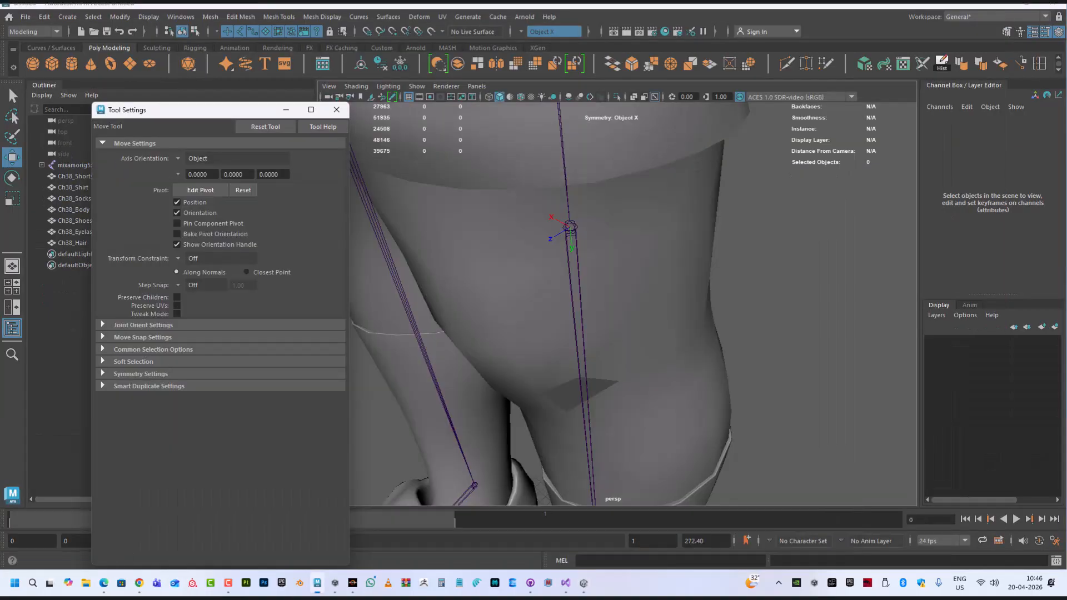
key("alt+Tab")
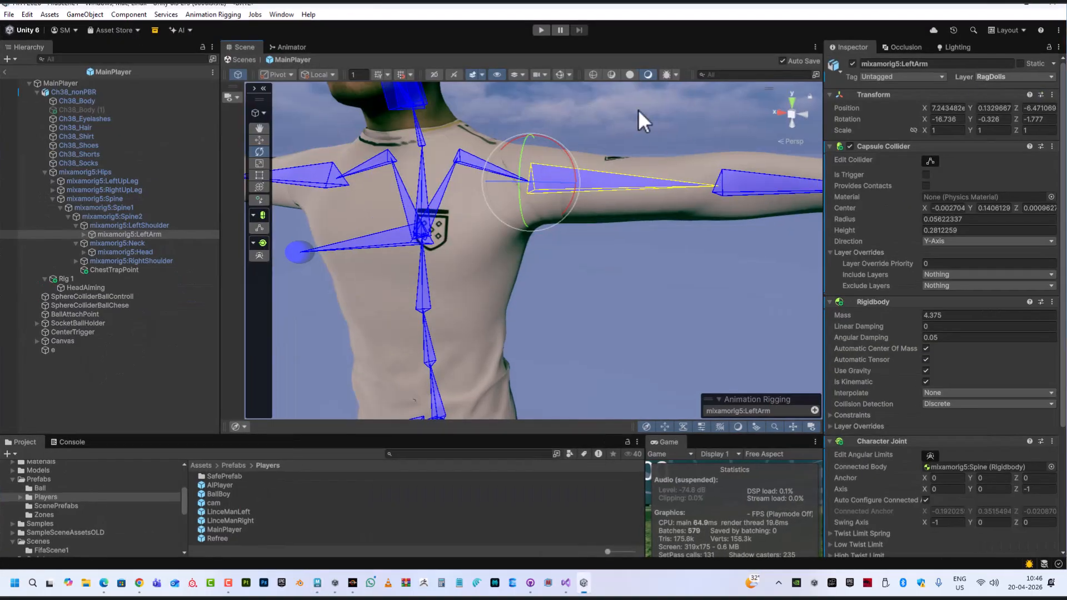
left_click(76, 348)
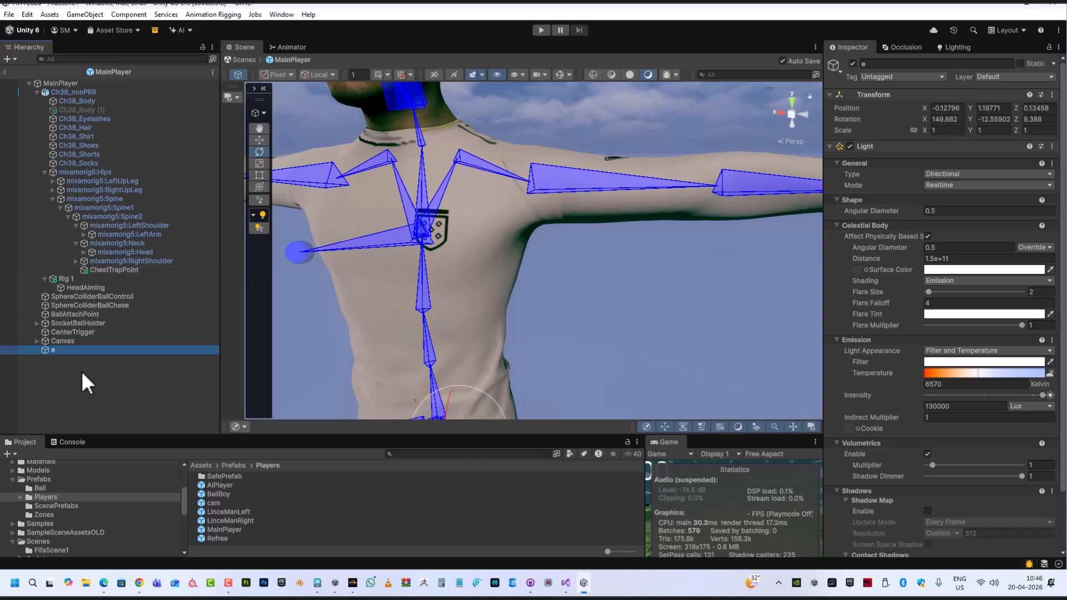
left_click(58, 367)
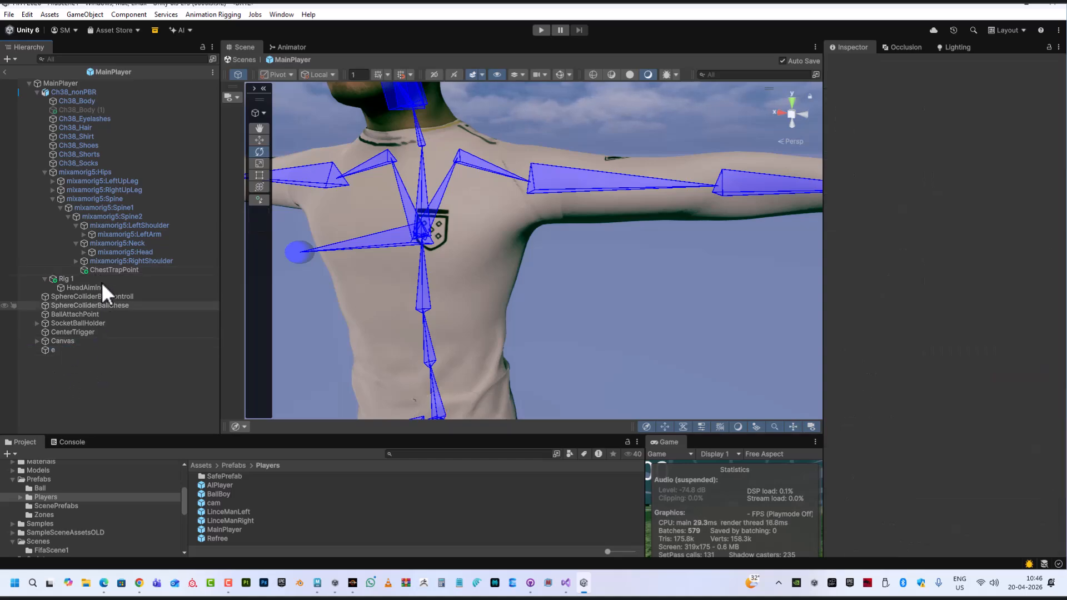
left_click(83, 288)
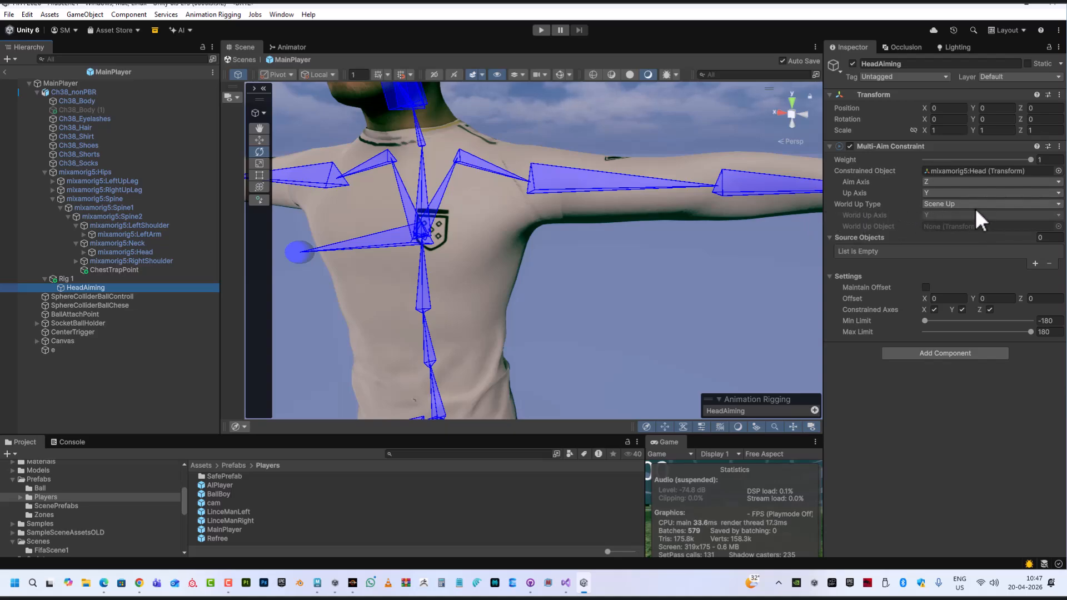
Create a new empty child object under the HeadAiming constraint in Rig 1
scroll(641, 329, "down", 10)
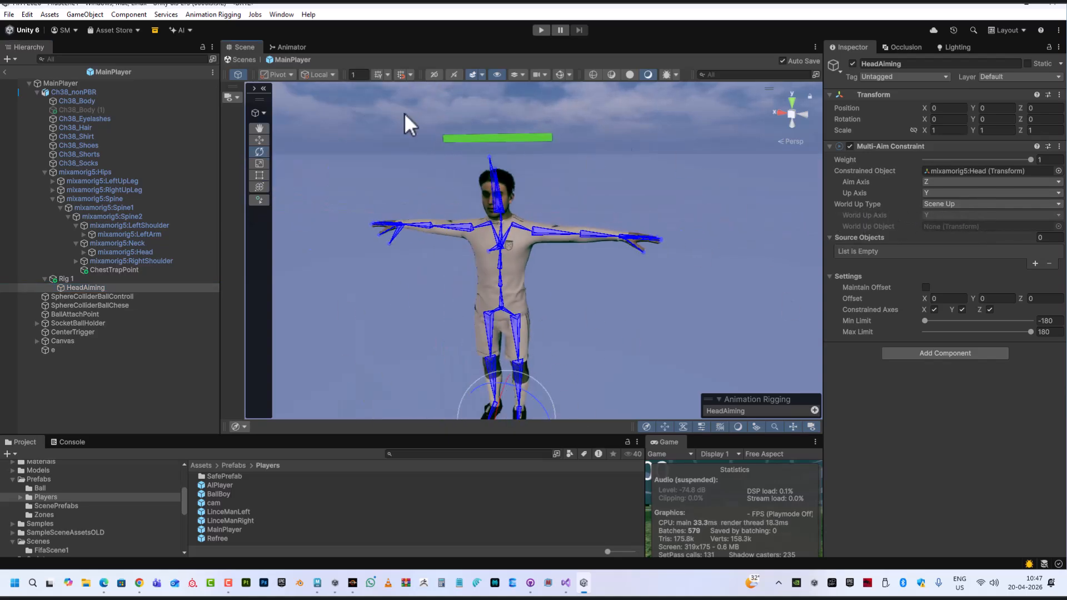
scroll(656, 302, "up", 3)
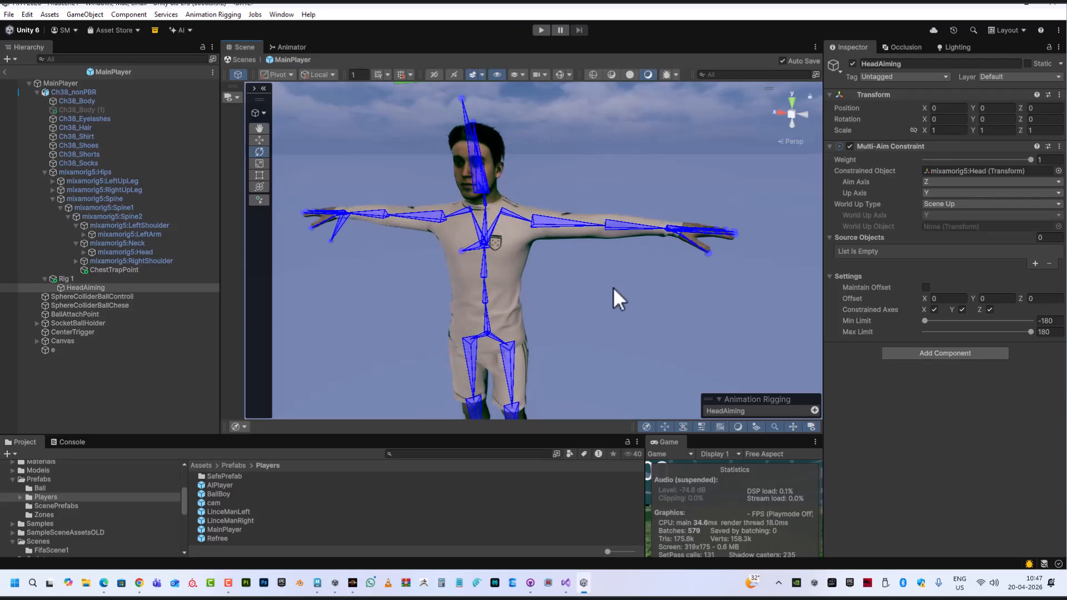
left_click_drag(549, 109, 643, 303, "alt")
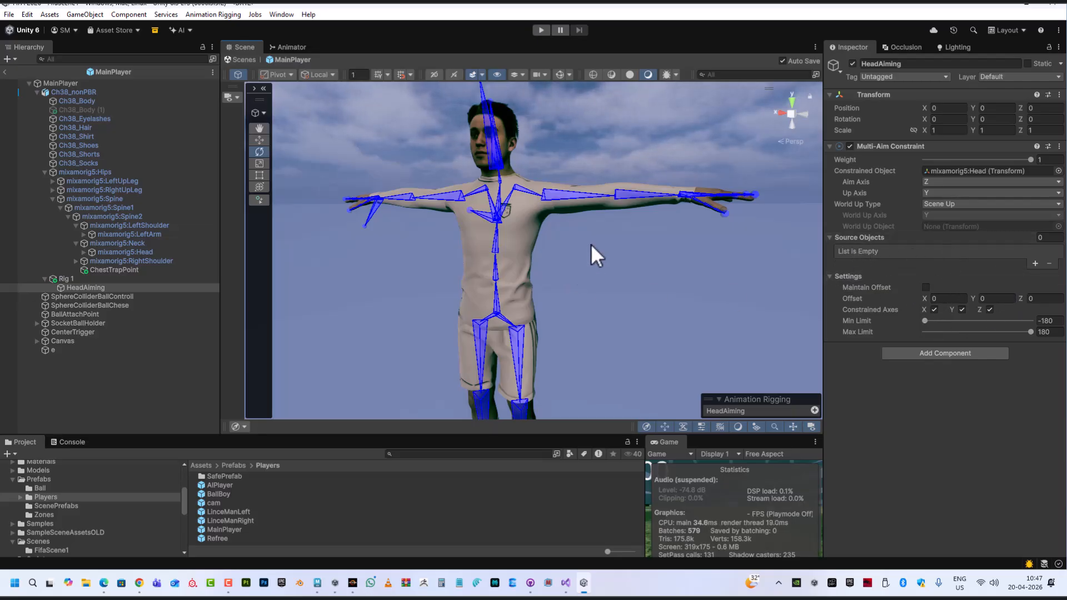
scroll(593, 245, "up", 3)
left_click_drag(670, 274, 646, 305, "alt")
right_click_drag(646, 306, 573, 242, "alt")
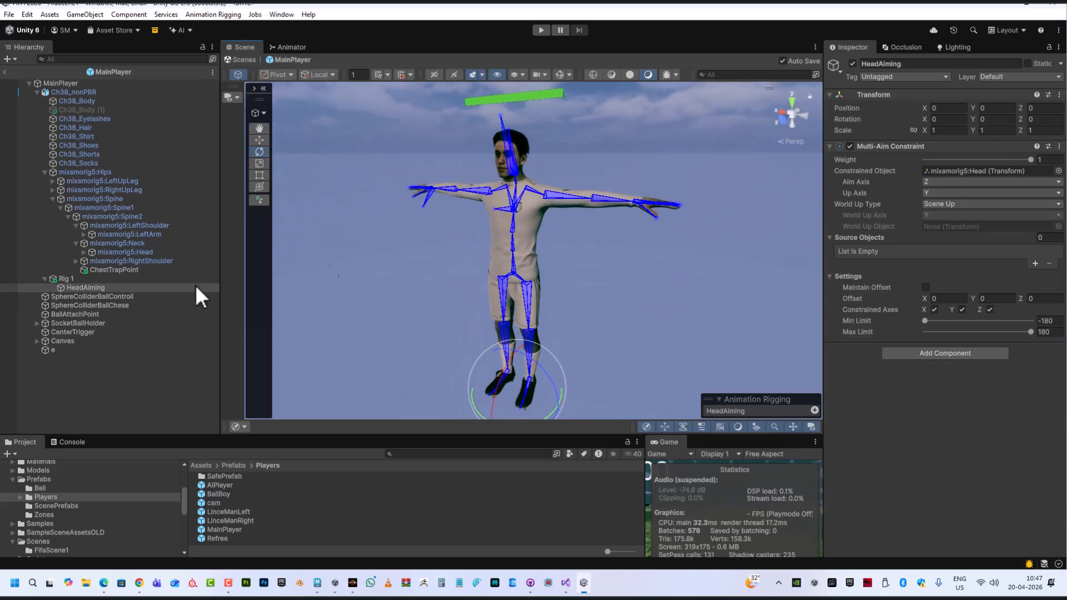
left_click(77, 279)
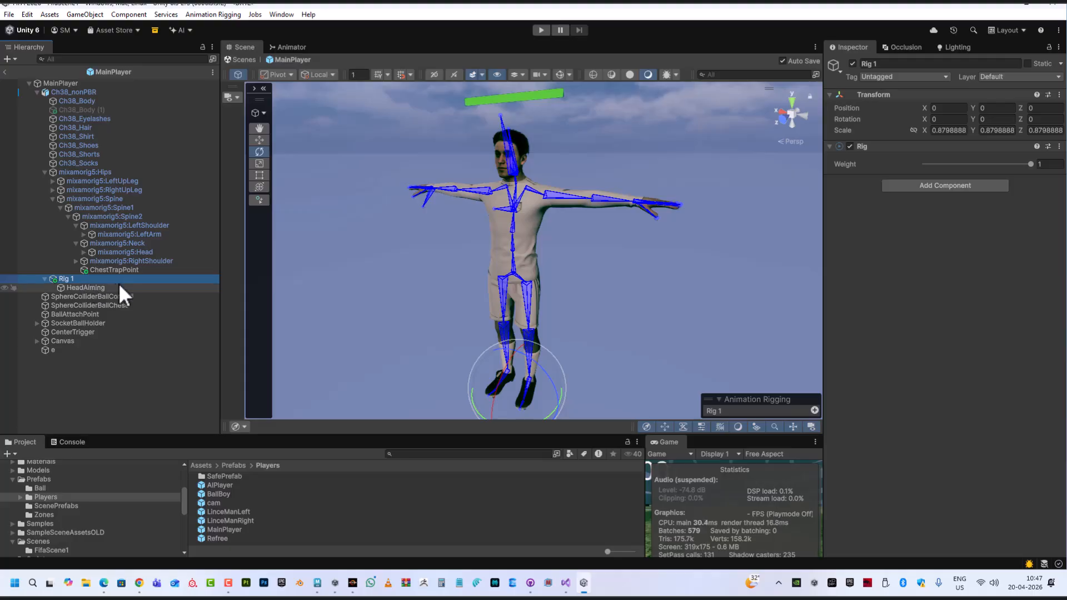
left_click(98, 287)
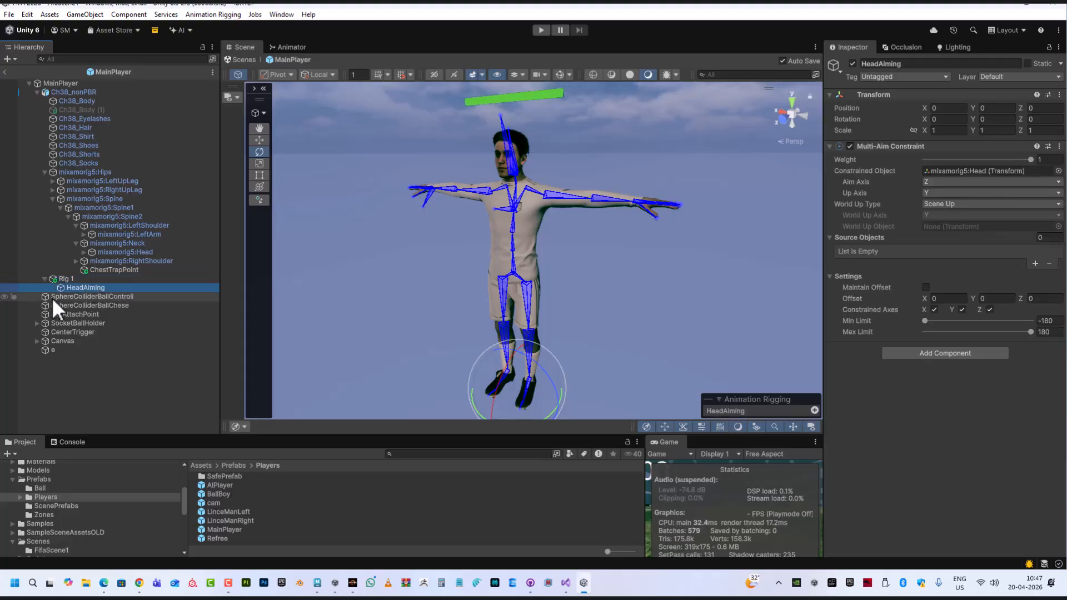
right_click(121, 287)
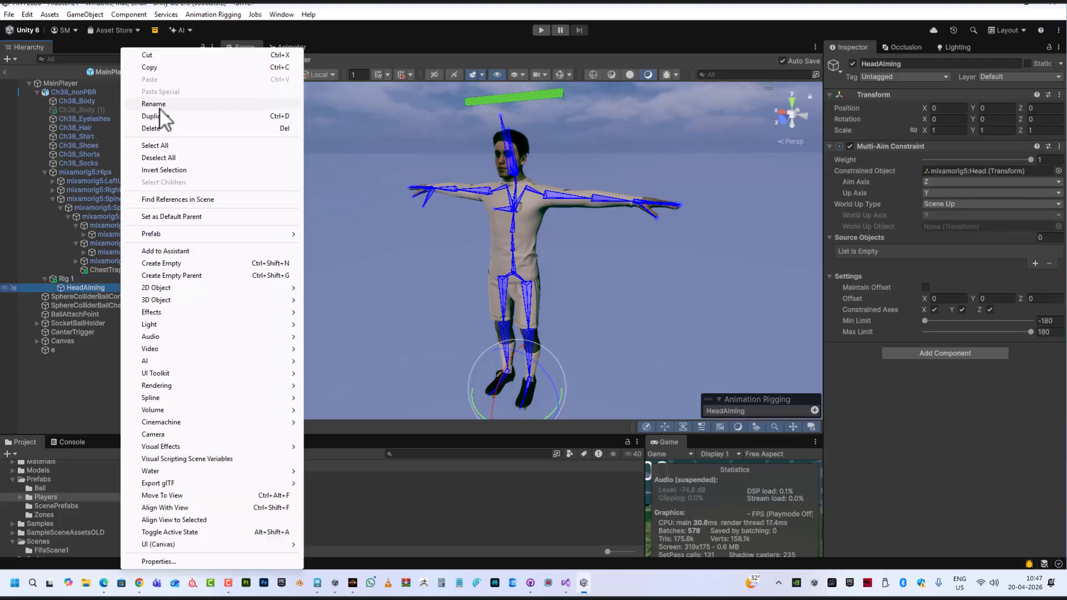
left_click(167, 262)
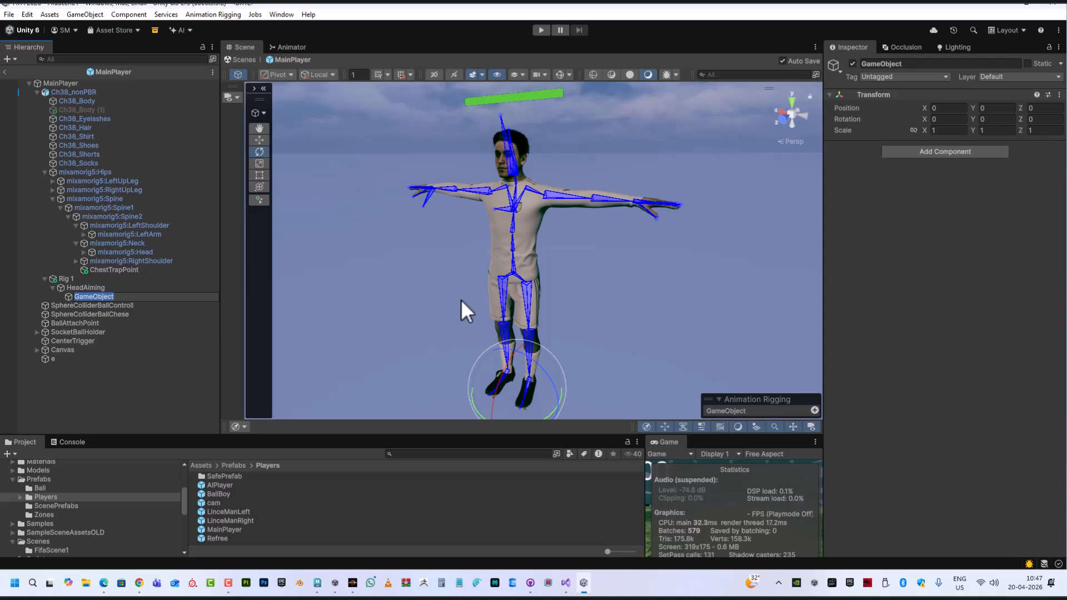
Rename the new empty object AimTarget
type("aimTarget")
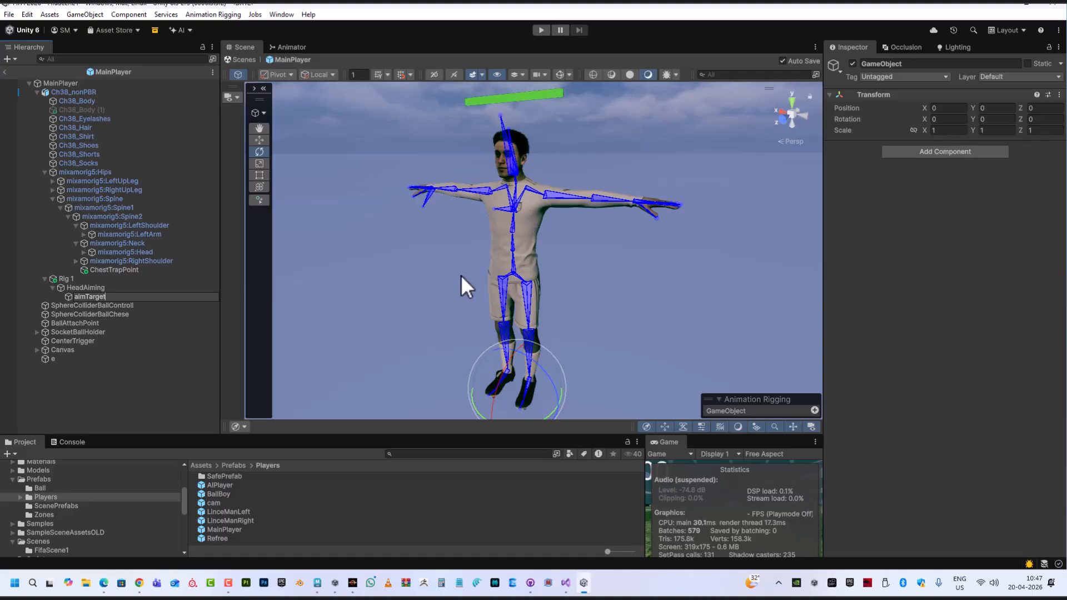
left_click(76, 296)
key("BackSpace")
type("A")
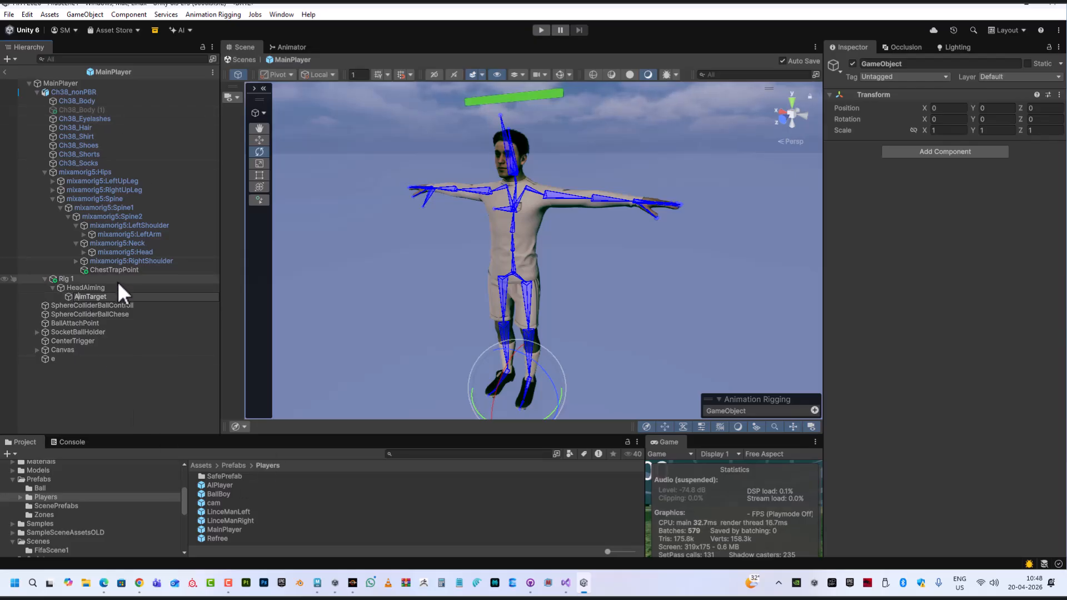
Move AimTarget up and forward to about Y 1.53 and Z 1.06, in front of the character
left_click(110, 288)
left_click(104, 305)
left_click(102, 296)
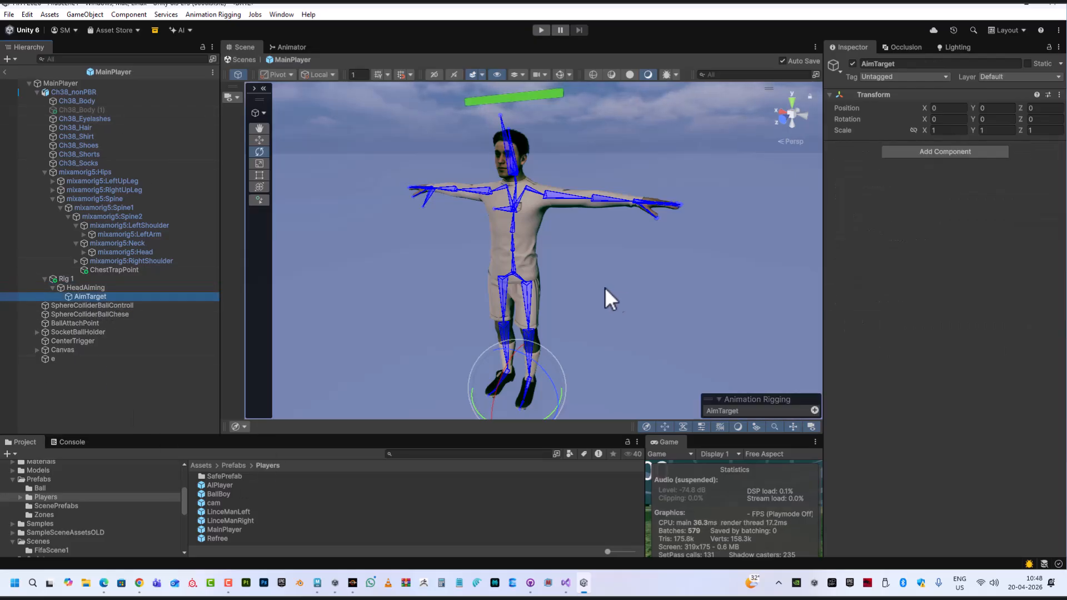
key("w")
left_click_drag(658, 316, 503, 392, "alt")
left_click_drag(554, 341, 454, 135)
middle_click_drag(457, 134, 540, 263)
scroll(537, 294, "up", 3)
left_click_drag(534, 306, 440, 233, "alt")
left_click_drag(414, 191, 412, 171)
left_click_drag(445, 238, 555, 247, "alt")
Add a Box Collider component to AimTarget
left_click(920, 153)
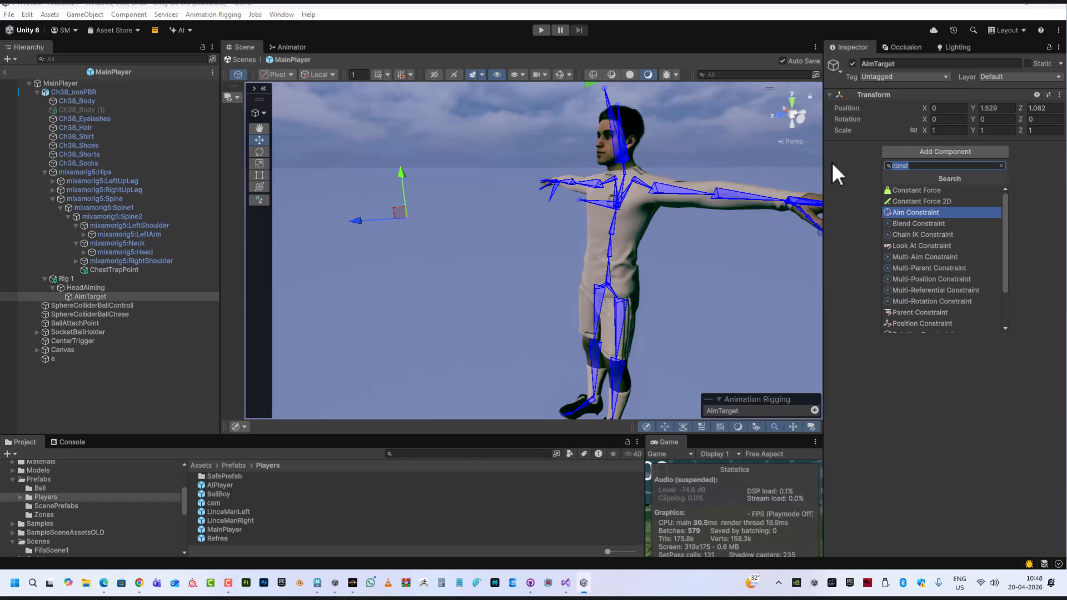
type("boxx")
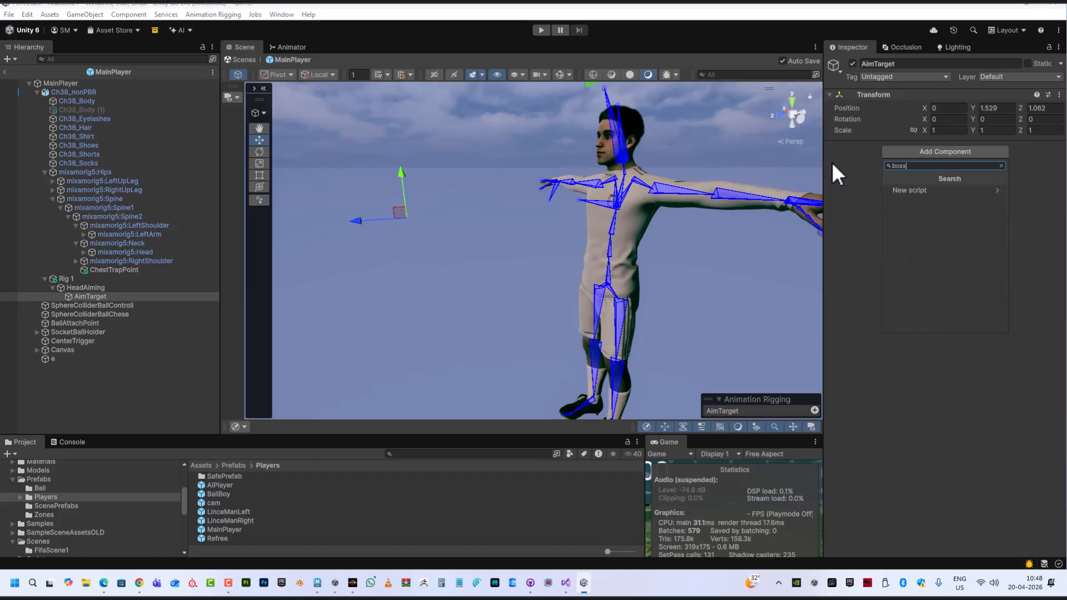
key("BackSpace")
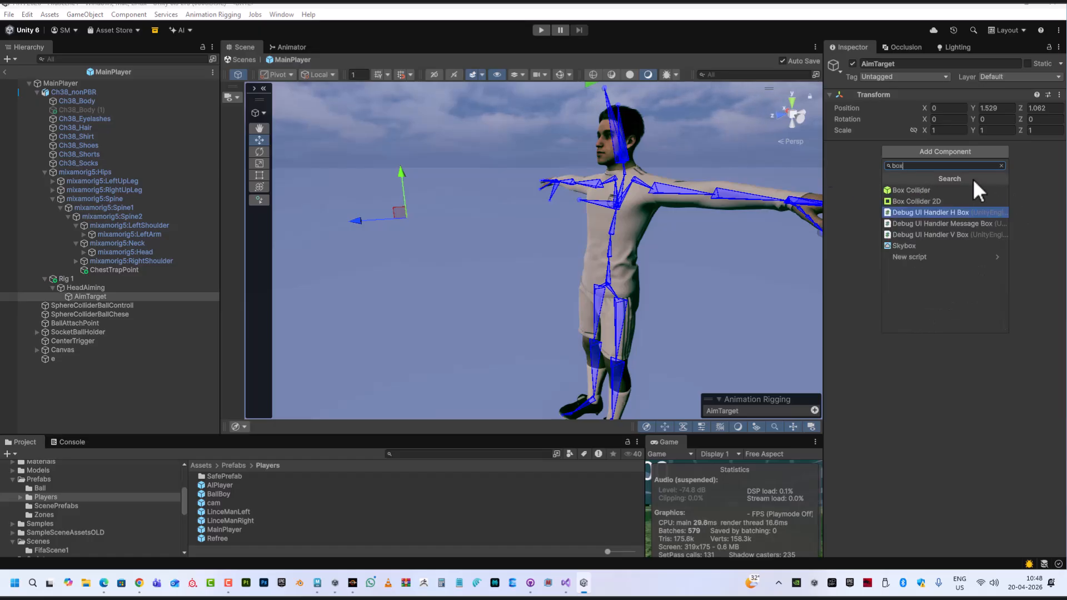
left_click(918, 192)
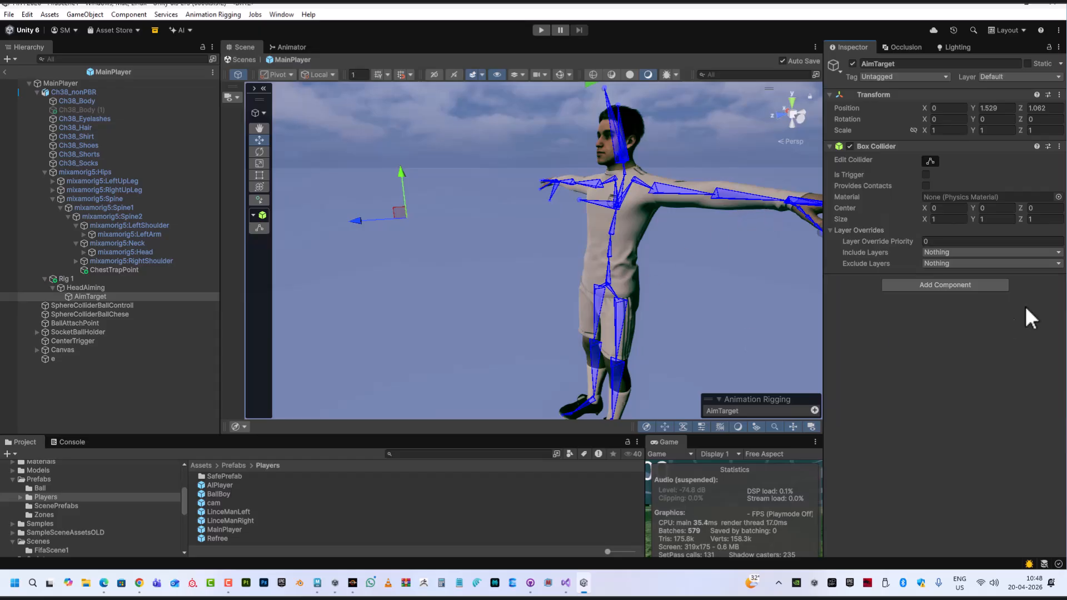
Scale AimTarget down uniformly to about 0.072 and make its Box Collider a trigger
left_click(558, 74)
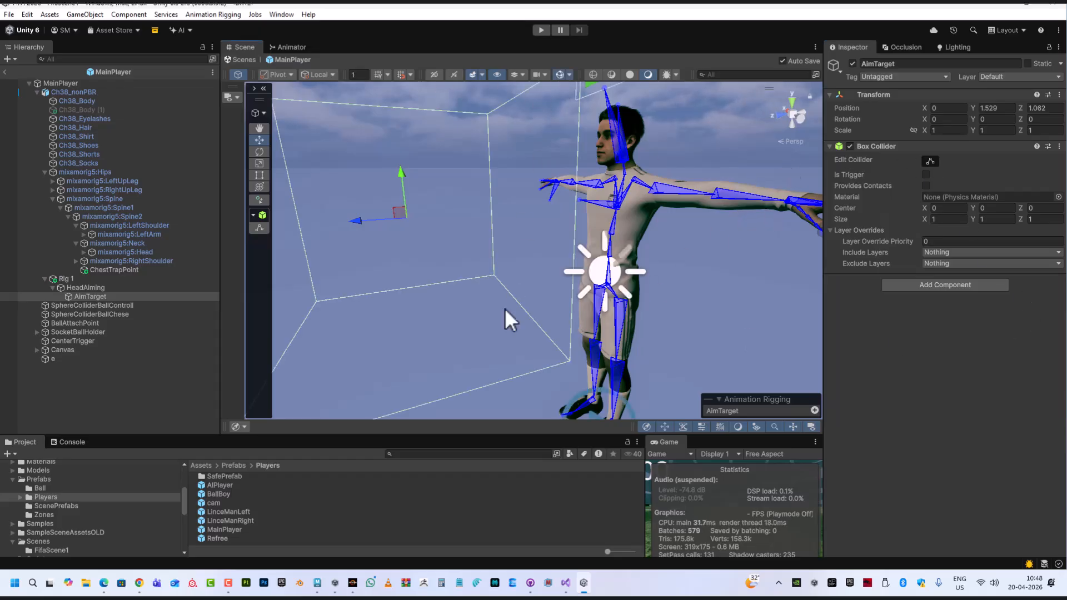
middle_click_drag(481, 306, 572, 310)
left_click_drag(572, 309, 537, 303, "alt")
middle_click_drag(536, 302, 494, 274)
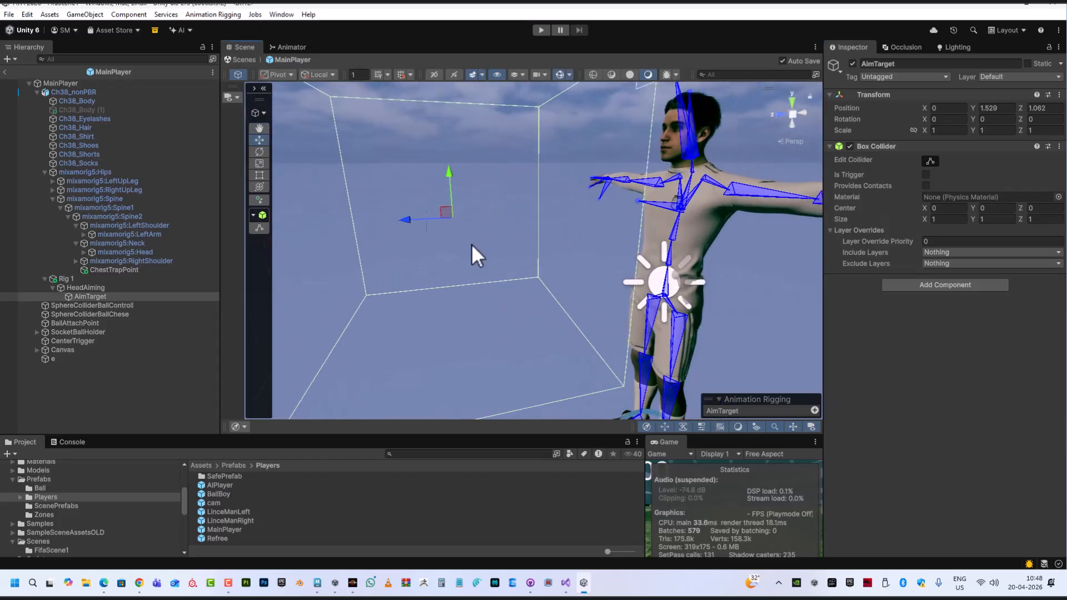
right_click_drag(660, 280, 661, 265, "alt")
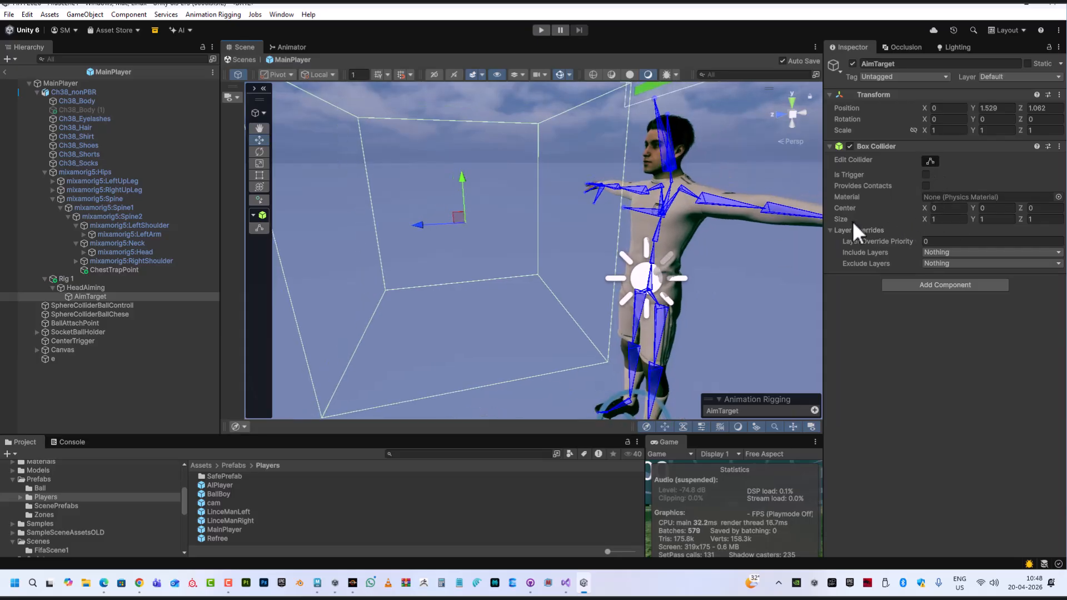
key("r")
left_click_drag(461, 229, 421, 237)
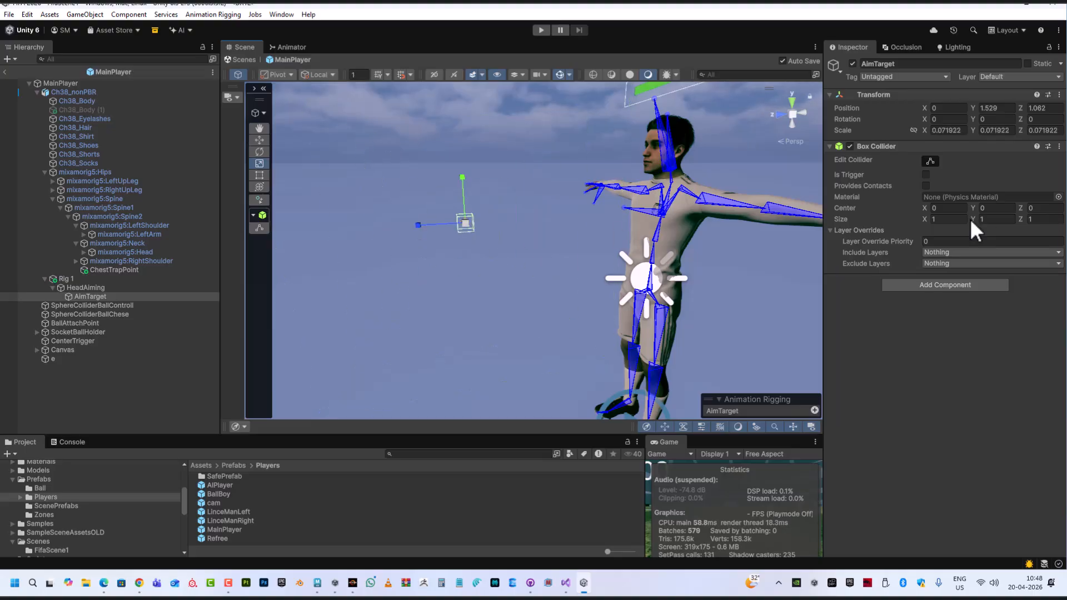
left_click(925, 174)
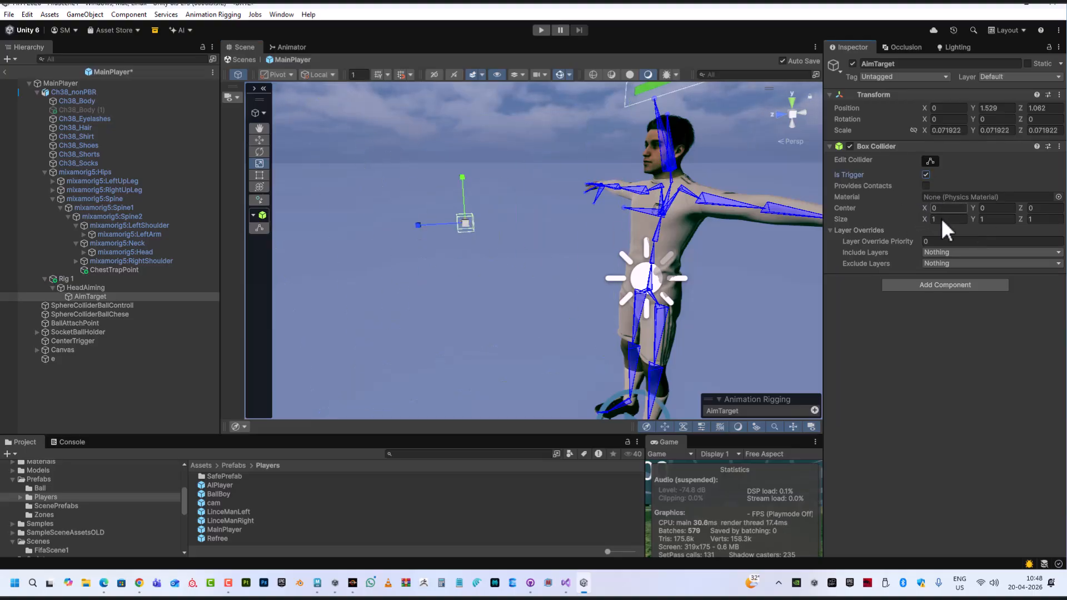
Move AimTarget higher to about Y 1.80 and Z 1.19, near head height
middle_click_drag(512, 281, 479, 314)
left_click_drag(478, 313, 537, 275, "alt")
scroll(537, 274, "down", 3)
middle_click_drag(522, 248, 573, 231)
left_click_drag(509, 280, 524, 275, "alt")
key("w")
left_click_drag(555, 201, 462, 207)
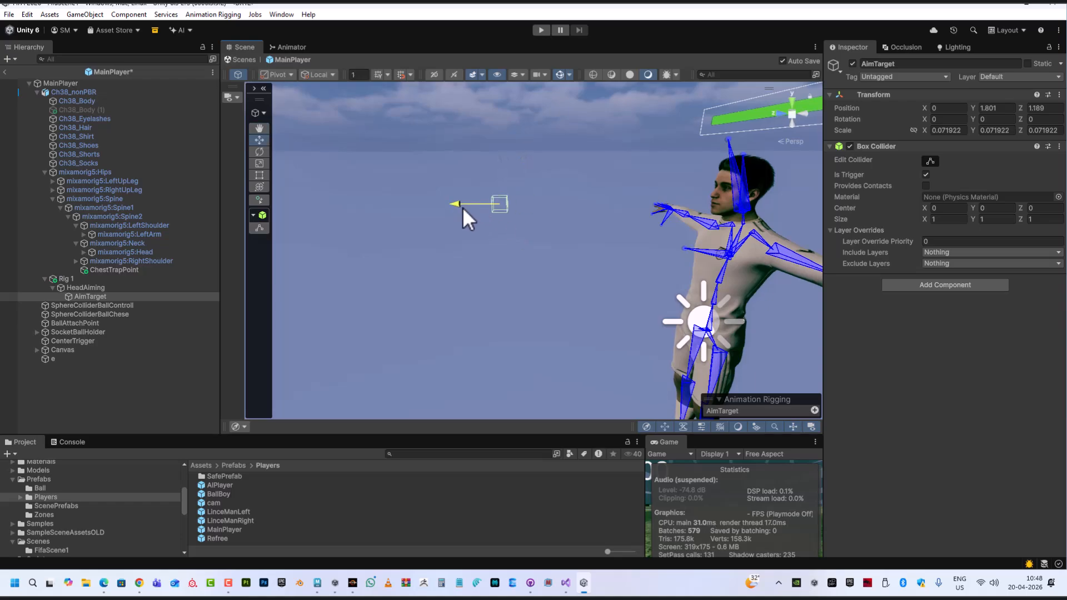
Inspect AimTarget's effector shape settings in the Animation Rigging overlay
left_click(814, 410)
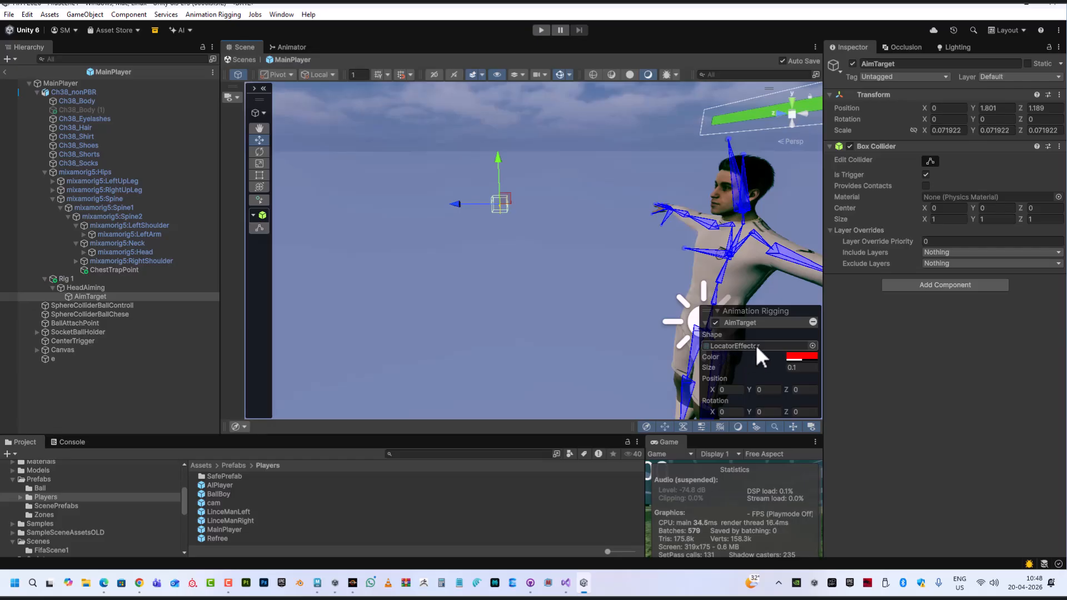
left_click(708, 346)
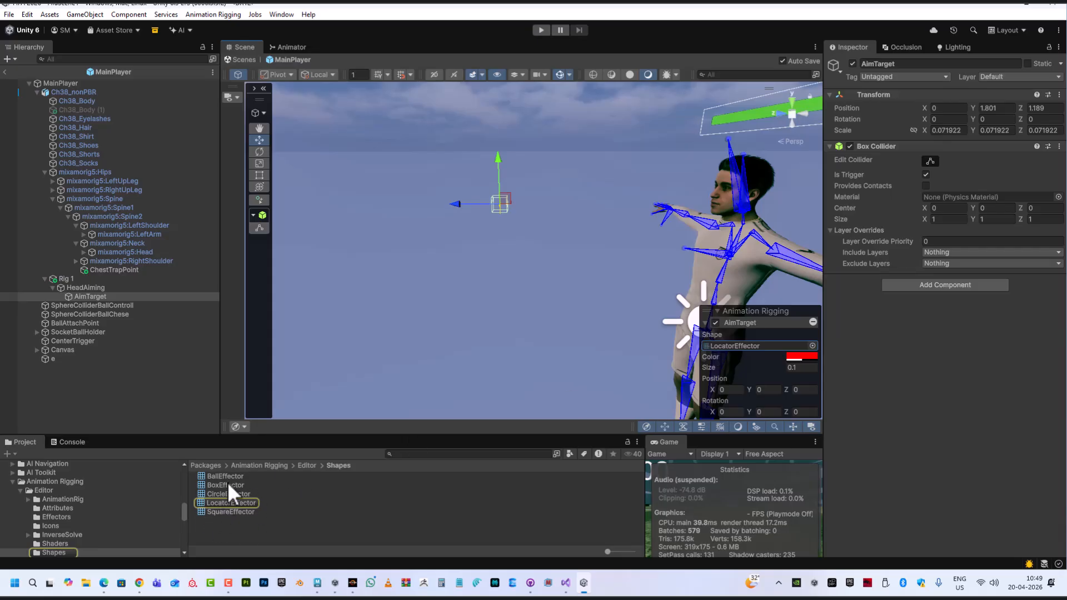
left_click(813, 322)
Examine AimTarget's placement relative to the character's head from several angles
right_click_drag(453, 285, 596, 383, "alt")
left_click_drag(568, 322, 566, 274, "alt")
right_click_drag(566, 274, 625, 376, "alt")
left_click_drag(625, 377, 541, 257, "alt")
right_click_drag(541, 257, 488, 279, "alt")
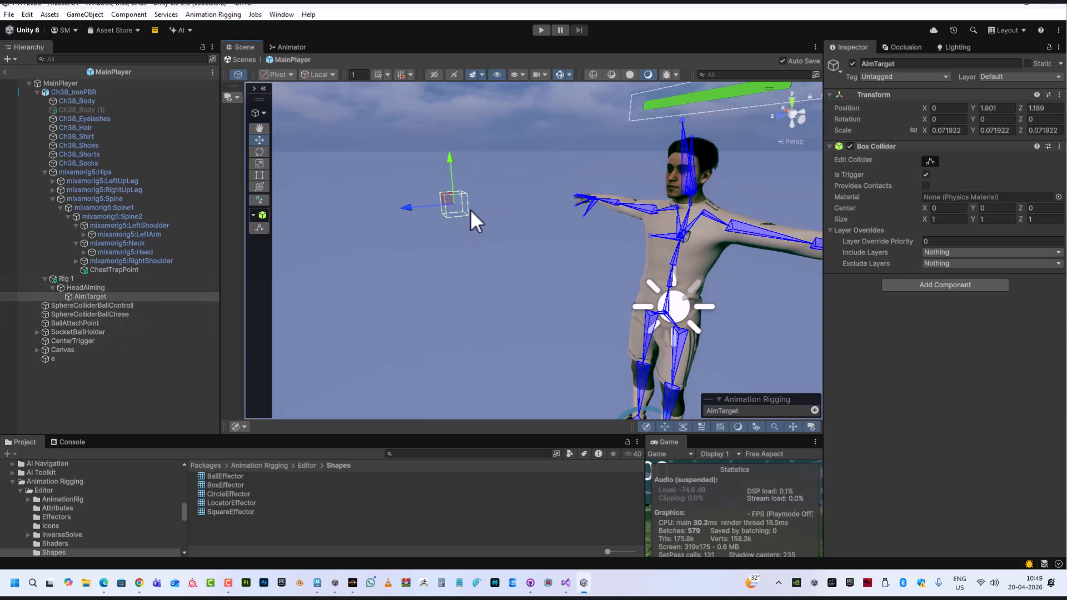
middle_click_drag(522, 258, 457, 232)
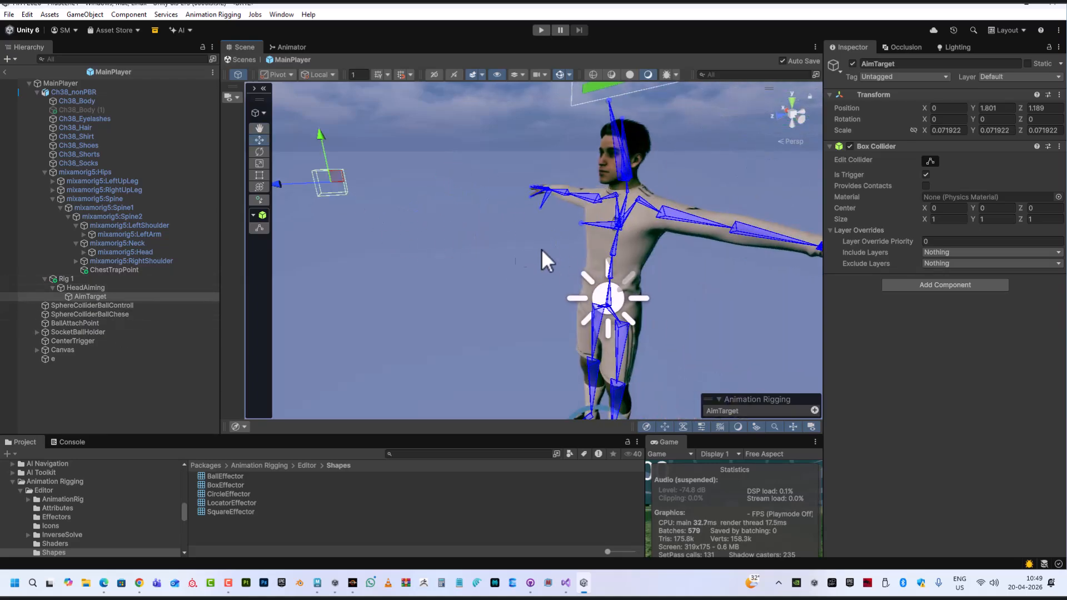
right_click_drag(556, 250, 485, 270, "alt")
middle_click_drag(457, 251, 498, 246)
left_click_drag(498, 246, 491, 219, "alt")
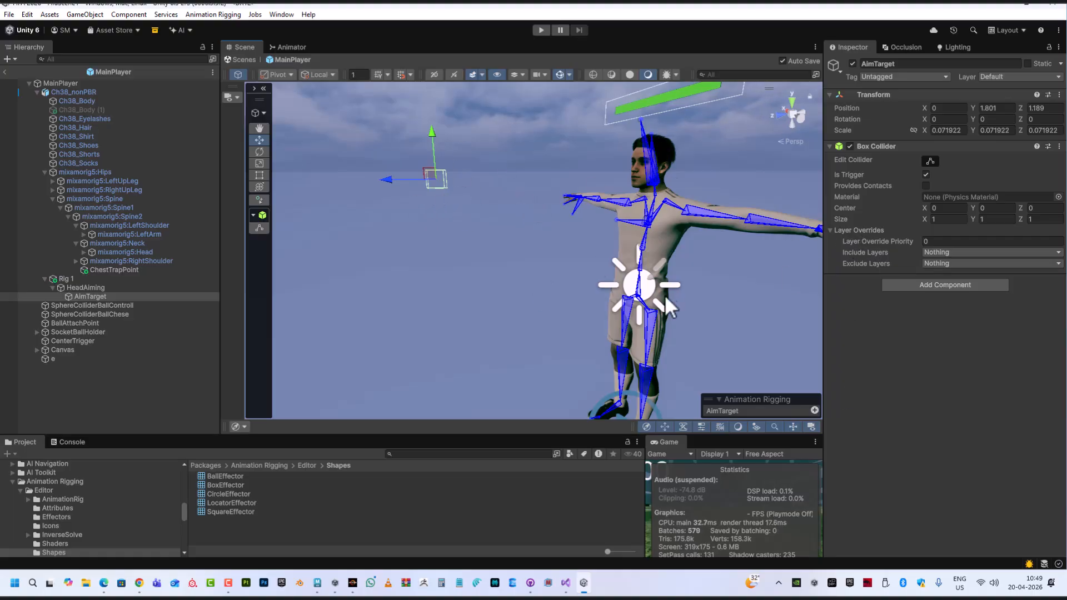
middle_click_drag(649, 280, 631, 289)
scroll(413, 181, "down", 1)
left_click_drag(422, 192, 428, 213, "alt")
scroll(445, 228, "up", 1)
middle_click_drag(517, 261, 512, 264)
left_click_drag(510, 264, 505, 226, "alt")
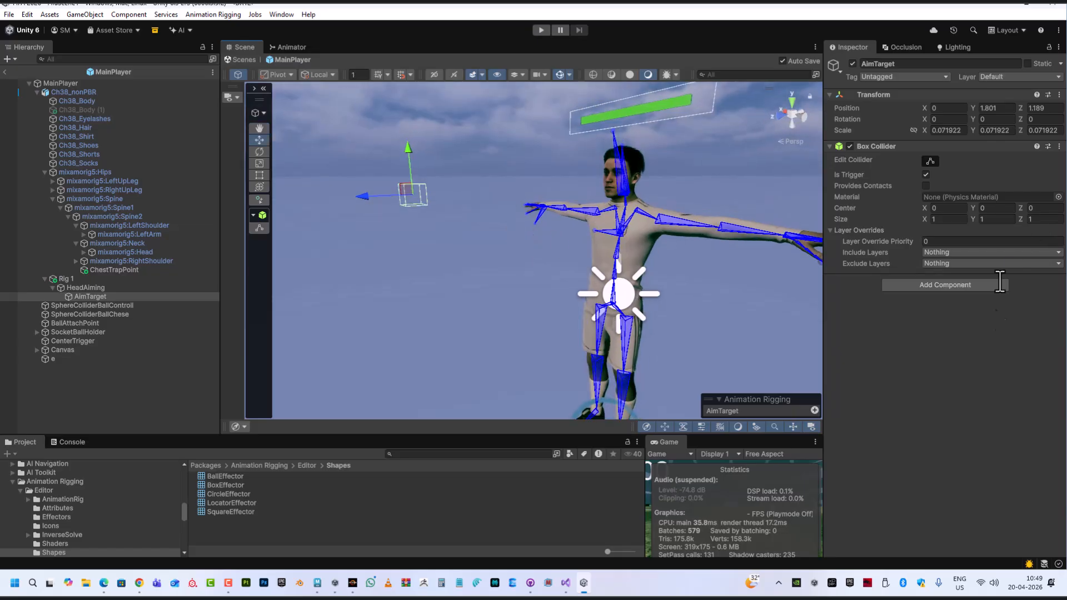
mouse_move(524, 287)
left_mouse_down("alt")
mouse_move(507, 295)
mouse_move(519, 276)
left_mouse_up("alt")
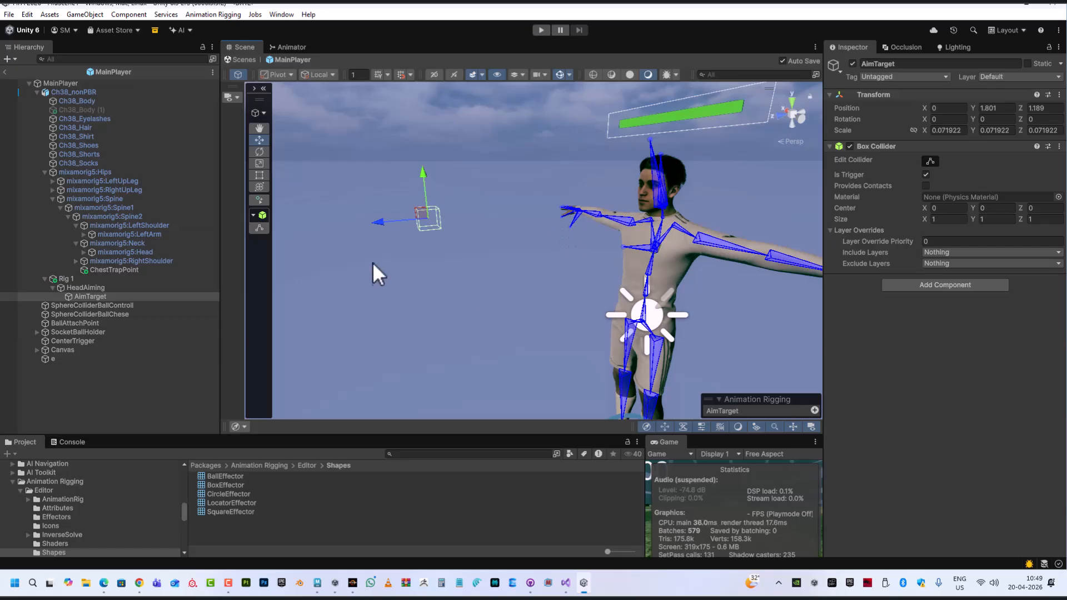
Add AimTarget as a source object of the HeadAiming Multi-Aim Constraint
left_click(101, 286)
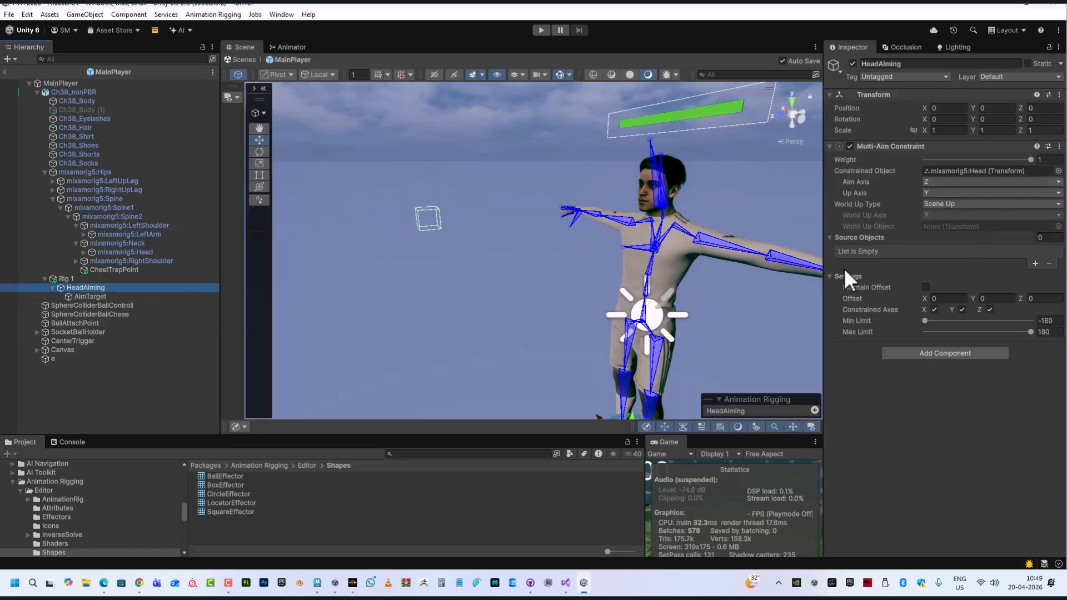
left_click(1036, 263)
left_click_drag(91, 295, 908, 248)
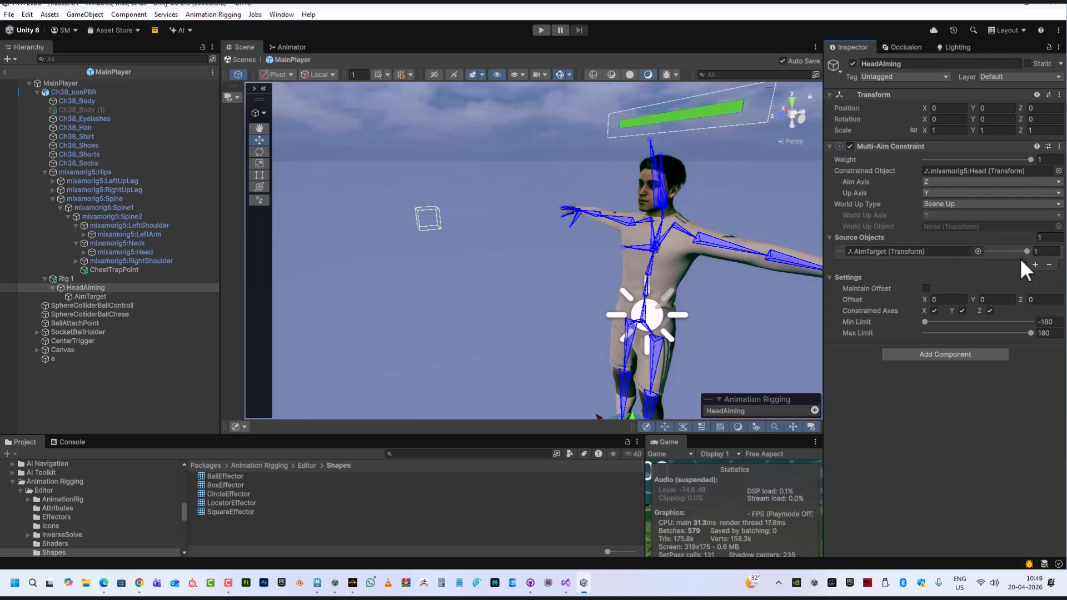
Lower the AimTarget source weight to 0.52 and select AimTarget in the scene
mouse_move(1026, 251)
left_mouse_down()
mouse_move(969, 257)
mouse_move(1019, 257)
mouse_move(985, 249)
mouse_move(1006, 251)
left_mouse_up()
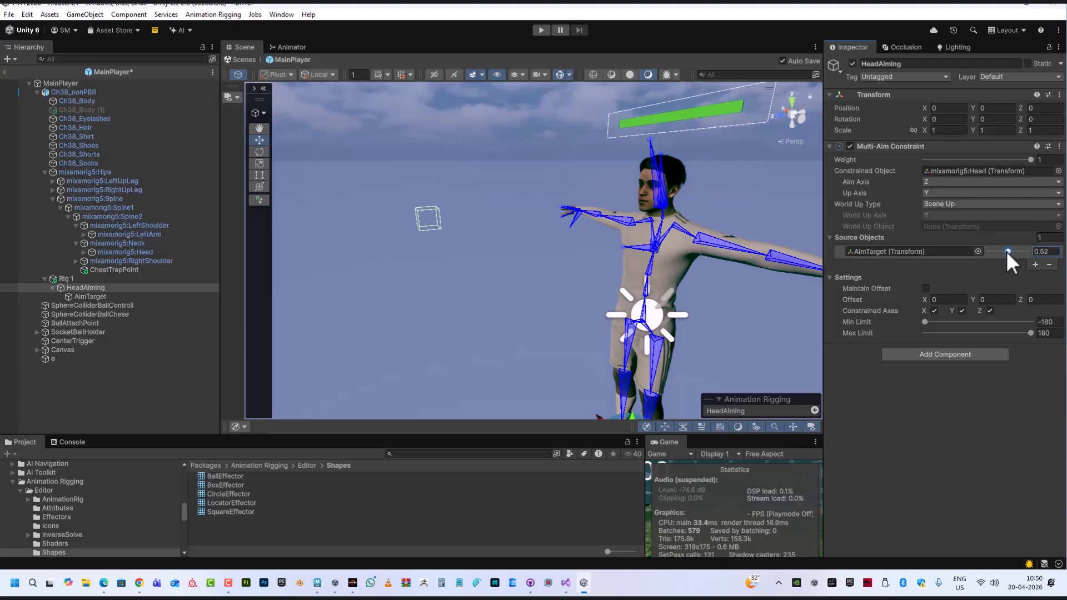
mouse_move(422, 228)
left_mouse_down("alt")
mouse_move(495, 267)
mouse_move(472, 259)
left_mouse_up("alt")
left_click(481, 249)
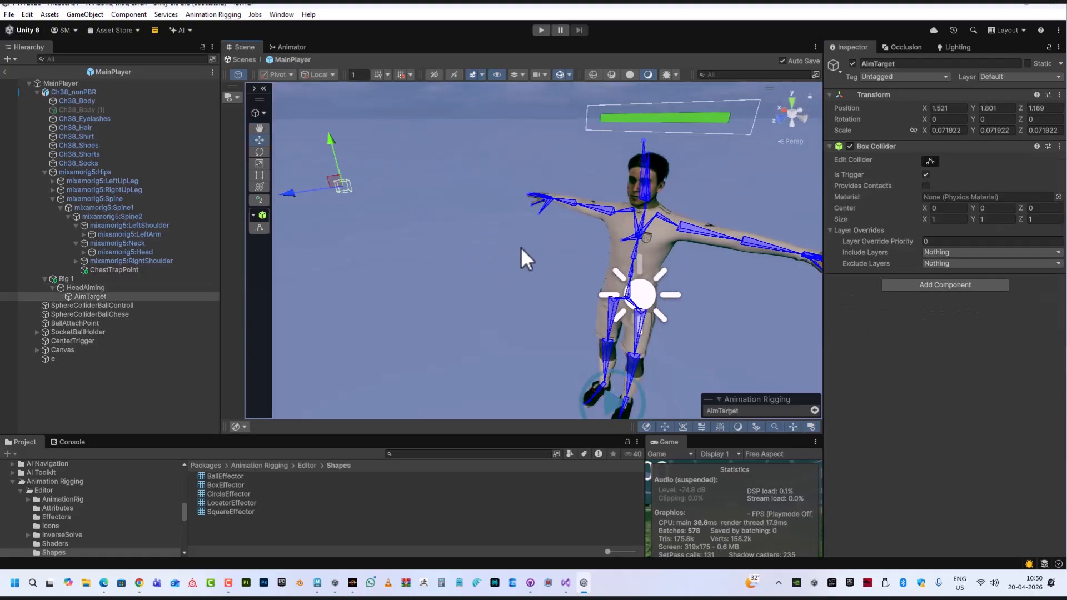
Set the AimTarget source weight on the HeadAiming constraint to 1
left_click(99, 288)
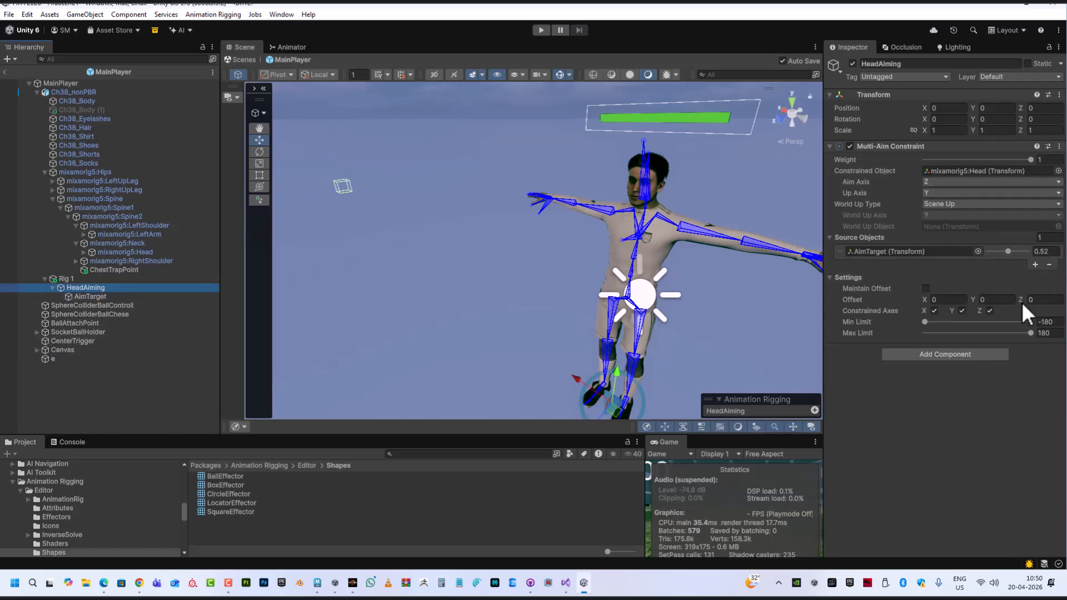
left_click_drag(1005, 252, 1059, 262)
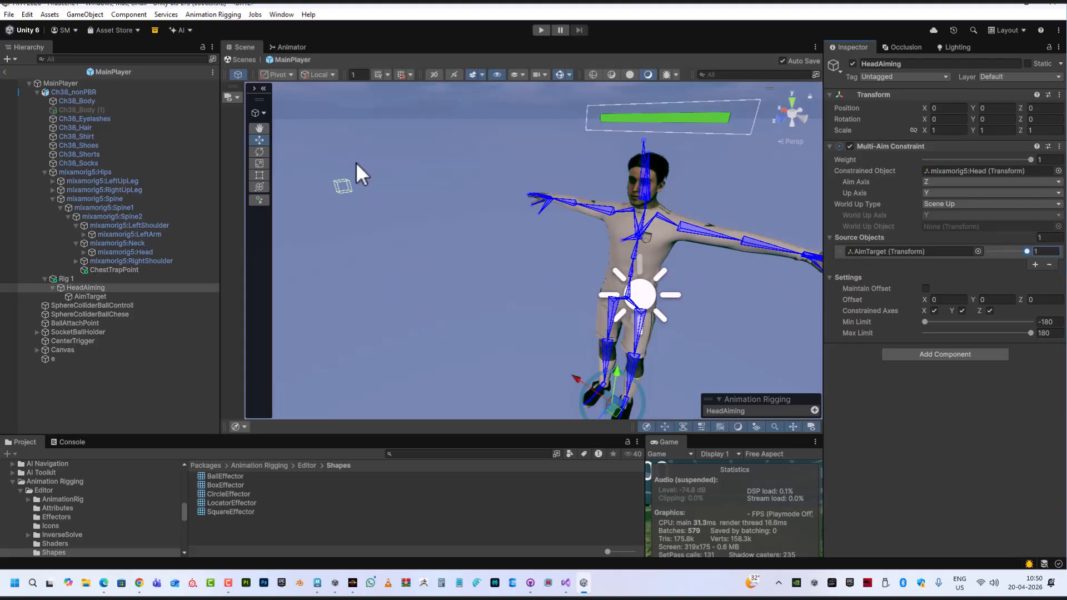
mouse_move(506, 260)
left_mouse_down("alt")
mouse_move(541, 257)
mouse_move(508, 246)
left_mouse_up("alt")
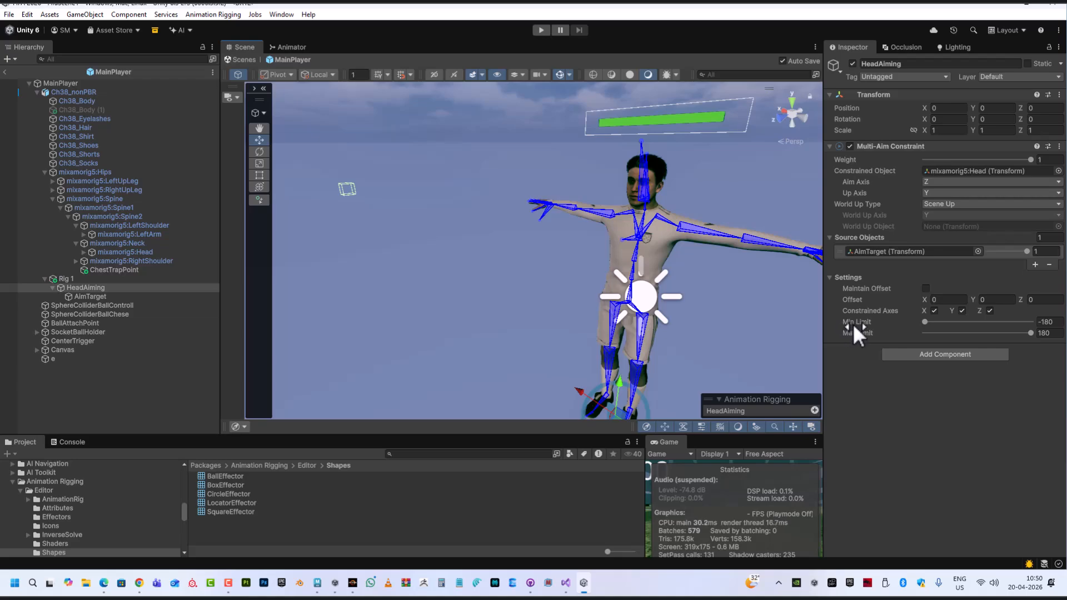
Set the HeadAiming constraint's Min Limit to -110 and Max Limit to 110
left_click_drag(700, 303, 668, 284, "alt")
left_click_drag(588, 298, 733, 352, "alt")
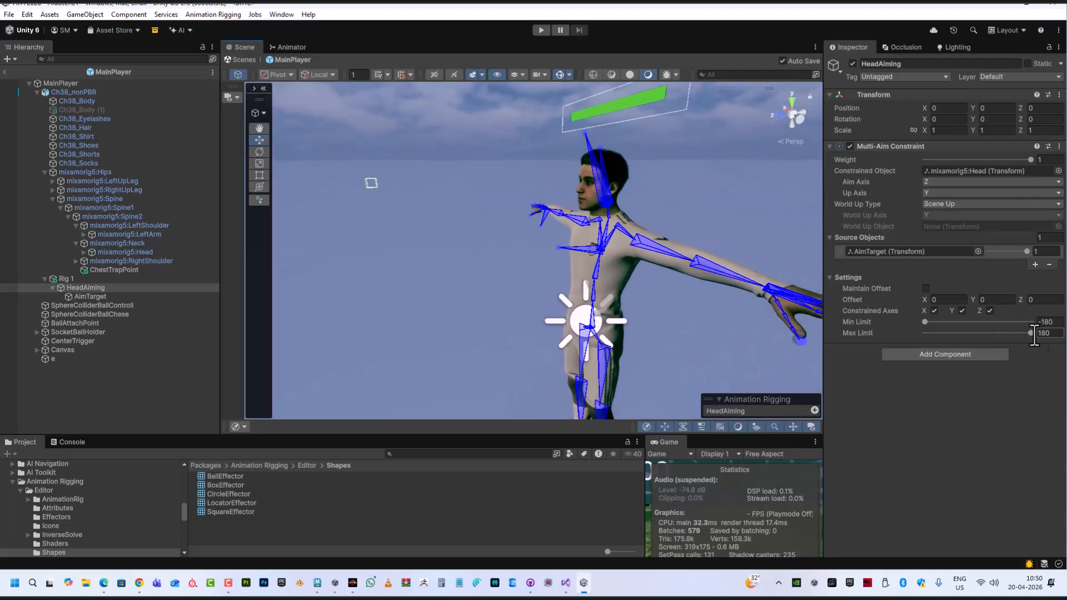
left_click(1059, 323)
left_click_drag(1059, 322, 1042, 321)
type("110")
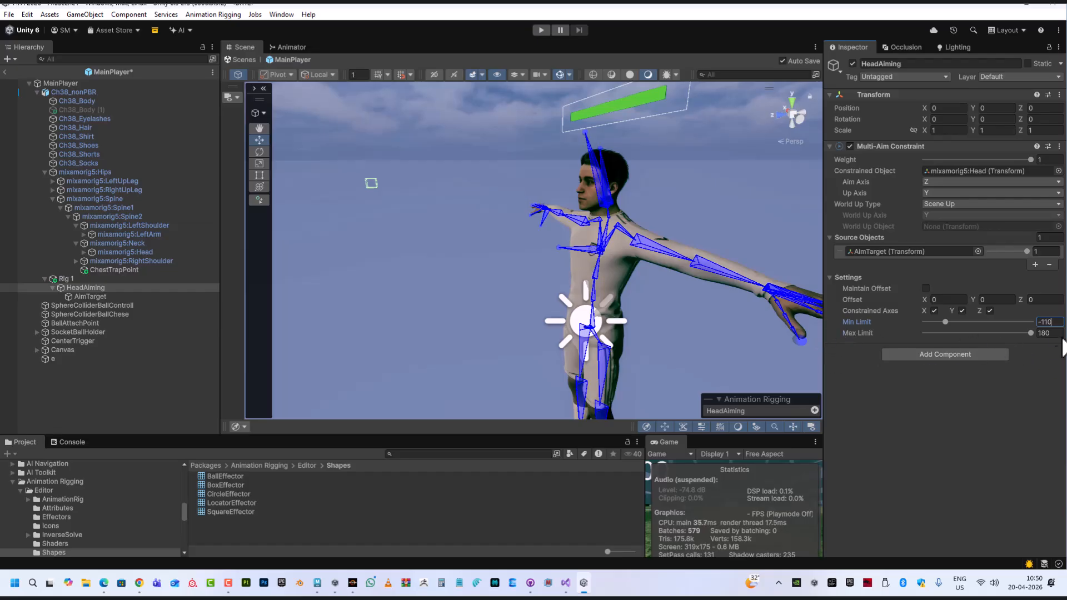
left_click(1052, 333)
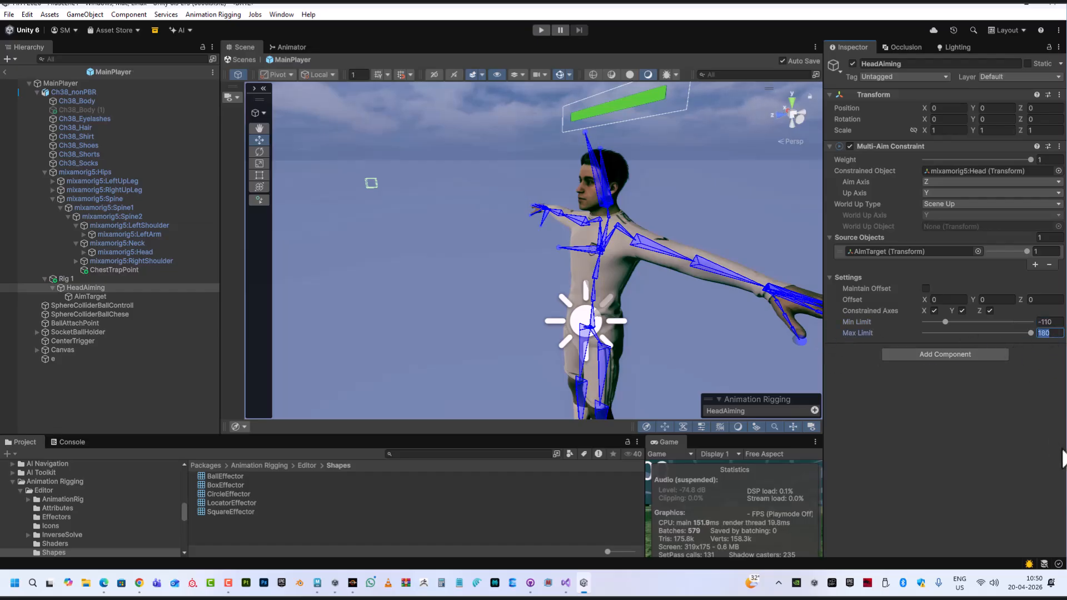
type("1")
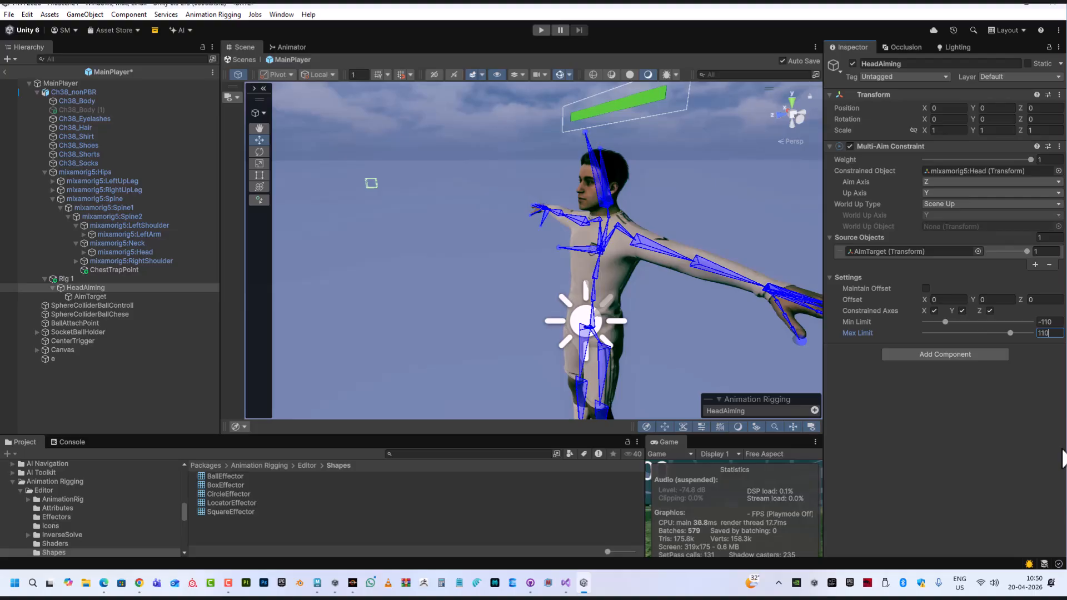
Select AimTarget and set its X position to 0
mouse_move(585, 246)
left_mouse_down("alt")
mouse_move(695, 265)
mouse_move(572, 235)
left_mouse_up("alt")
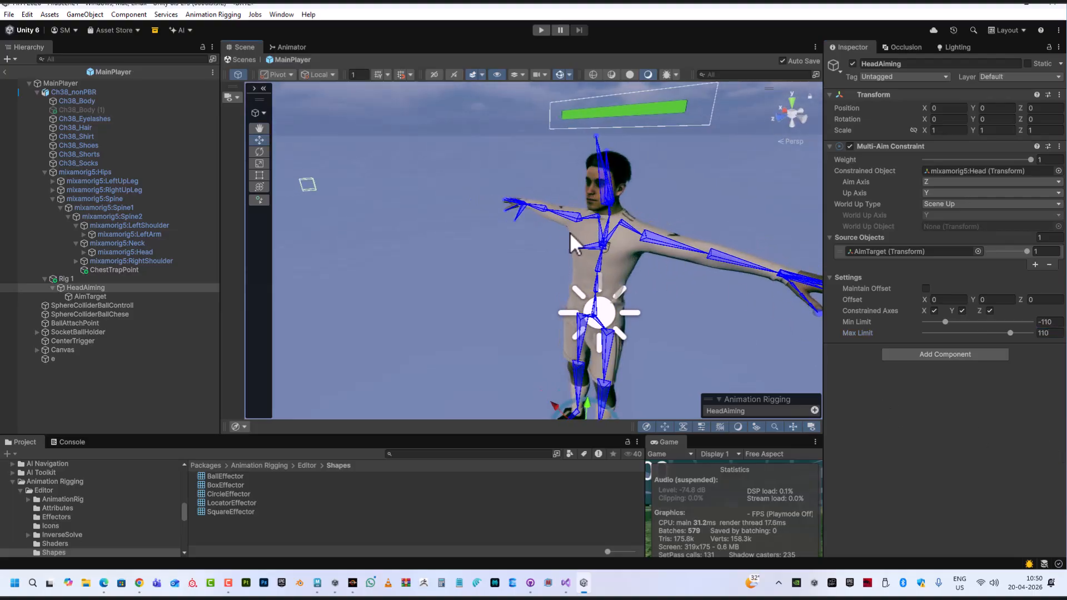
scroll(570, 232, "down", 4)
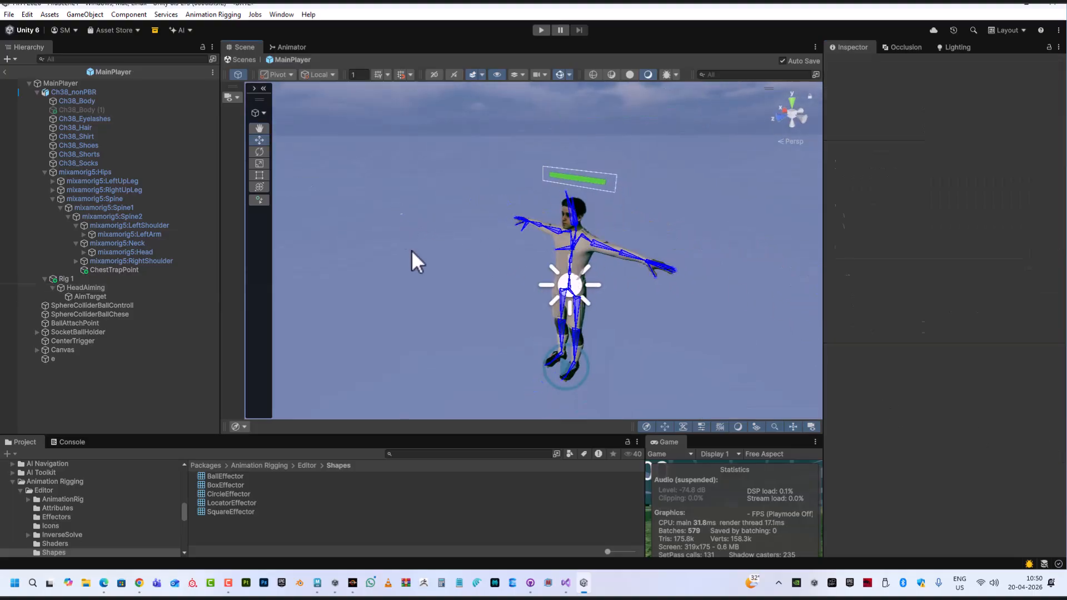
left_click(89, 297)
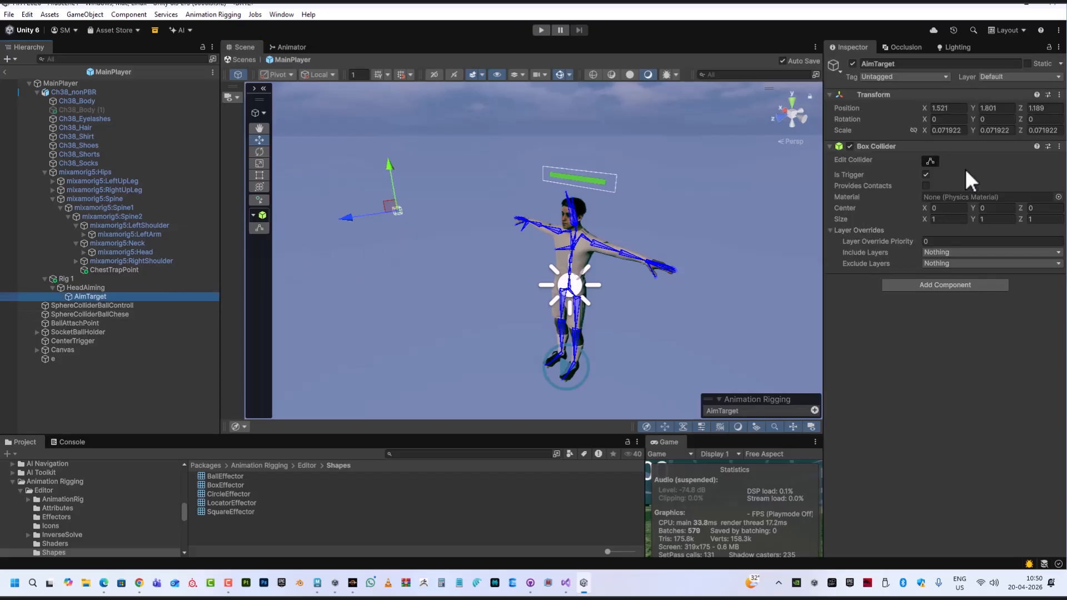
left_click(954, 109)
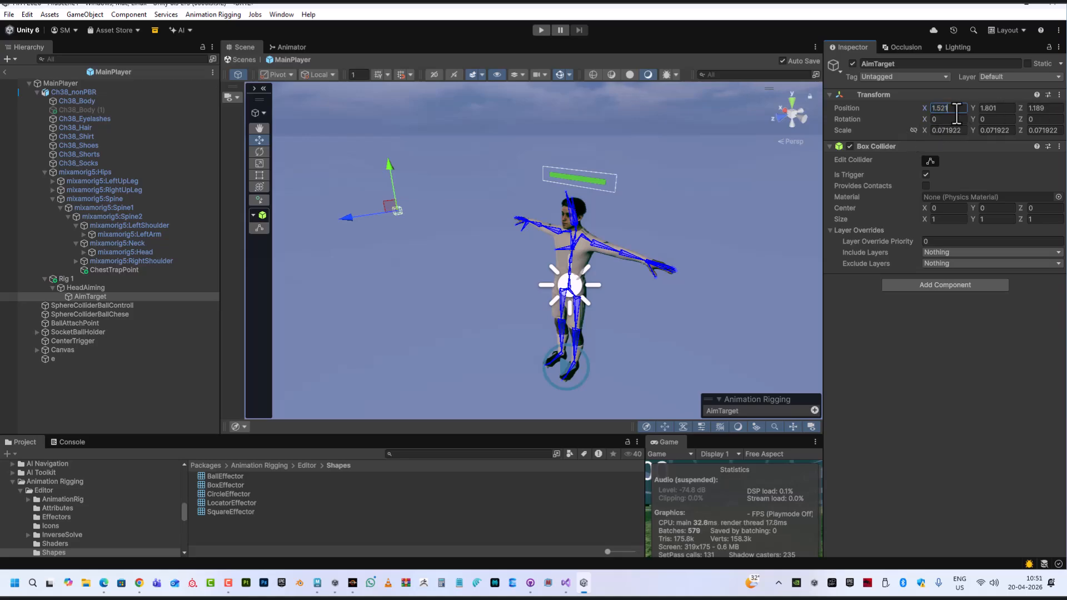
type("0")
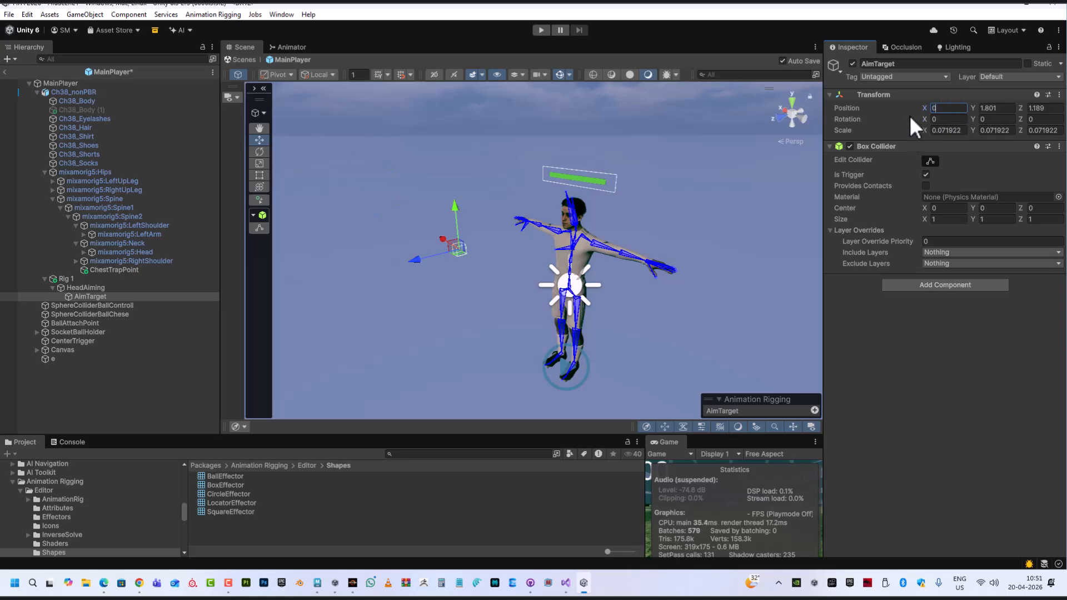
Leave the prefab and place the MainPlayer prefab from the Players folder into the scene
left_click_drag(612, 298, 554, 239, "alt")
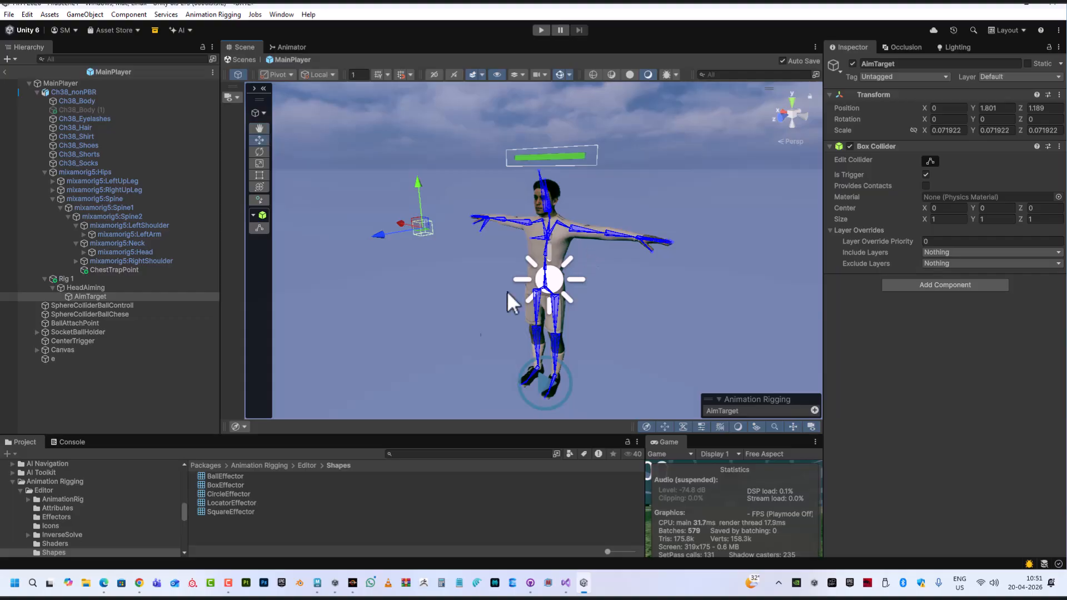
middle_click_drag(435, 328, 507, 317)
scroll(581, 311, "up", 2)
middle_click_drag(582, 298, 516, 297)
left_click_drag(515, 297, 481, 290, "alt")
left_click(94, 288)
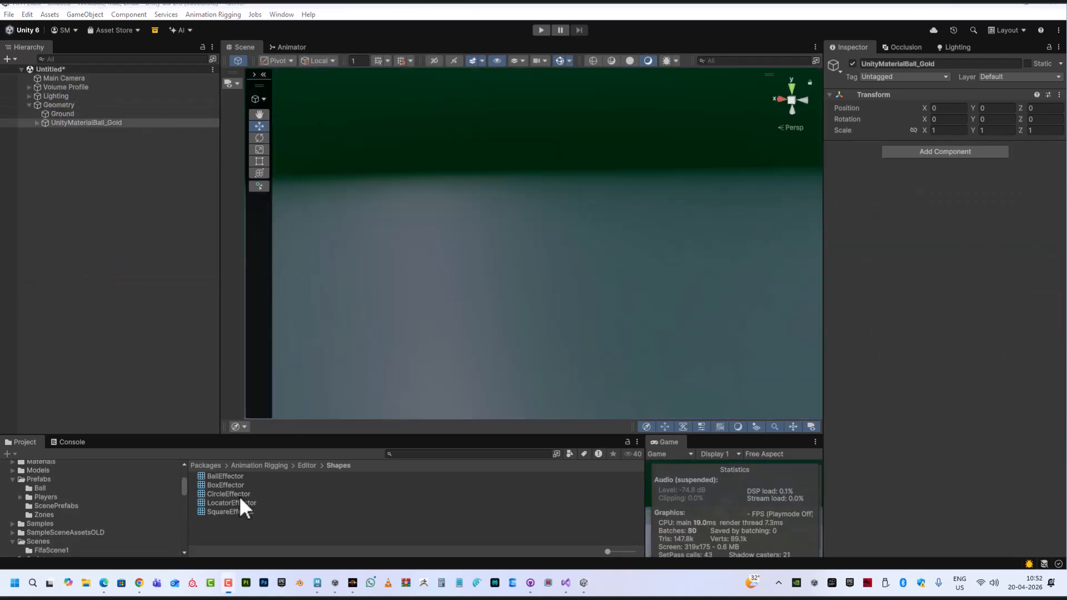
left_click(45, 498)
left_click_drag(223, 530, 542, 280)
Inspect the placed MainPlayer and its aim target from several angles in the scene view
scroll(541, 280, "up", 6)
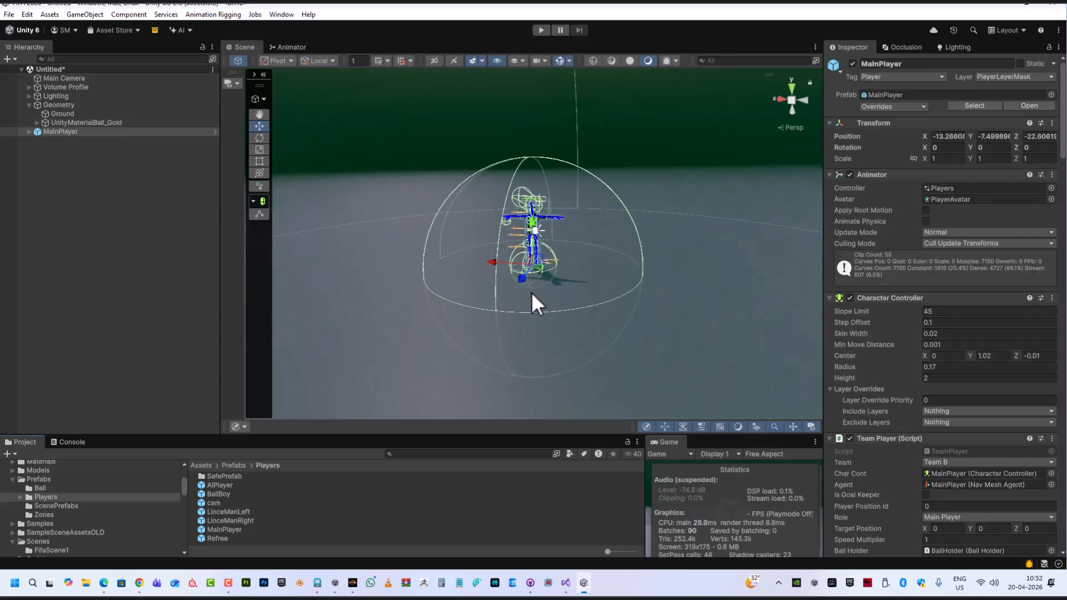
scroll(532, 294, "up", 2)
left_click_drag(533, 303, 358, 289, "alt")
middle_click_drag(738, 294, 84, 230)
middle_click_drag(699, 250, 79, 263)
left_click_drag(478, 220, 778, 233, "alt")
middle_click_drag(348, 282, 778, 167)
left_click_drag(612, 269, 456, 222, "alt")
middle_click_drag(493, 213, 531, 222)
Deselect everything and enter Play mode
scroll(545, 258, "up", 3)
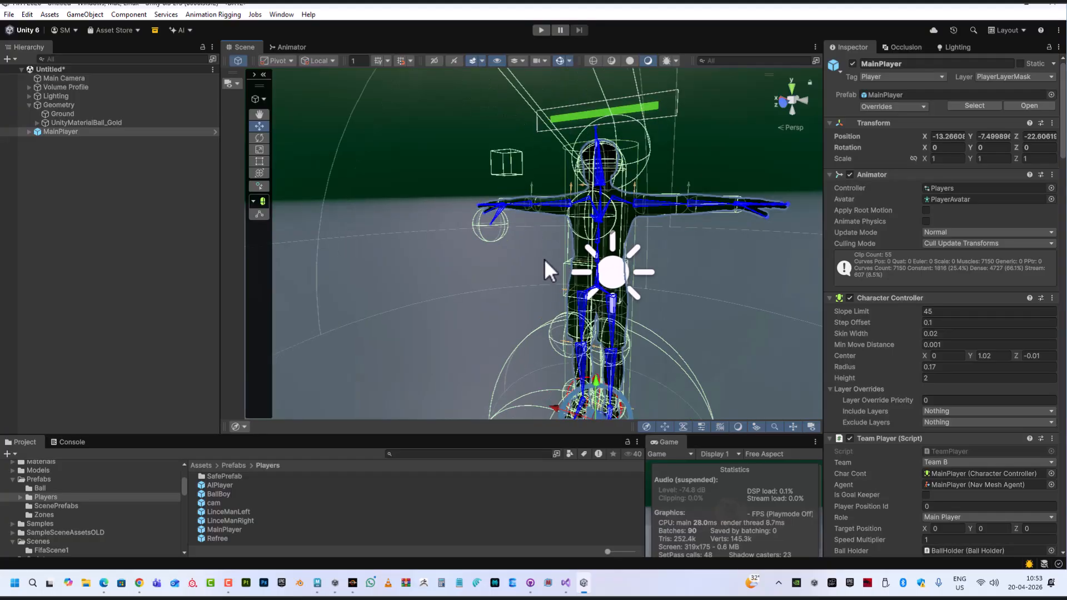
left_click(502, 138)
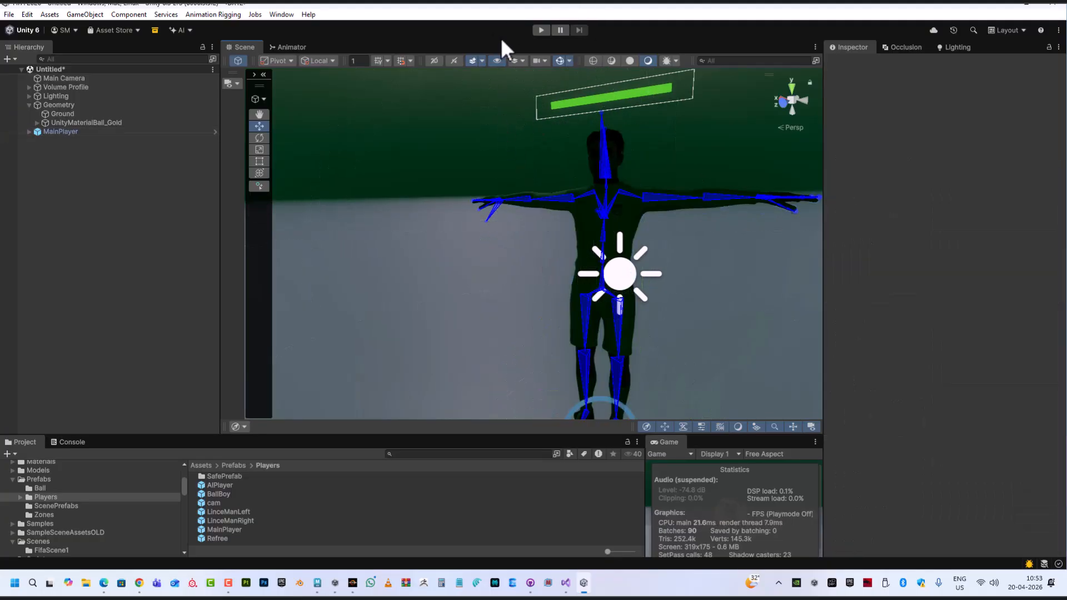
left_click(540, 30)
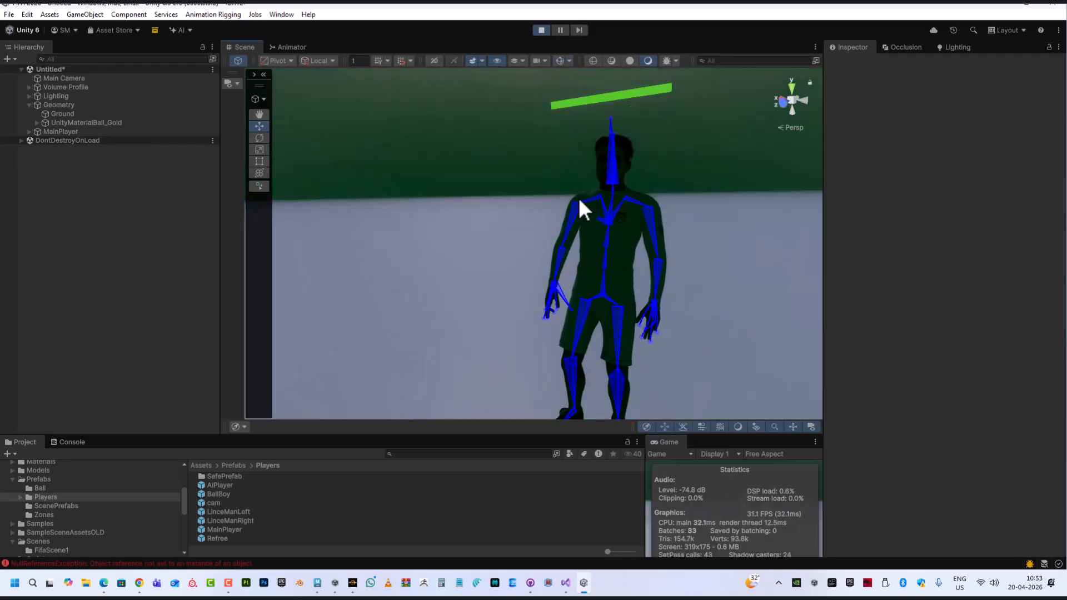
In Play mode, select AimTarget under Rig 1 > HeadAiming and move it to the character's side, X about -1.02
left_click(560, 61)
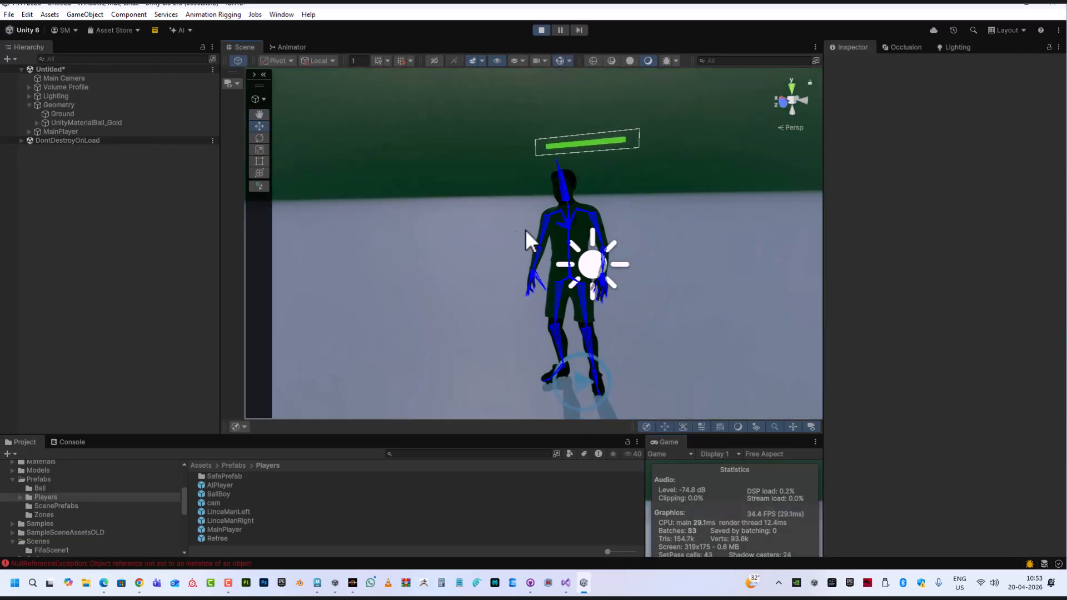
left_click(64, 131)
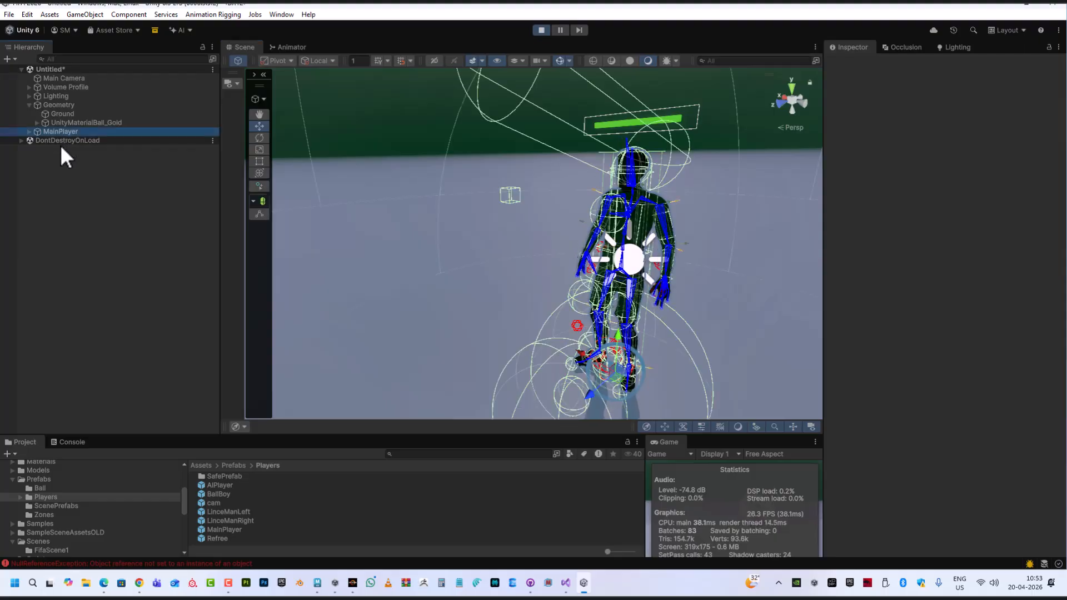
left_click(510, 190)
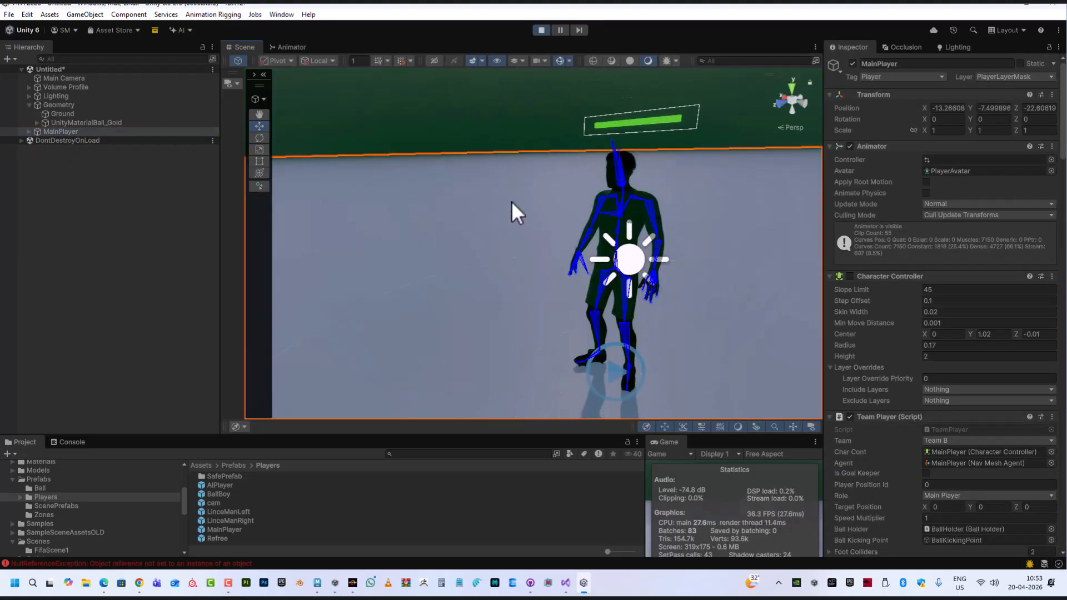
left_click(29, 131)
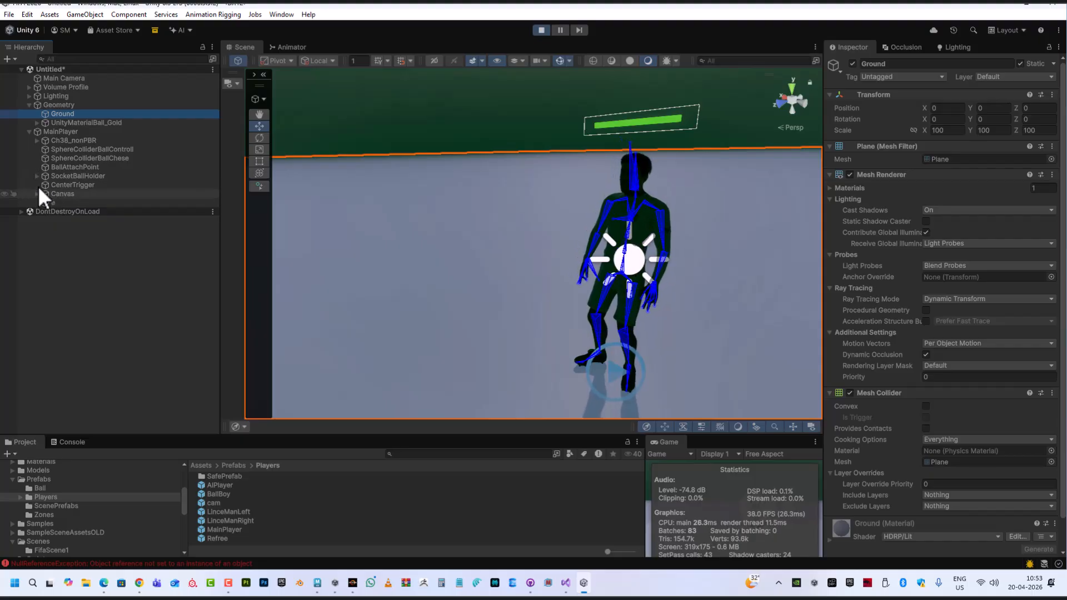
left_click(36, 141)
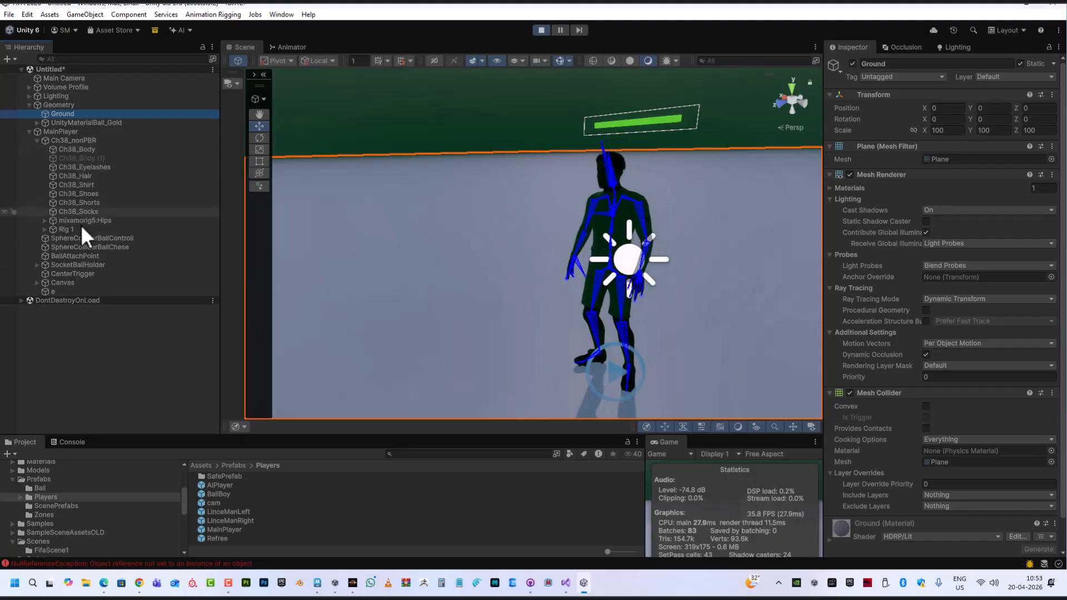
left_click(45, 230)
left_click(53, 238)
left_click(88, 246)
left_click_drag(577, 275, 320, 174, "alt")
left_click_drag(268, 210, 395, 224)
middle_click_drag(525, 249, 556, 288)
left_click_drag(556, 288, 487, 214, "alt")
left_click_drag(457, 178, 519, 279)
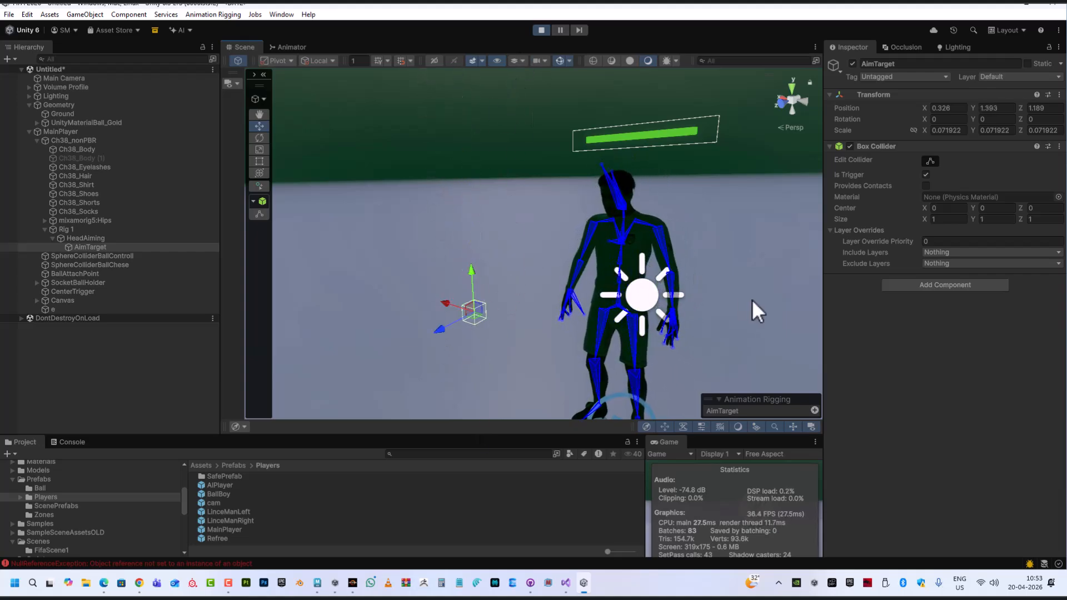
left_click_drag(746, 307, 622, 261, "alt")
scroll(624, 250, "up", 5)
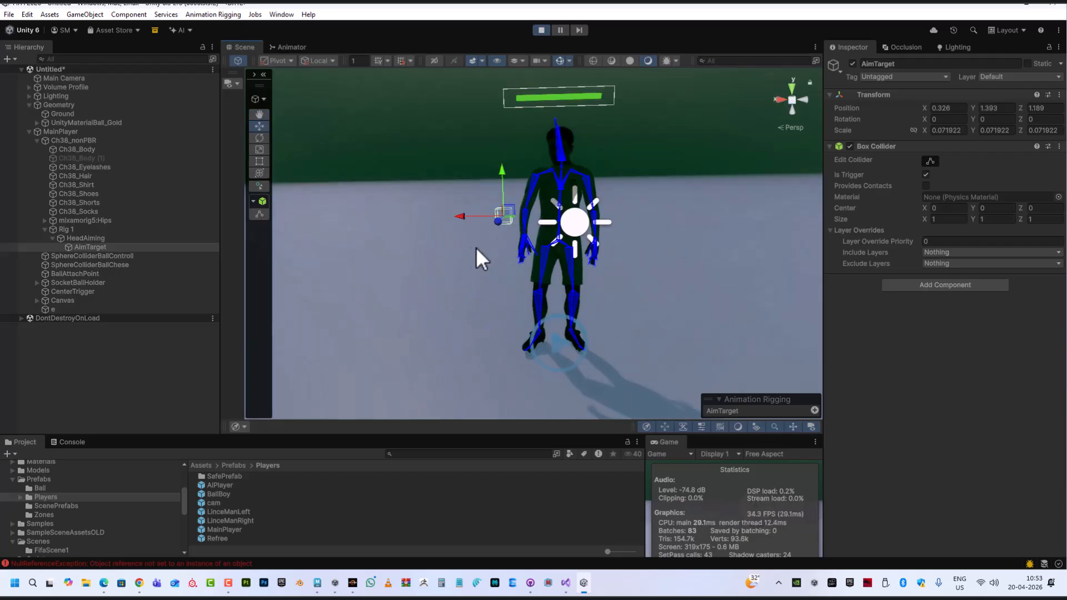
left_click_drag(461, 218, 741, 229)
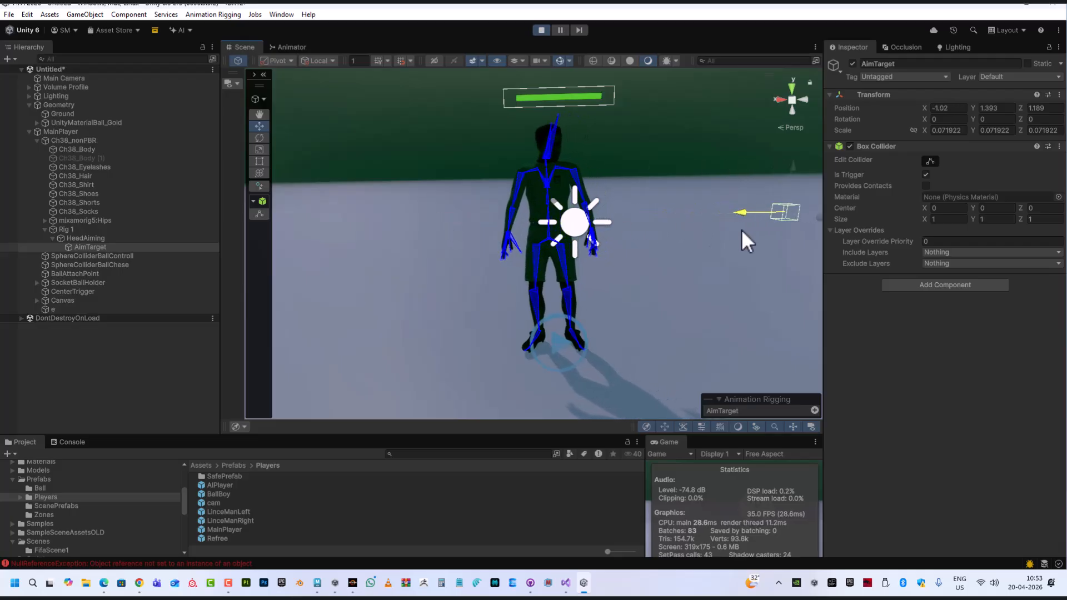
Select Rig 1 and lower its weight to 0
left_click(75, 230)
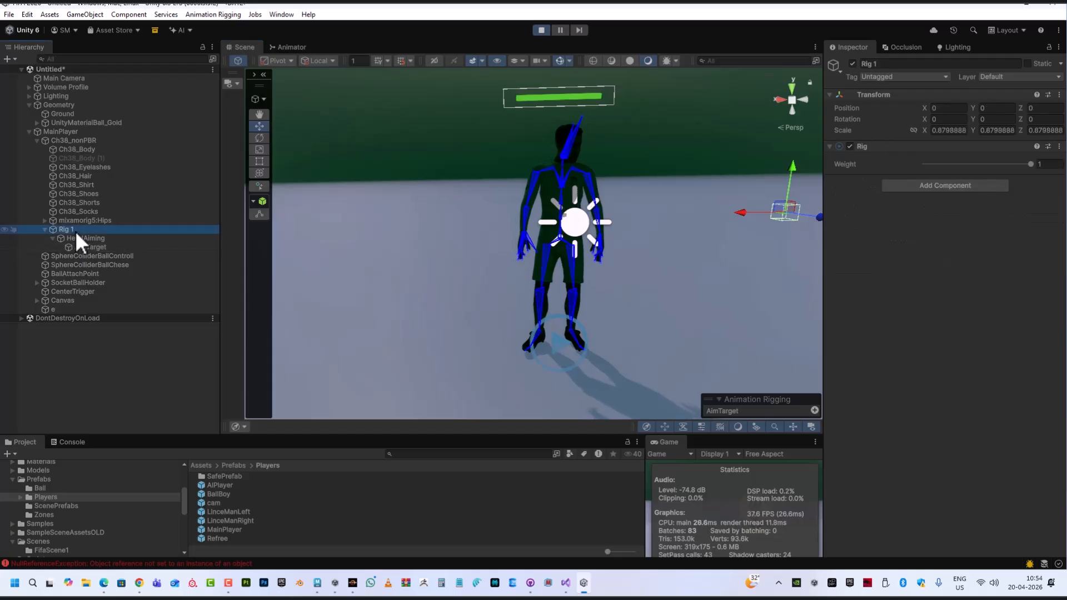
left_click(1029, 163)
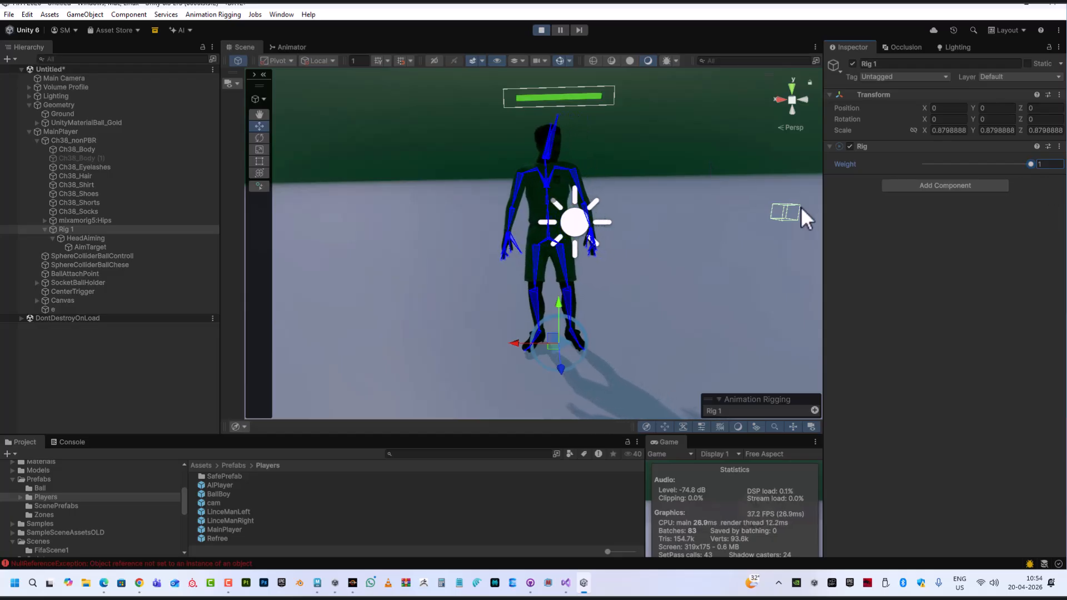
left_click_drag(1031, 165, 893, 161)
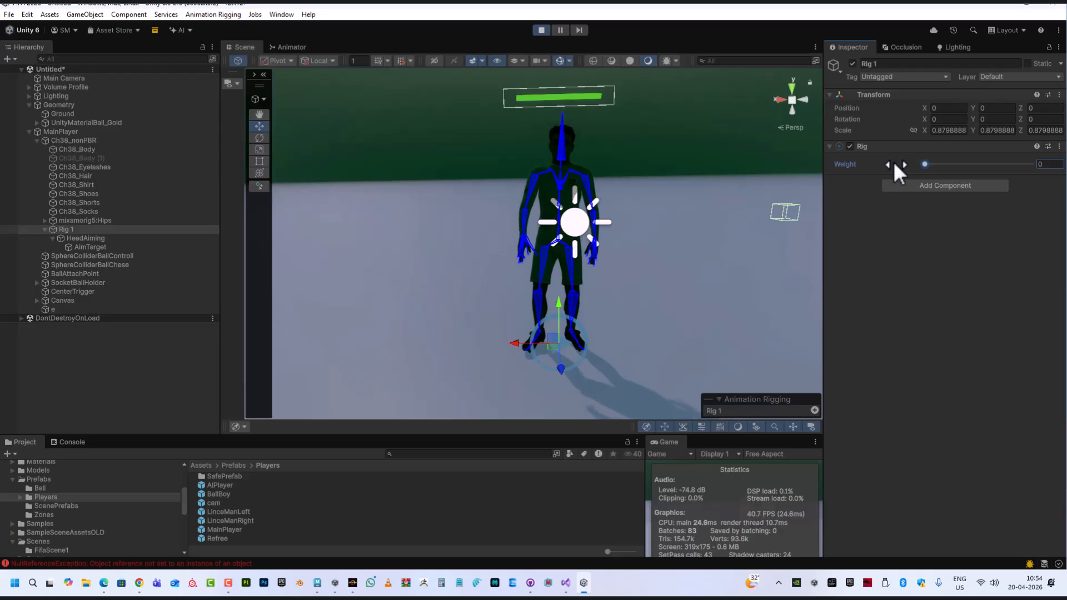